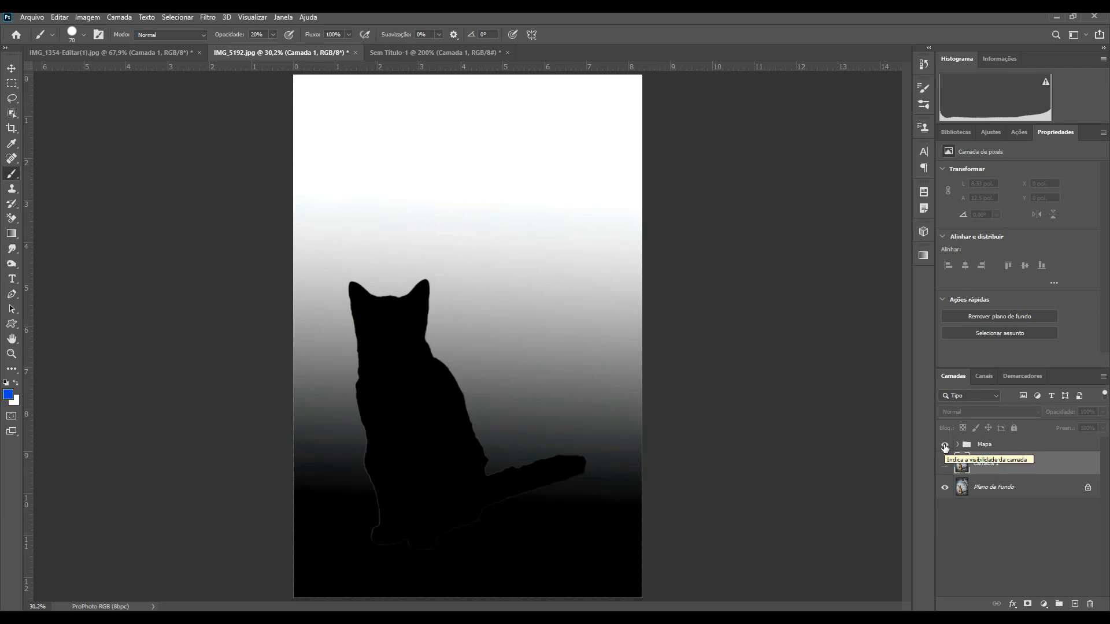
Step: Compare the cat photo's depth map, sharp version and blurred layer by toggling layer visibility
click(944, 446)
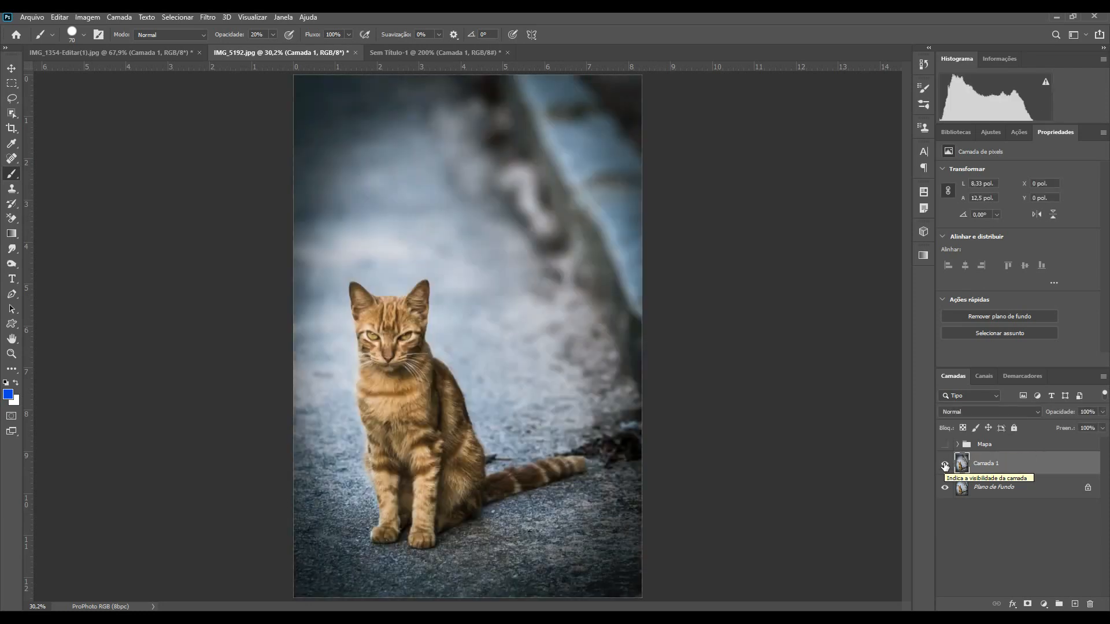
click(945, 466)
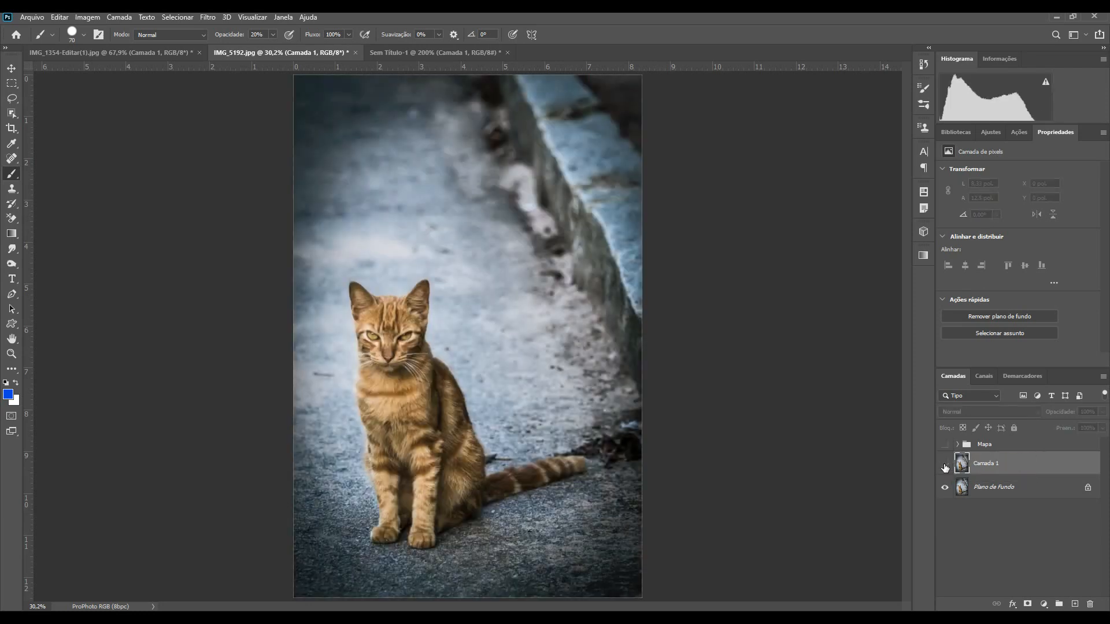
click(945, 466)
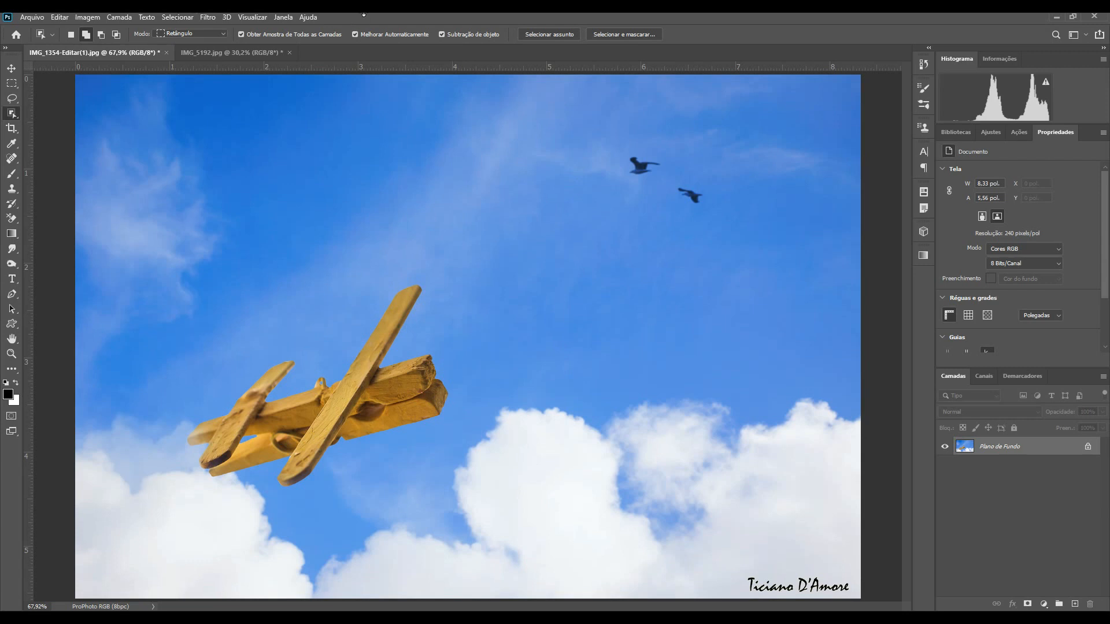
Step: Set the airplane image's mode to 8 bits per channel and duplicate the background layer
click(84, 17)
mouse_move(114, 31)
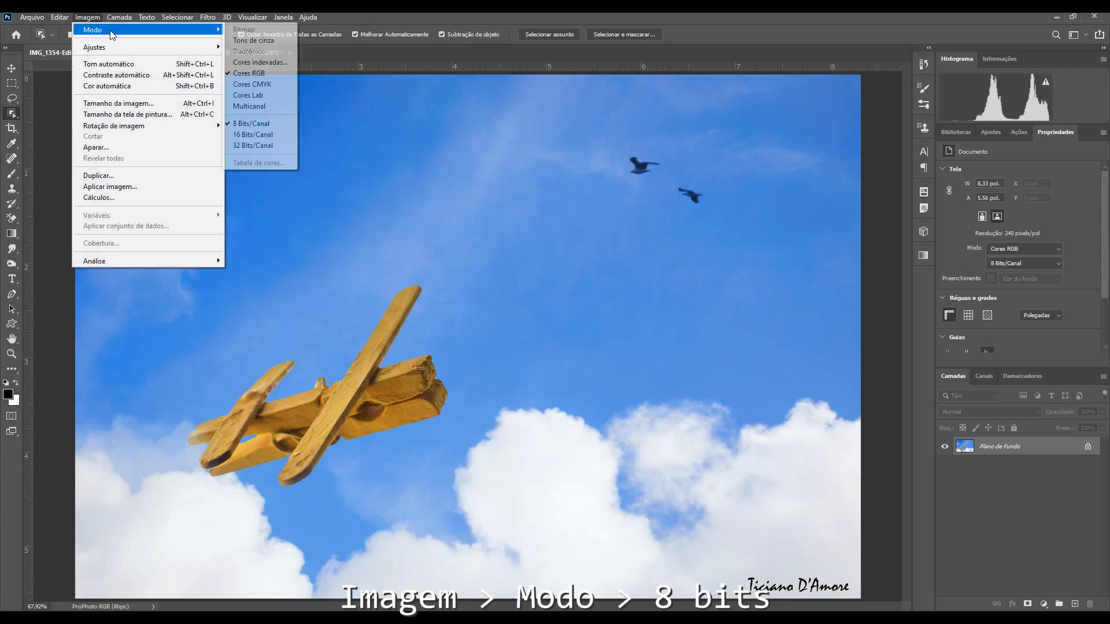
click(258, 123)
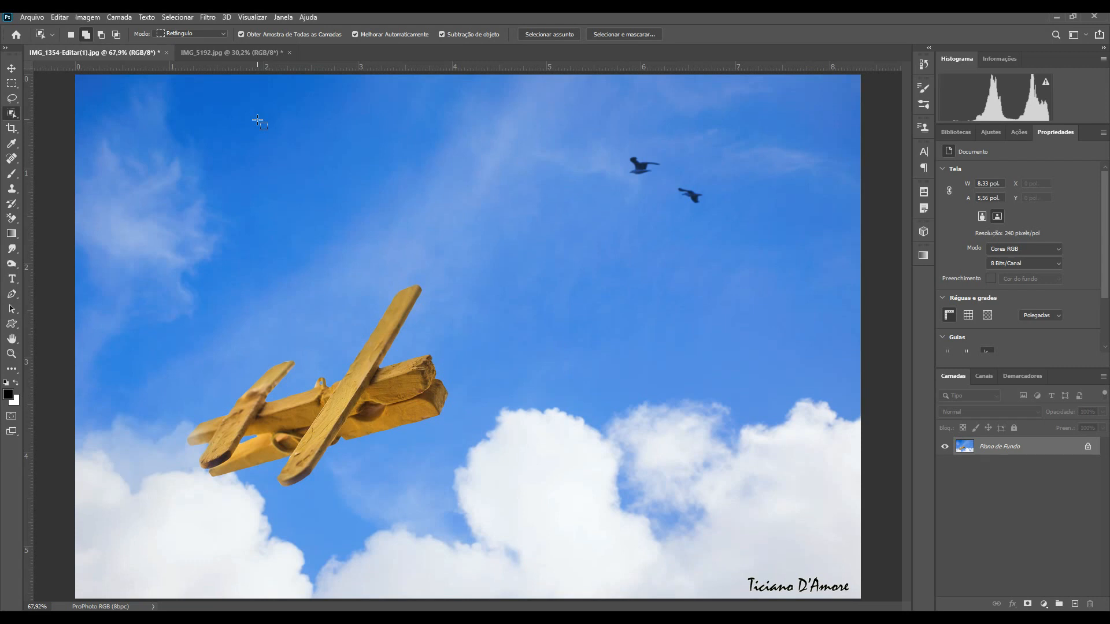
key(ctrl+j)
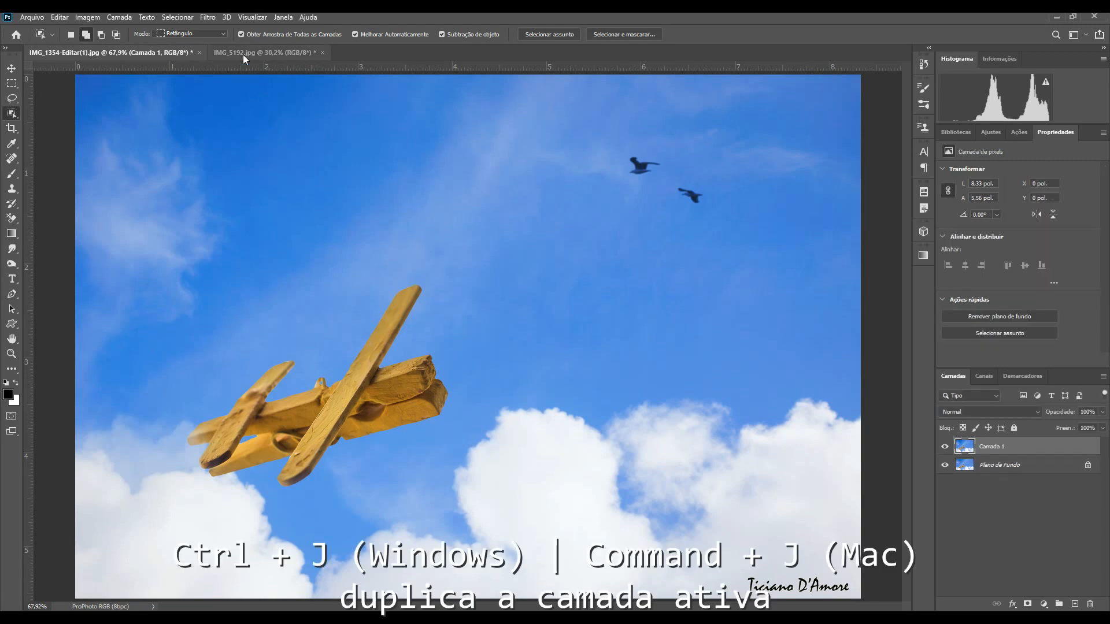
click(210, 18)
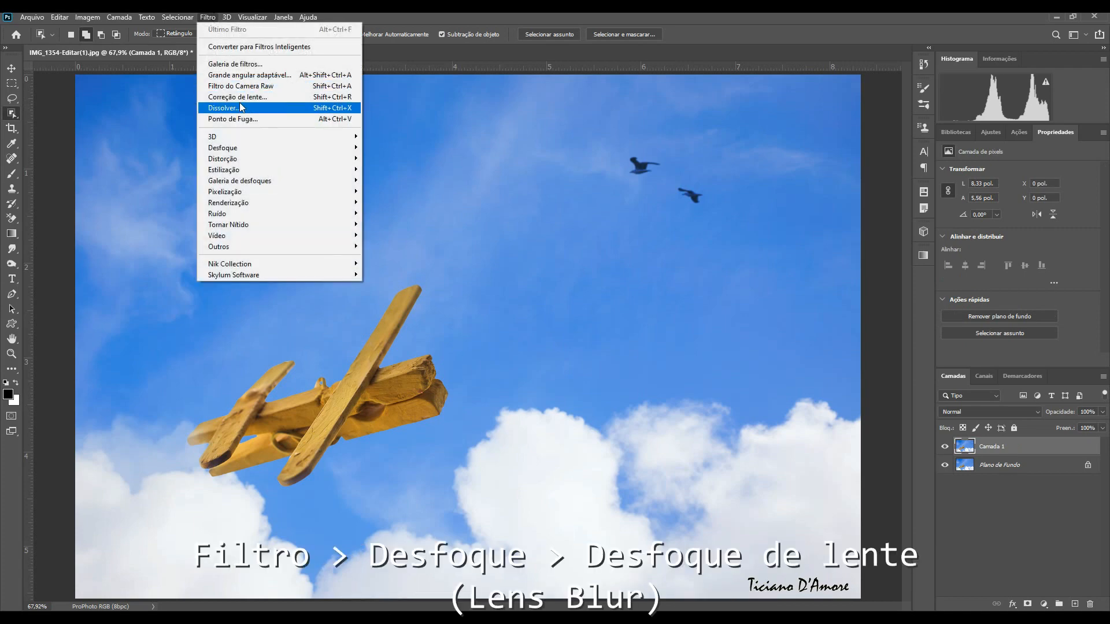
mouse_move(267, 147)
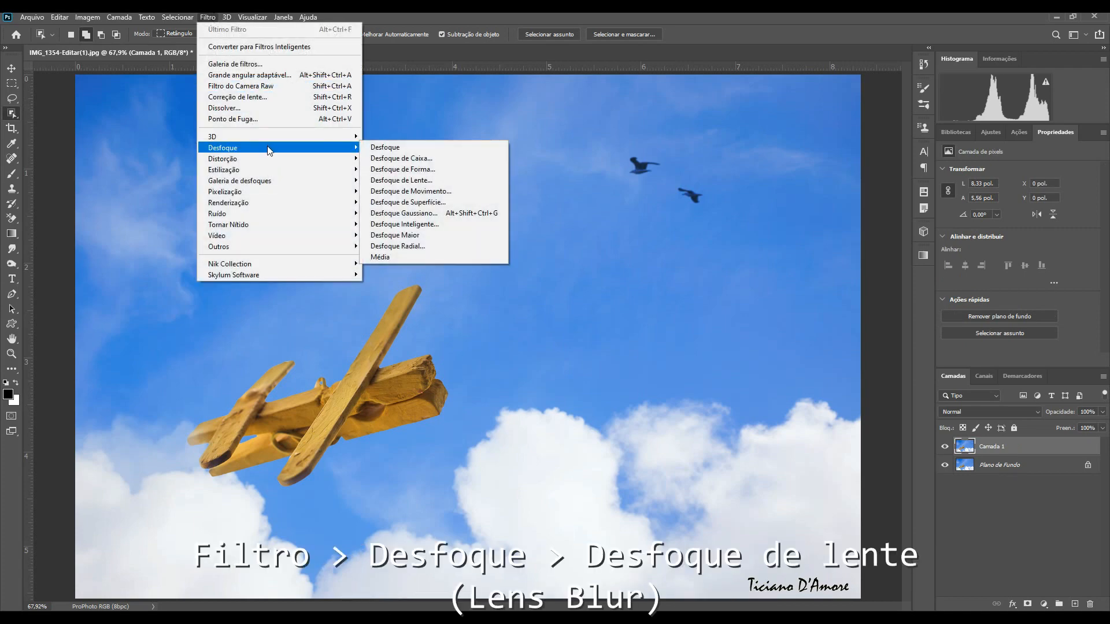
click(421, 181)
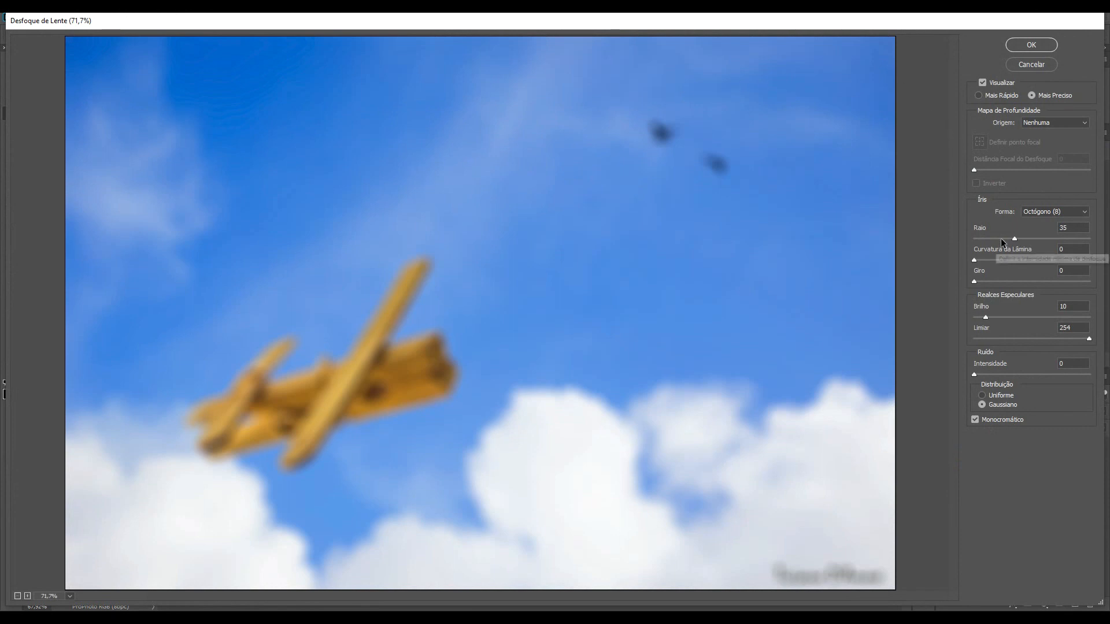
drag(1015, 238, 1052, 238)
click(993, 84)
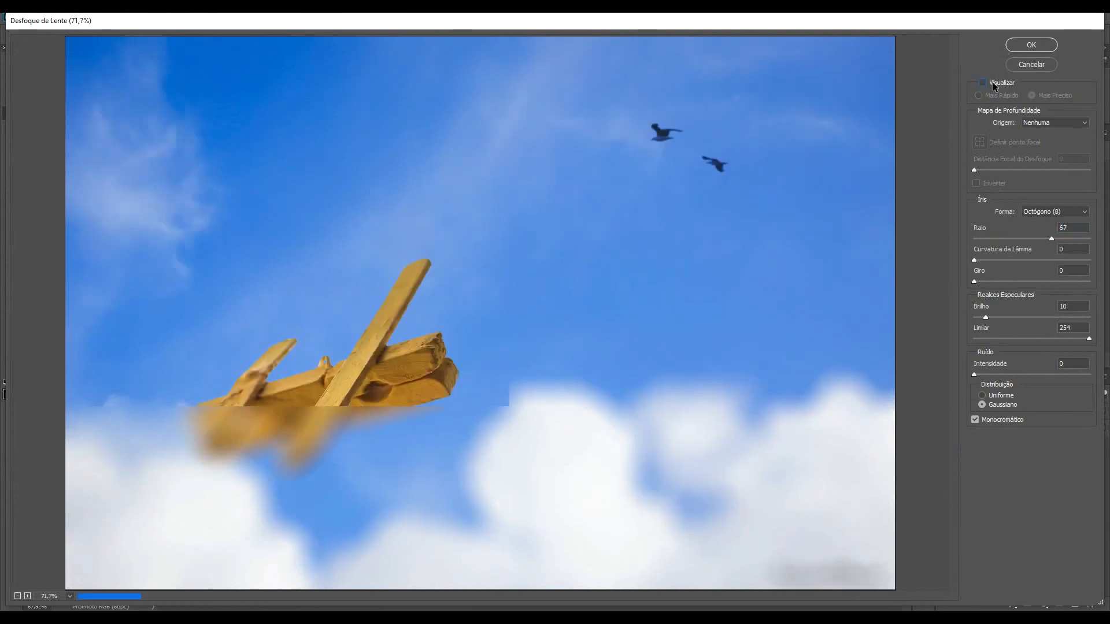
click(1000, 84)
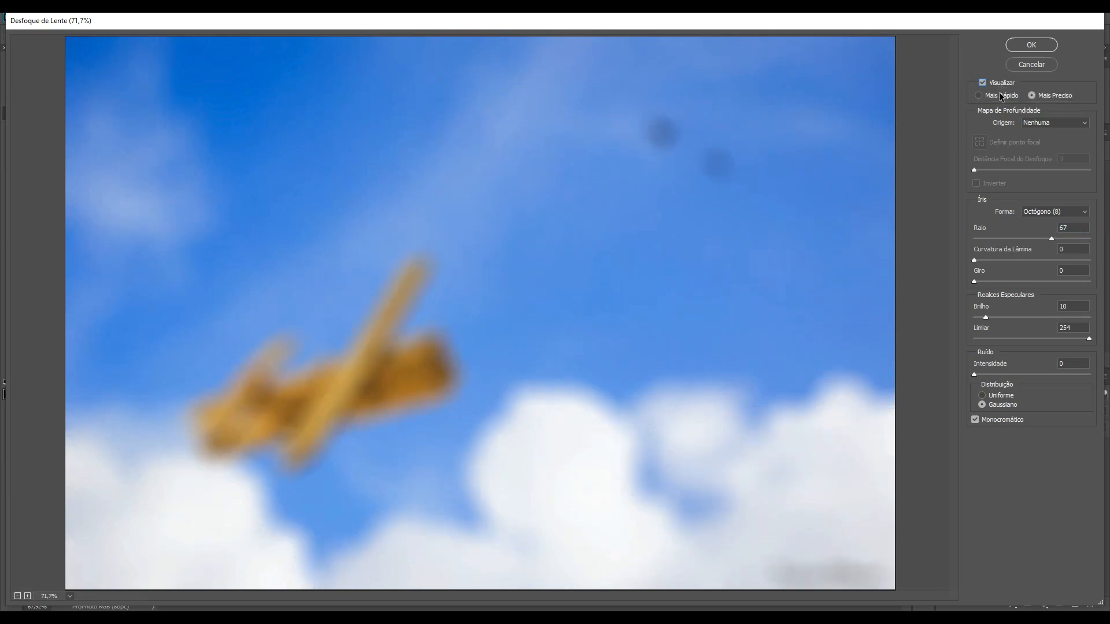
click(1031, 96)
click(1036, 62)
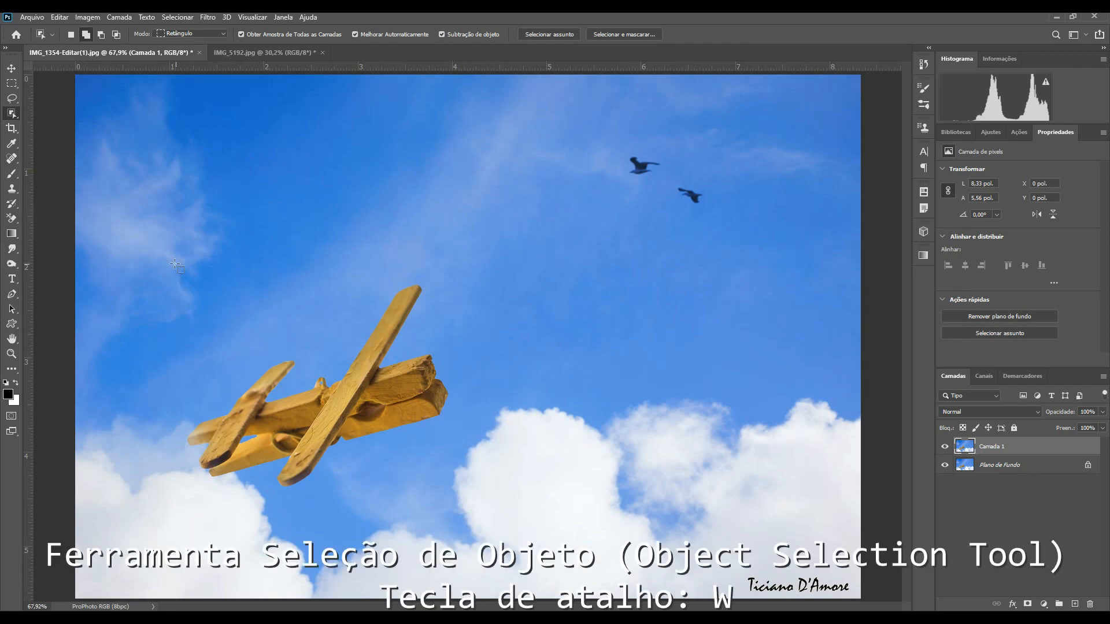
Step: Select the clothespin airplane with the Object Selection tool and copy it to a new layer
mouse_move(179, 244)
mouse_down()
mouse_move(413, 489)
mouse_move(462, 508)
mouse_up()
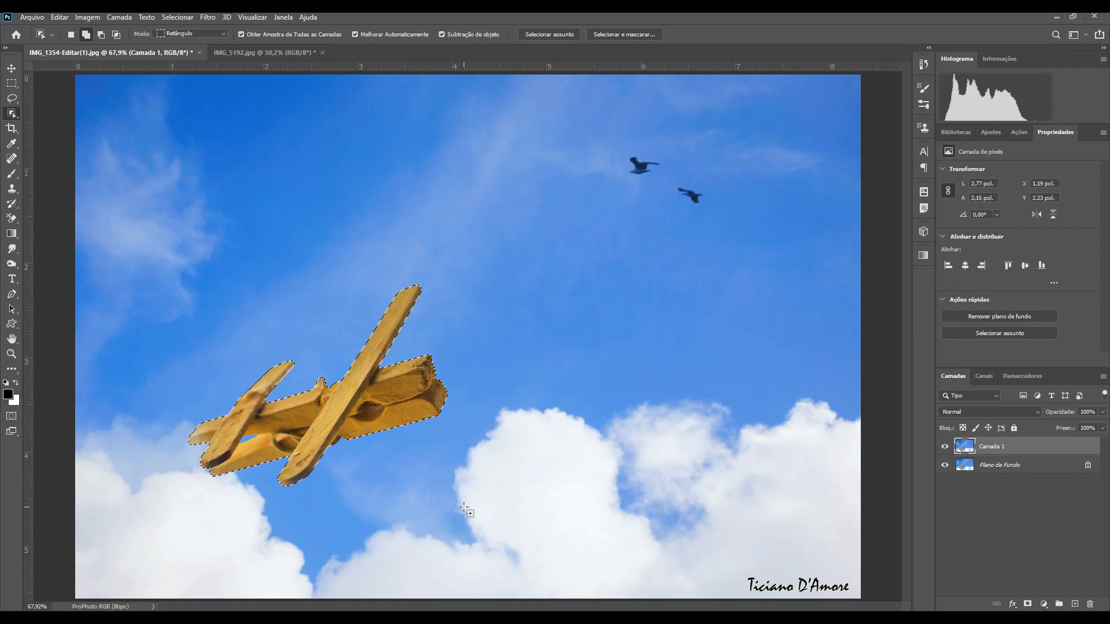
key(ctrl+j)
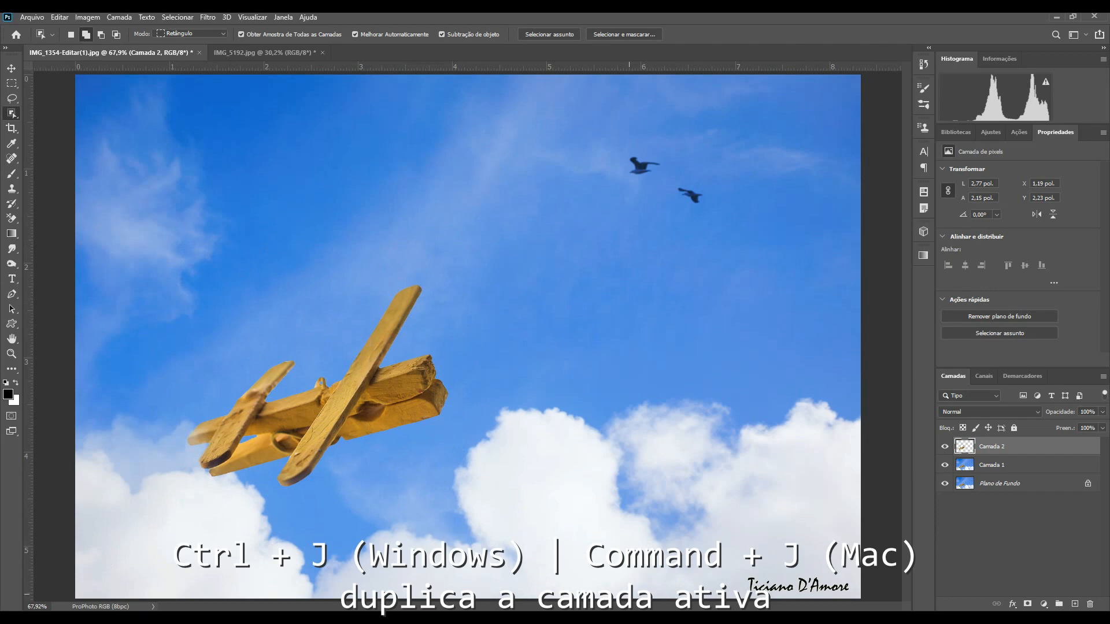
Step: Fill the airplane layer's pixels with black and deselect
alt+click(946, 447)
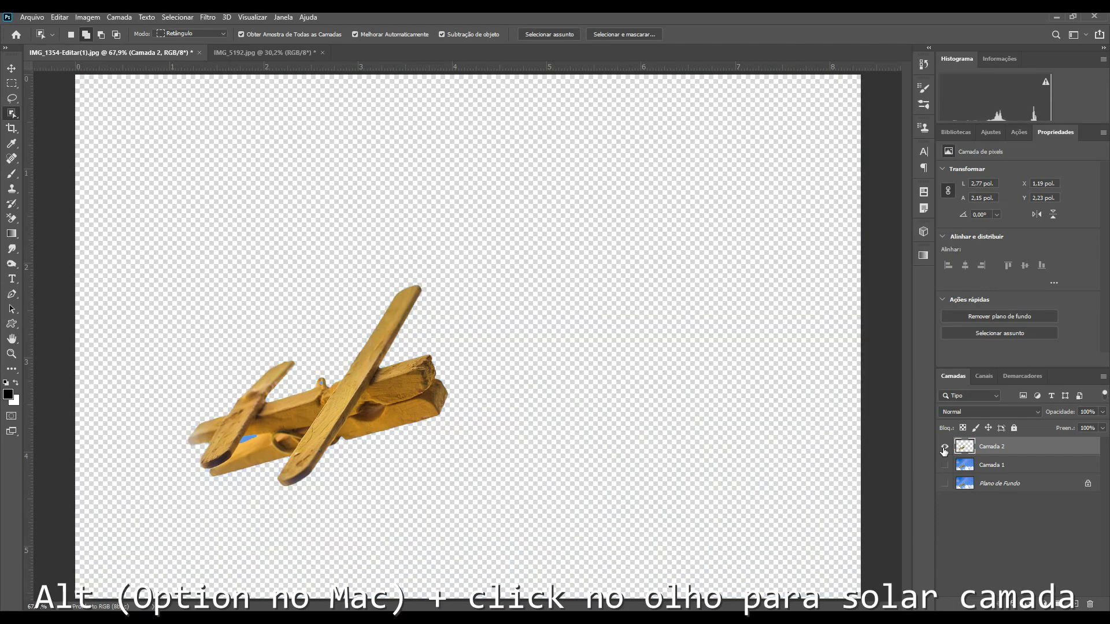
alt+click(946, 446)
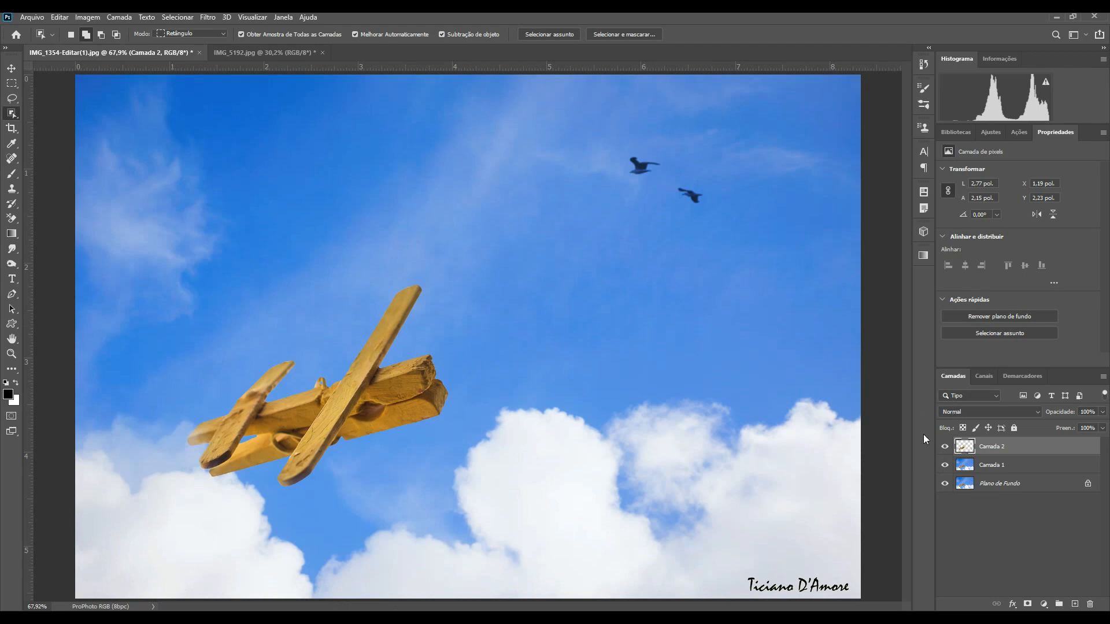
ctrl+click(964, 448)
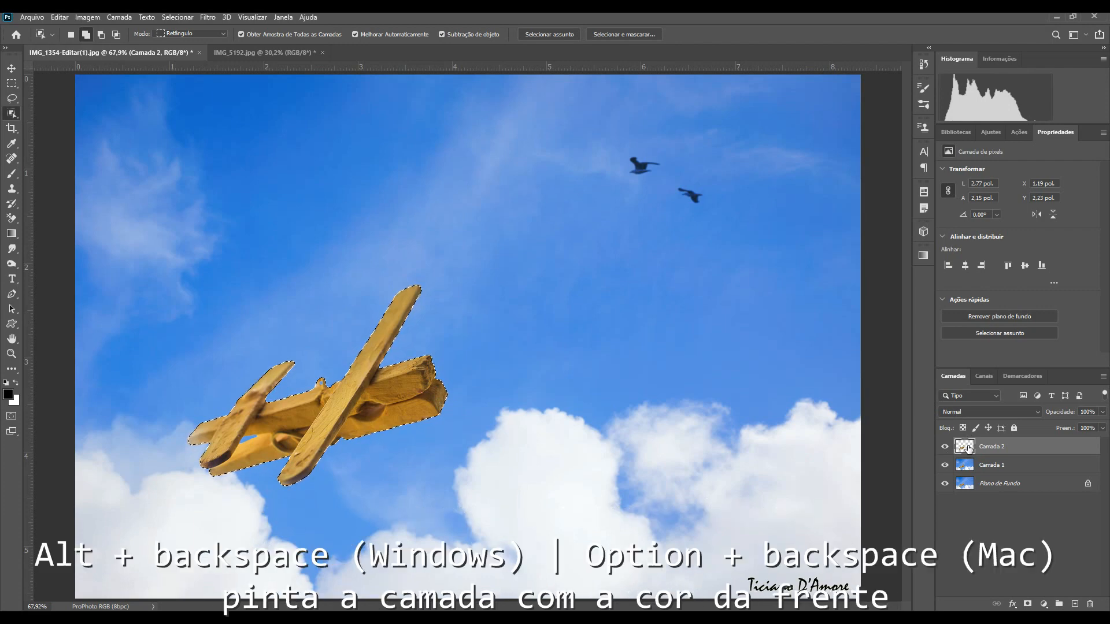
key(alt+BackSpace)
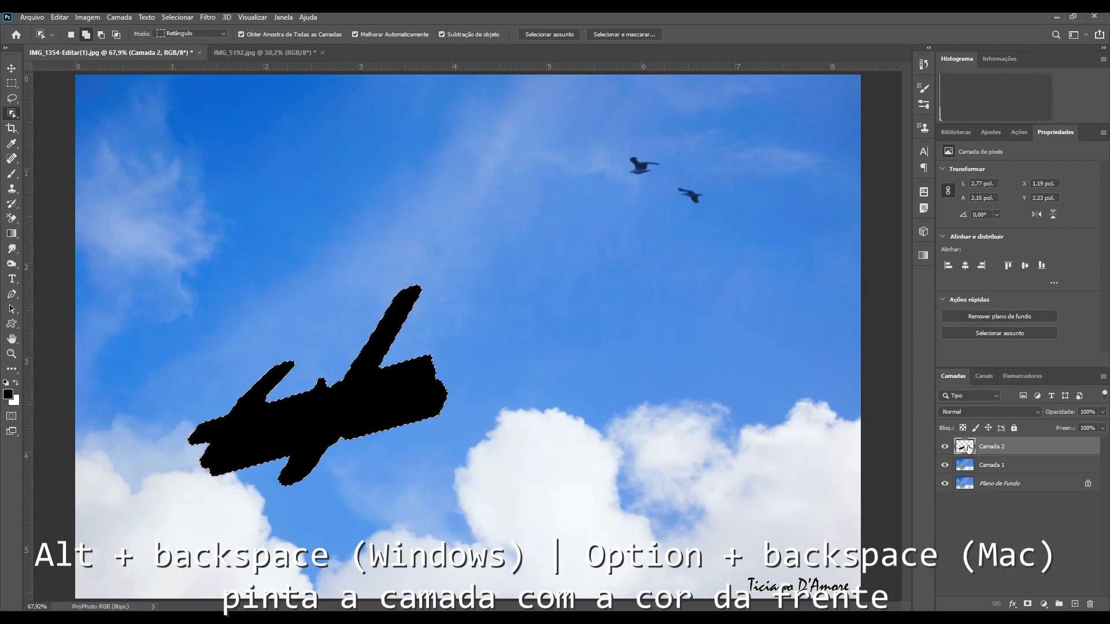
key(ctrl+d)
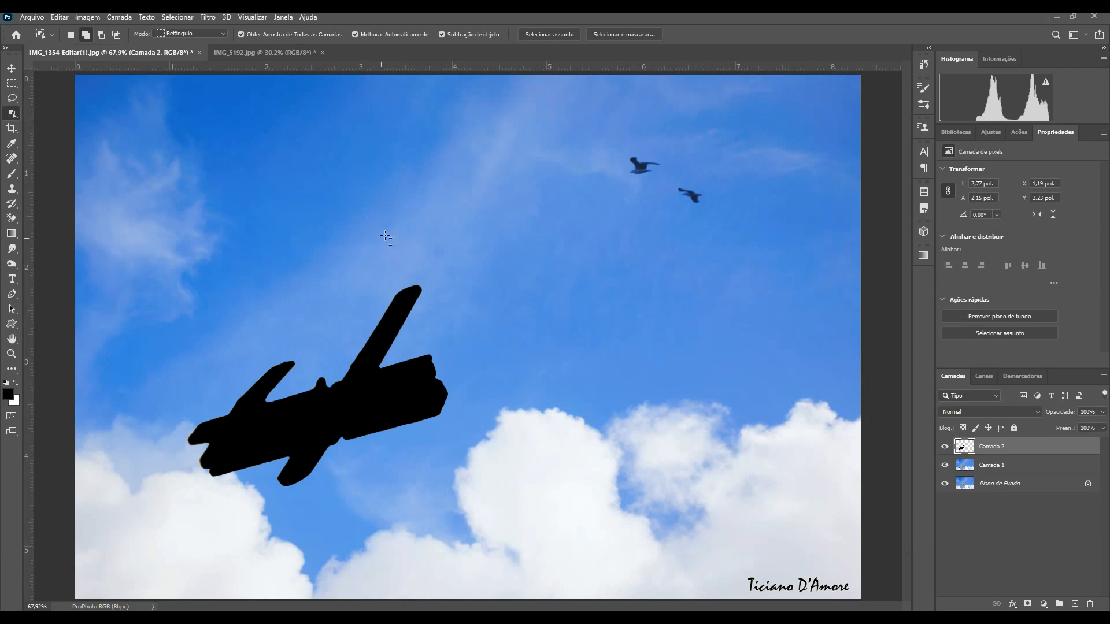
Step: Select the two birds and copy them from the duplicated background into a new layer
drag(601, 131, 728, 230)
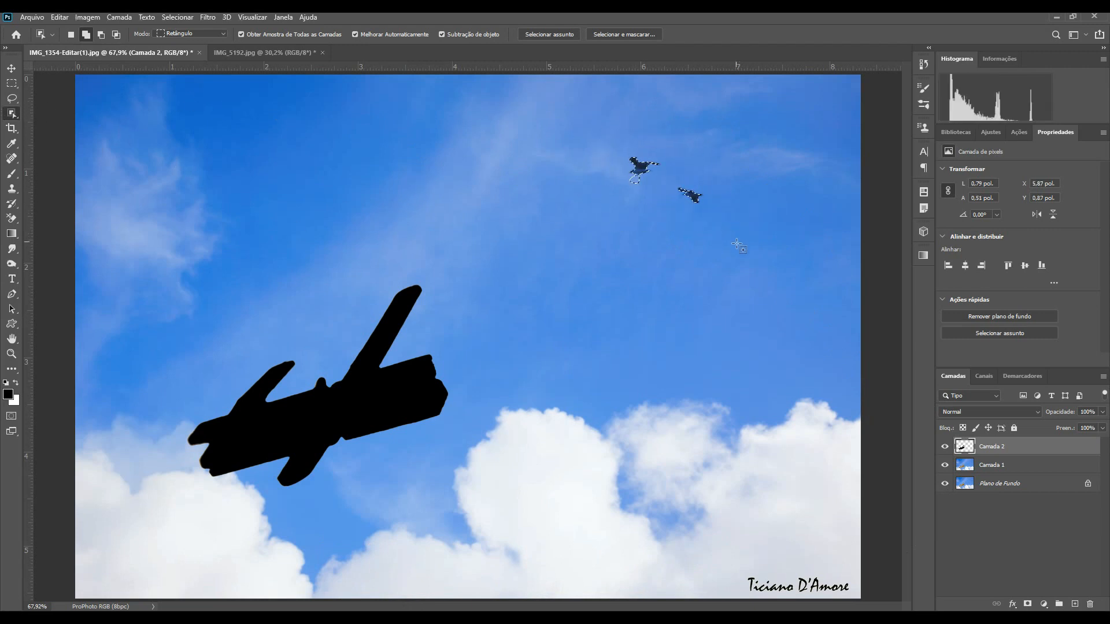
click(1007, 470)
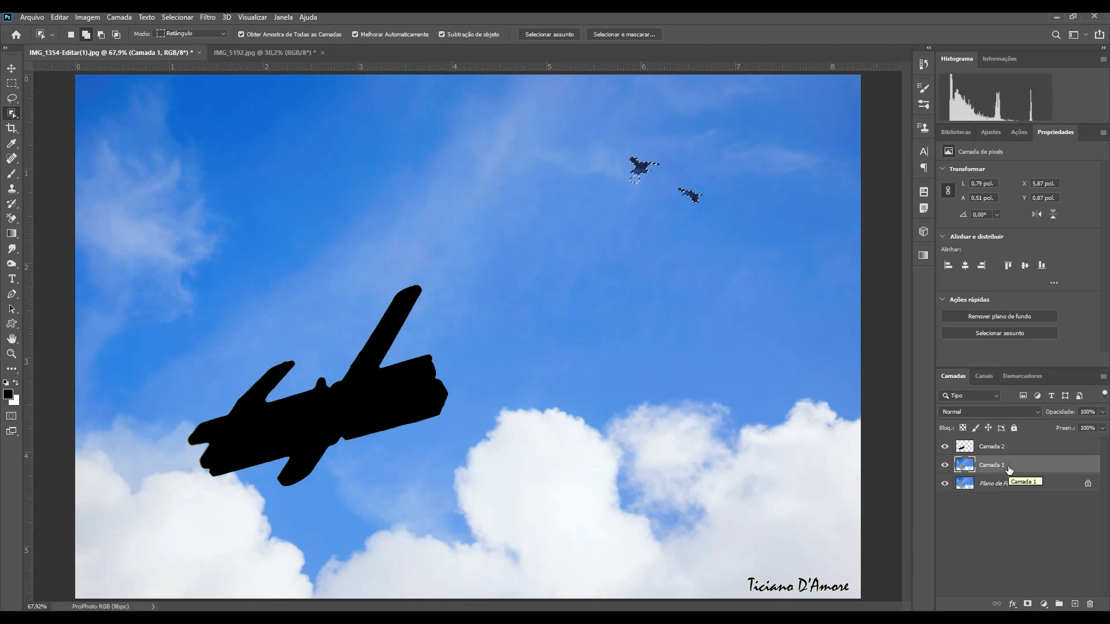
key(ctrl+j)
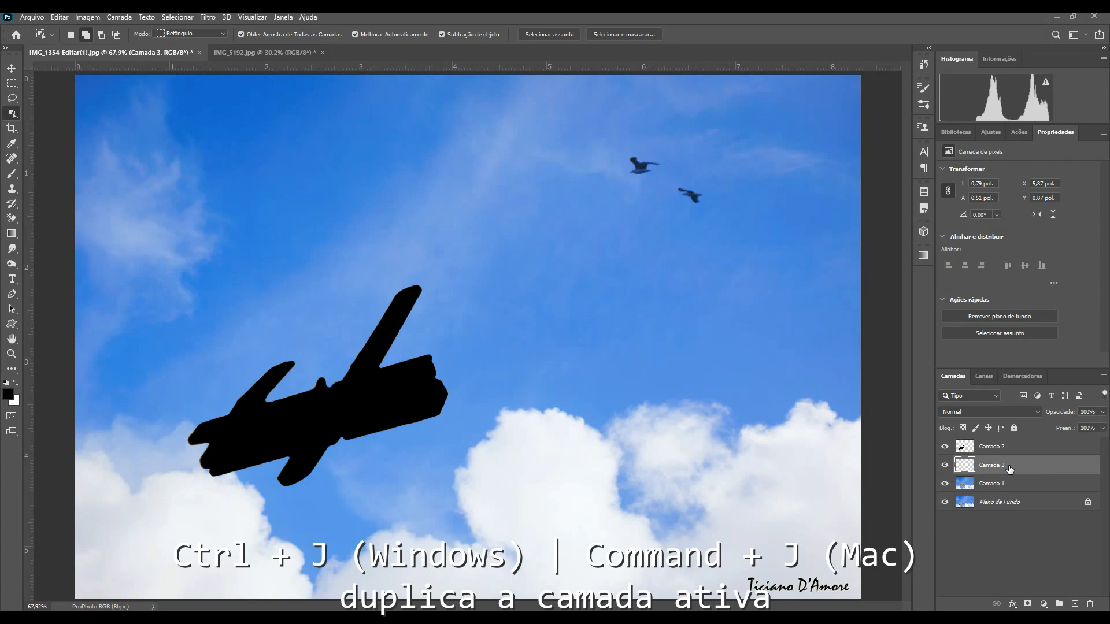
Step: Set the foreground color to gray 838383 and fill the birds layer's selection with it, then deselect
ctrl+click(968, 469)
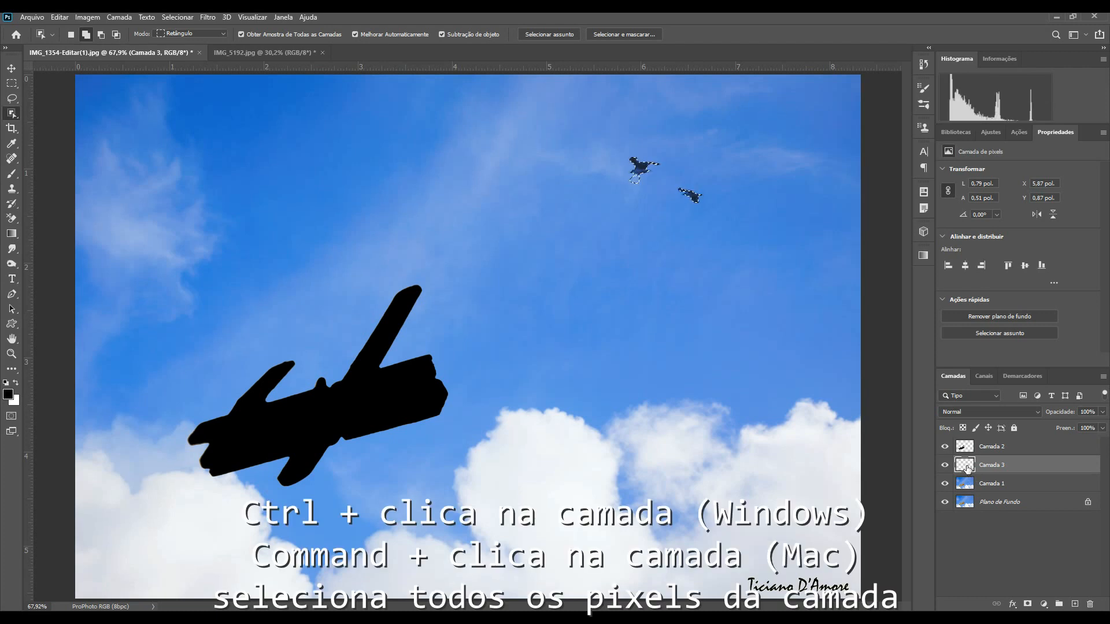
click(8, 397)
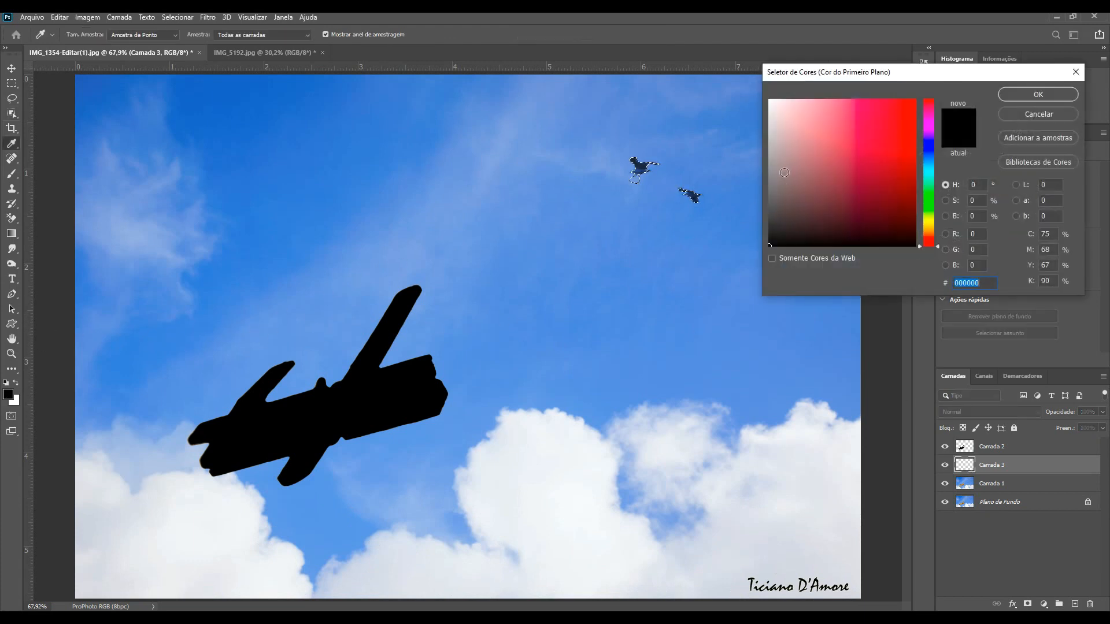
click(769, 170)
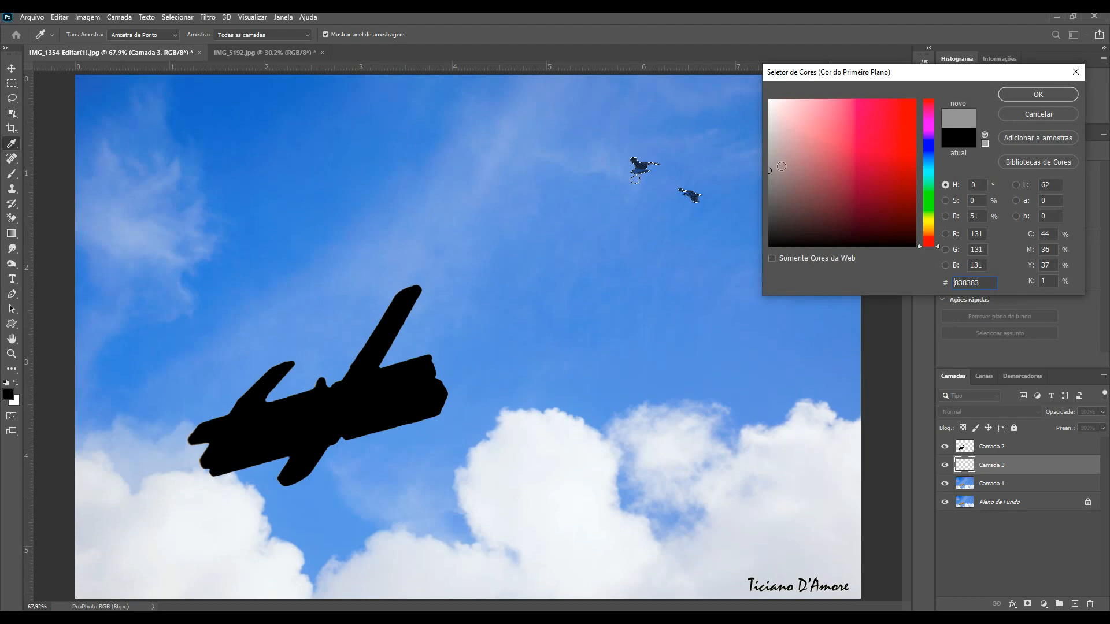
click(1028, 91)
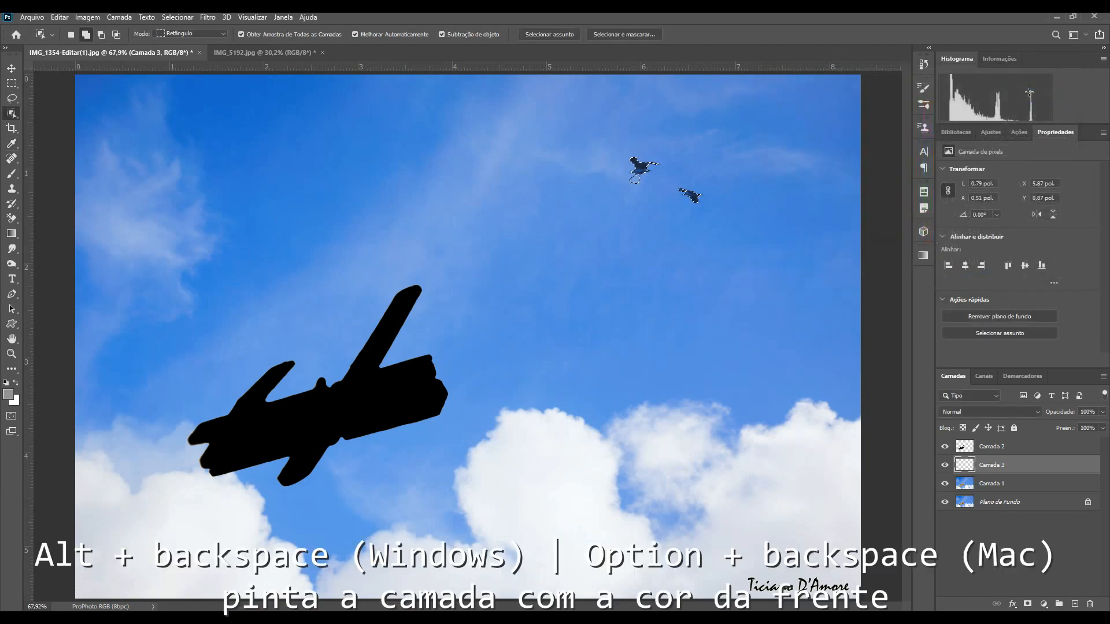
key(alt+BackSpace)
key(ctrl+d)
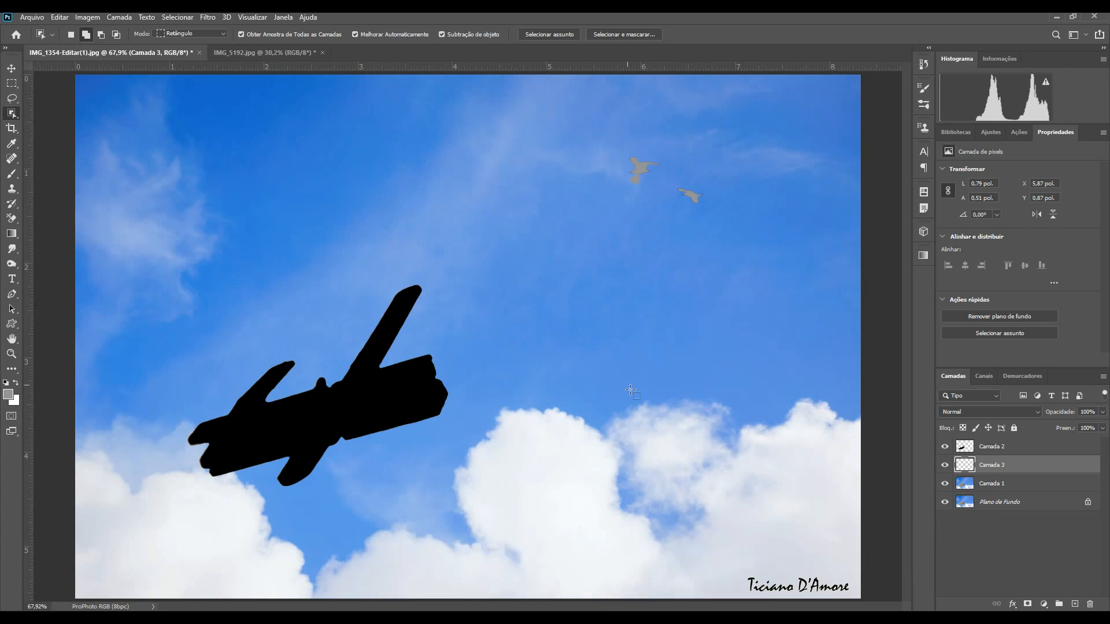
Step: Load the birds and airplane shapes together as a selection, invert it, and fill the airplane layer with white
ctrl+click(964, 465)
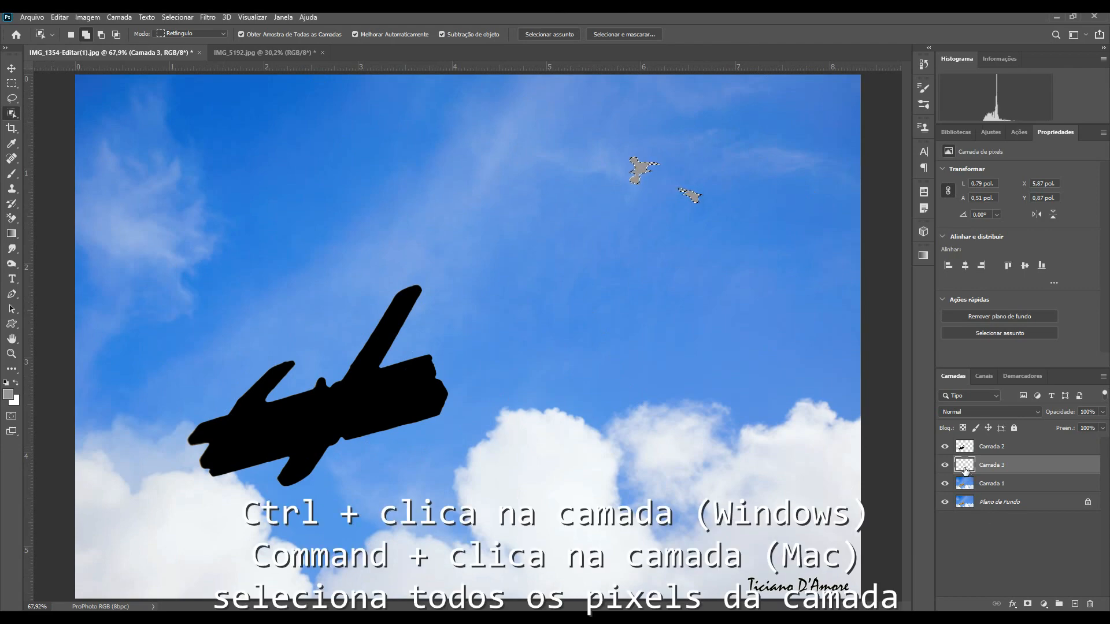
ctrl+shift+click(970, 450)
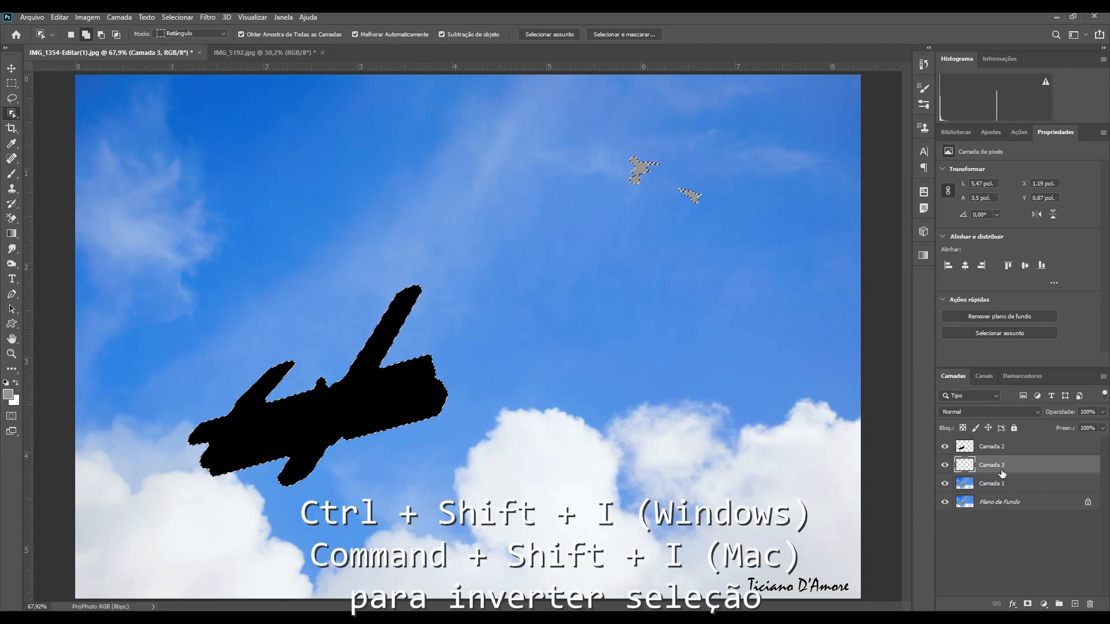
key(ctrl+shift+i)
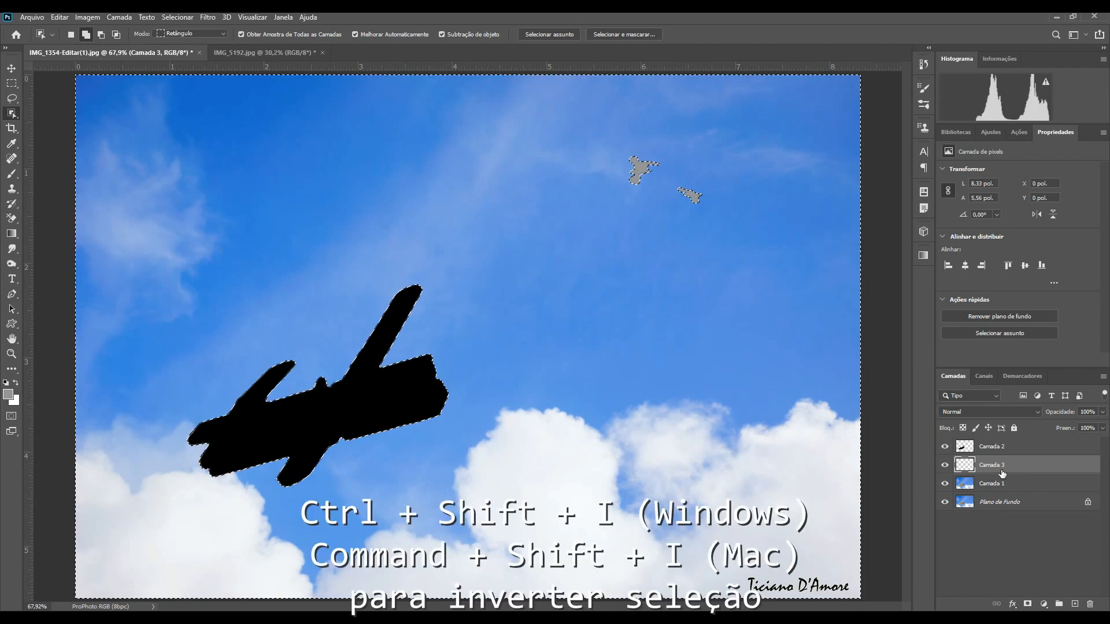
click(996, 449)
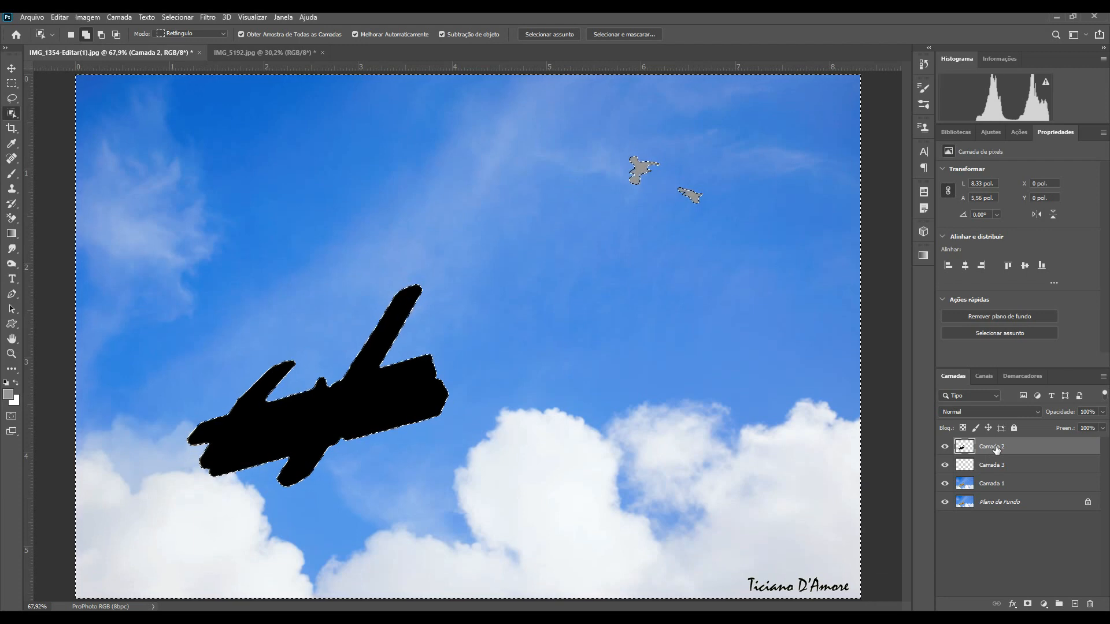
key(ctrl+BackSpace)
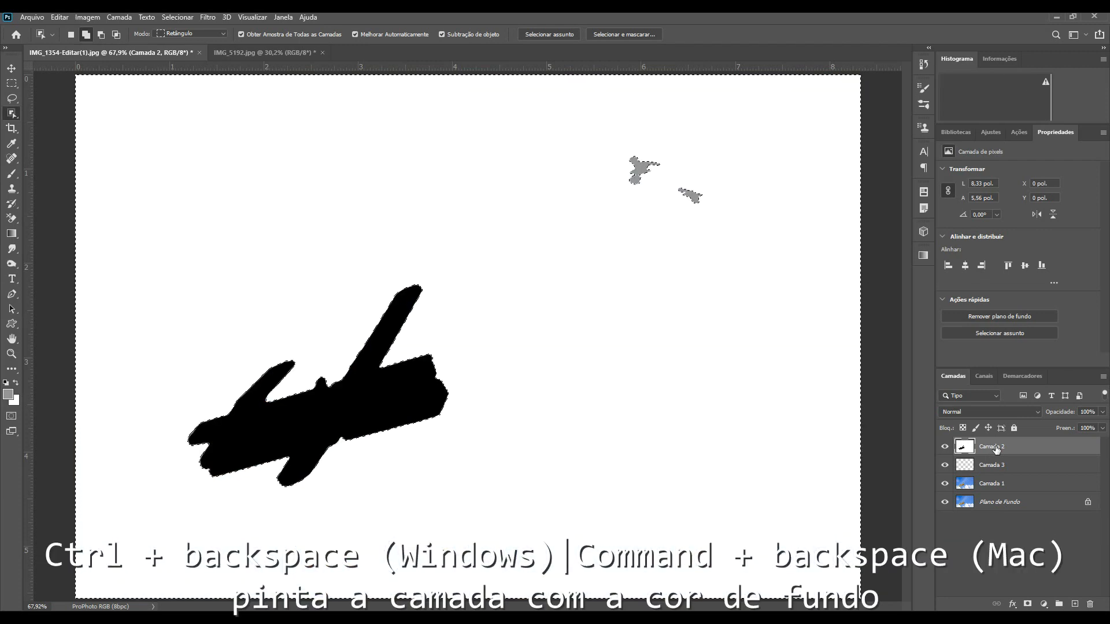
key(ctrl+d)
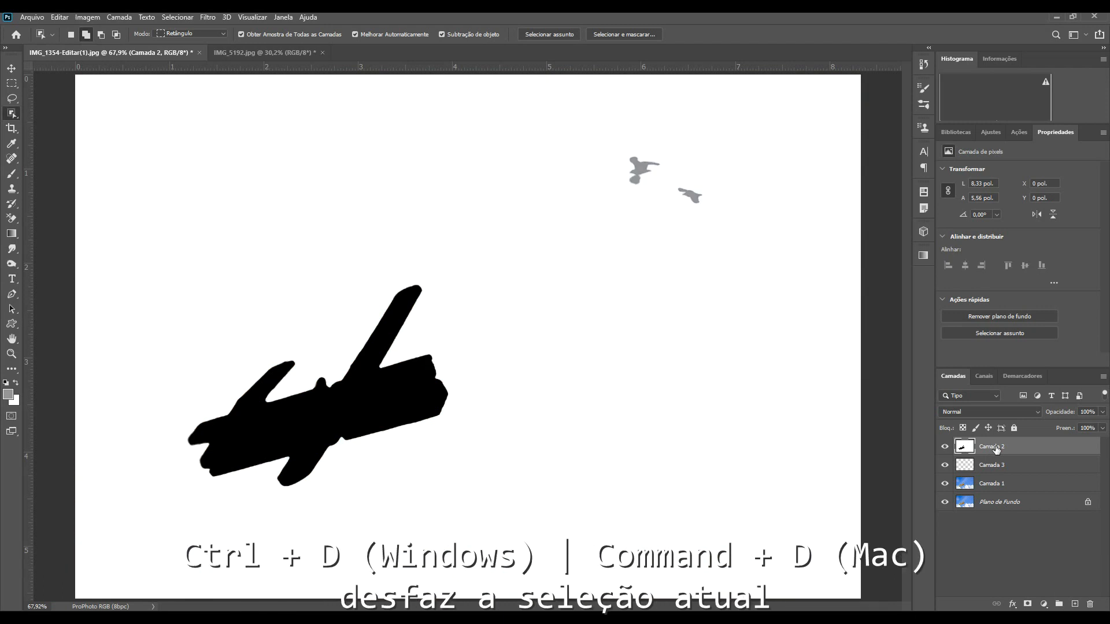
Step: Zoom in to inspect the edges of the airplane and bird silhouettes
key(ctrl+plus)
key(ctrl+plus)
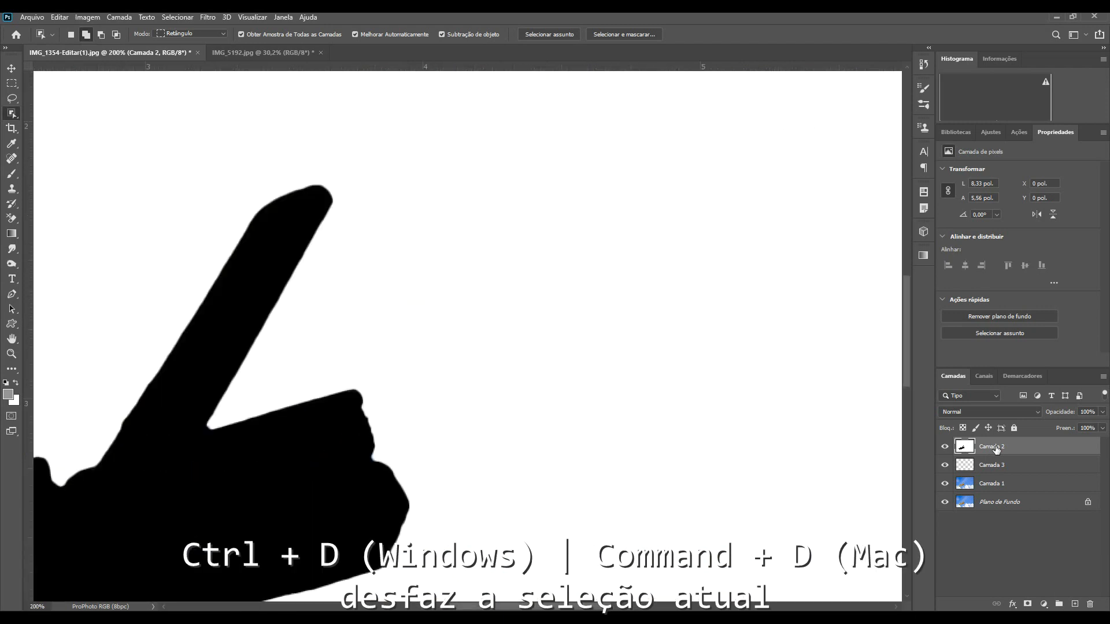
drag(906, 369, 906, 359)
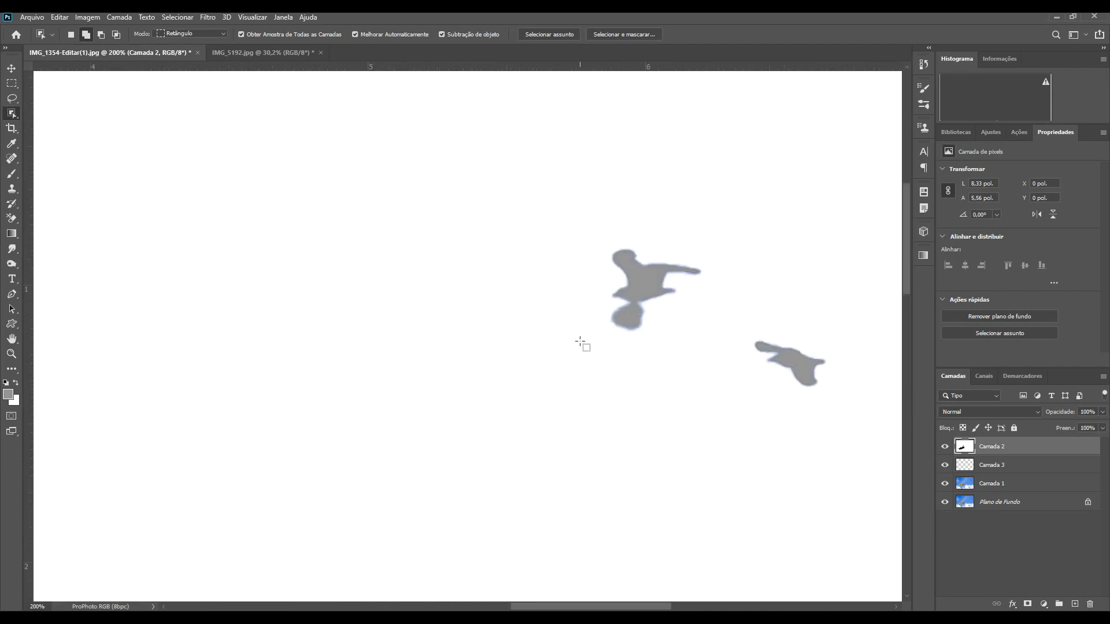
Step: Paint white over the first bird's lower edge with a smaller brush at 100% opacity
key(b)
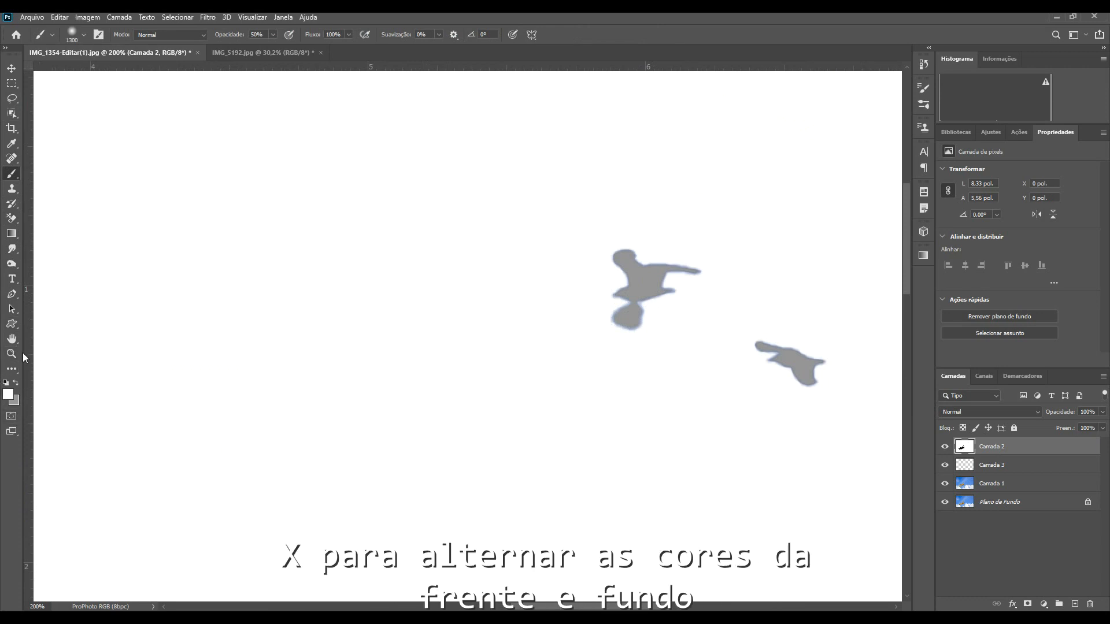
key(0)
key(bracketleft)
key(bracketleft)
key(bracketleft)
key(bracketleft)
key(bracketleft)
key(bracketleft)
key(bracketleft)
key(bracketleft)
key(bracketleft)
key(bracketleft)
key(bracketleft)
key(bracketleft)
key(bracketleft)
key(bracketleft)
key(bracketleft)
key(bracketleft)
key(bracketleft)
key(bracketleft)
key(bracketleft)
key(bracketleft)
mouse_move(619, 336)
mouse_down()
mouse_move(634, 330)
mouse_move(625, 317)
mouse_up()
key(bracketleft)
key(bracketleft)
key(ctrl+0)
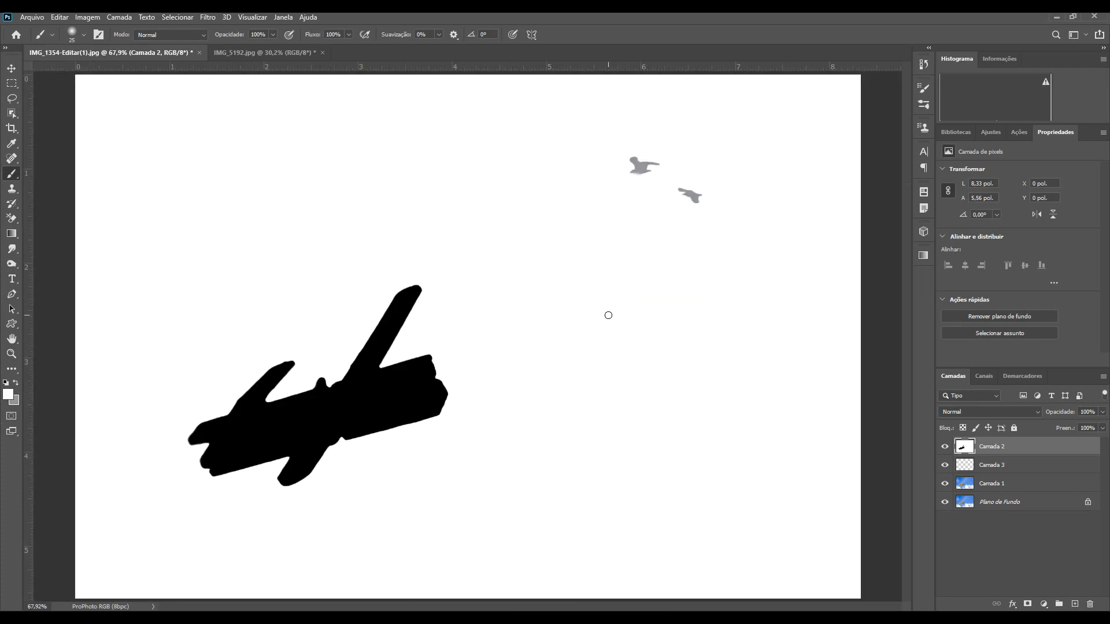
Step: Duplicate the Blue channel as a new channel named "Mapa de p"
alt+click(945, 465)
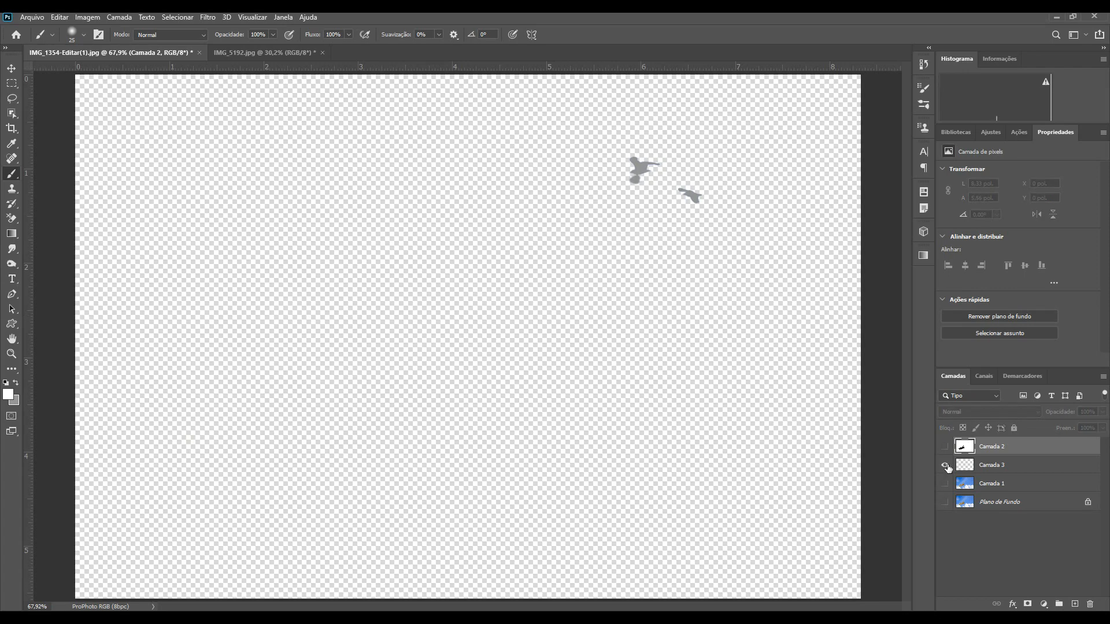
alt+click(944, 446)
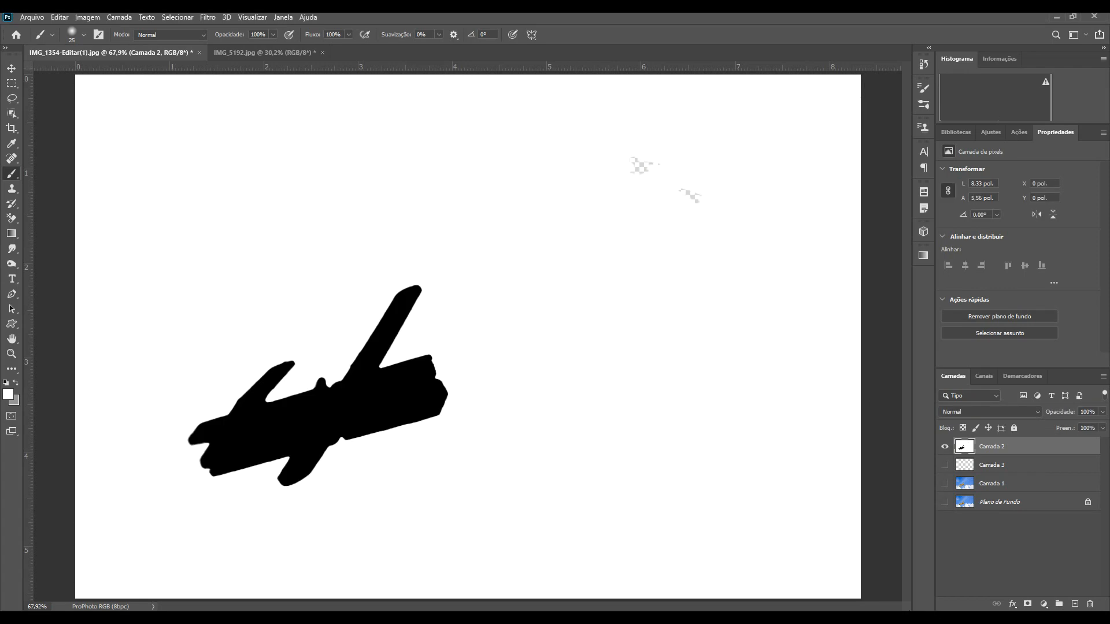
click(945, 466)
click(987, 376)
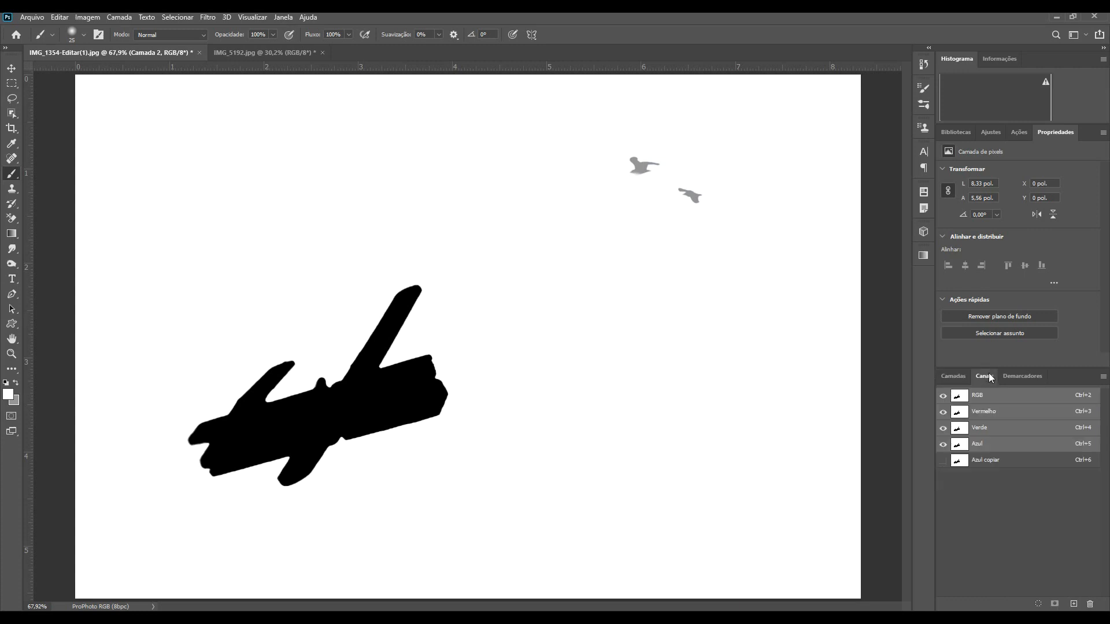
click(988, 444)
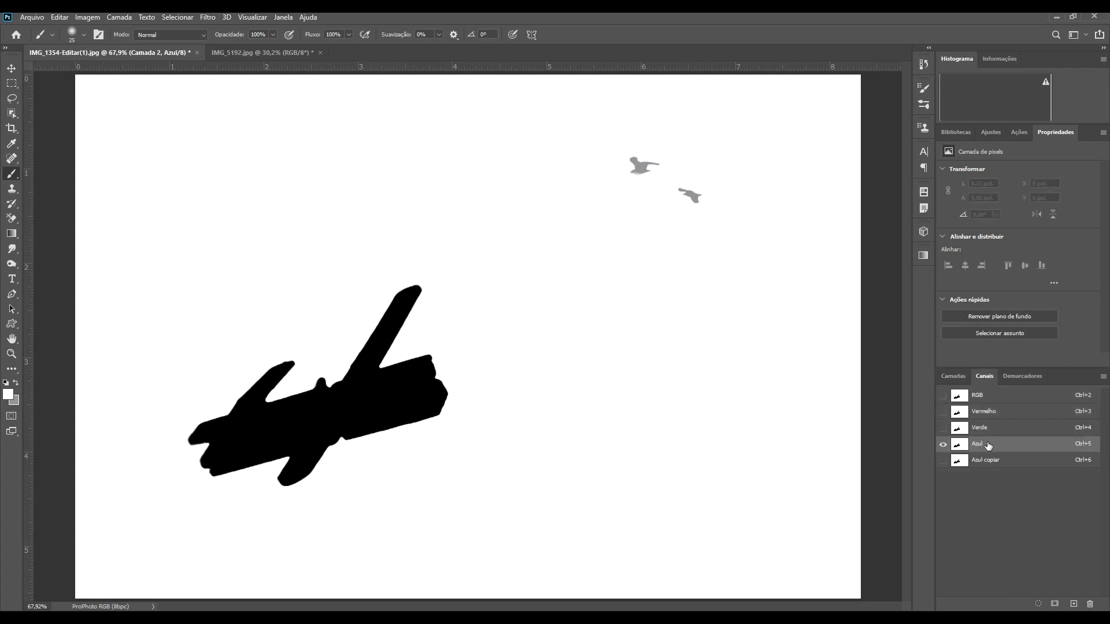
right_click(988, 445)
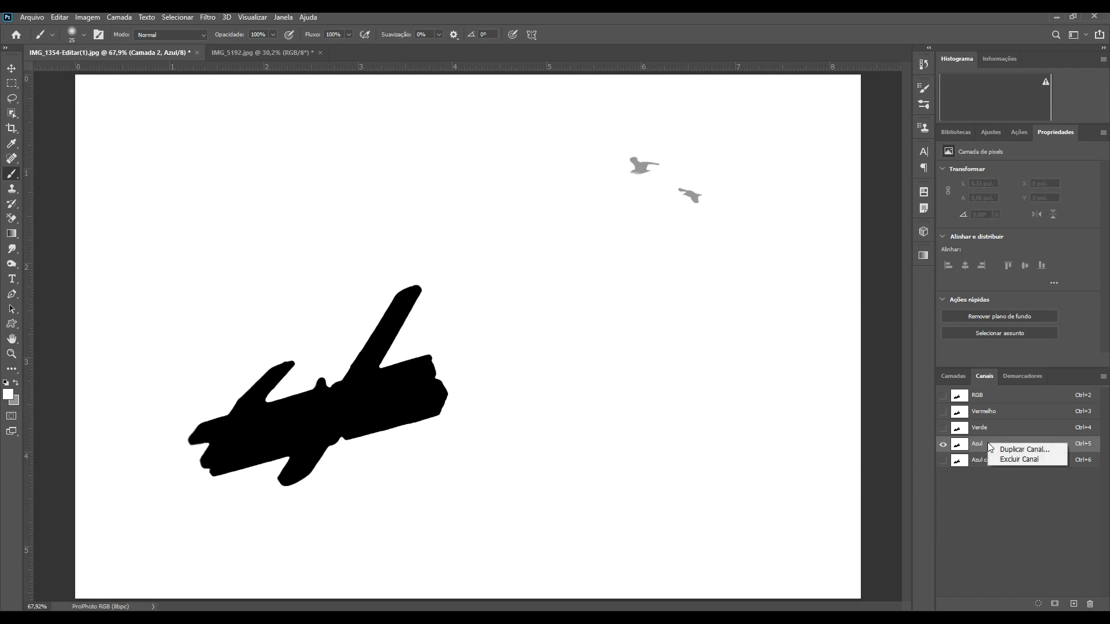
click(1002, 450)
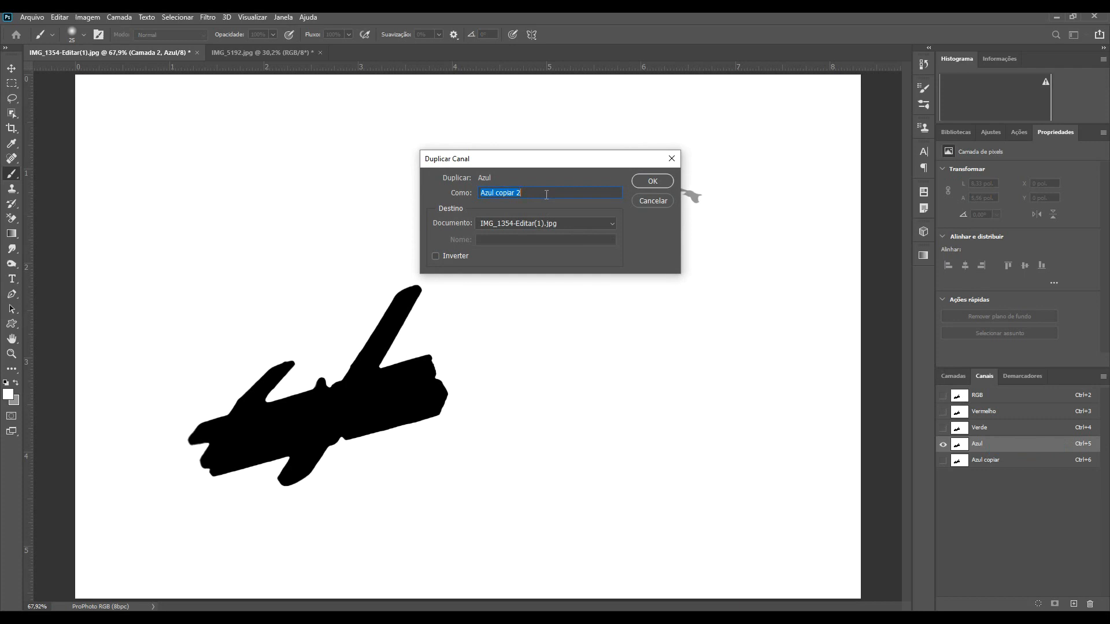
key(BackSpace)
text(Mapa dew)
key(Return)
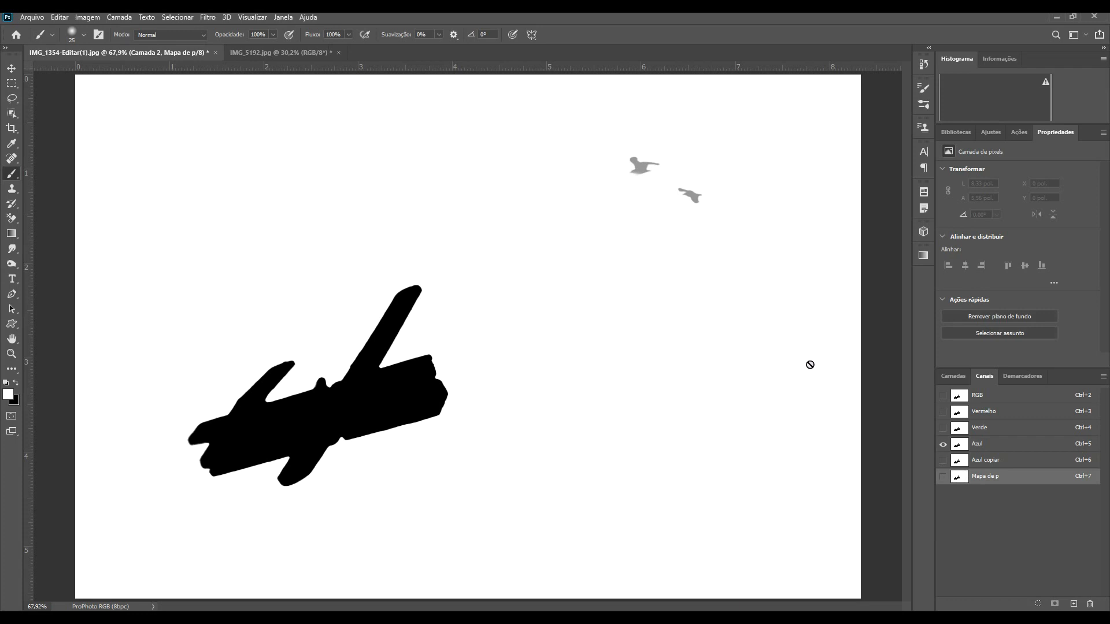
Step: Return to the RGB composite, hide the two map layers and show the photo layers
click(986, 394)
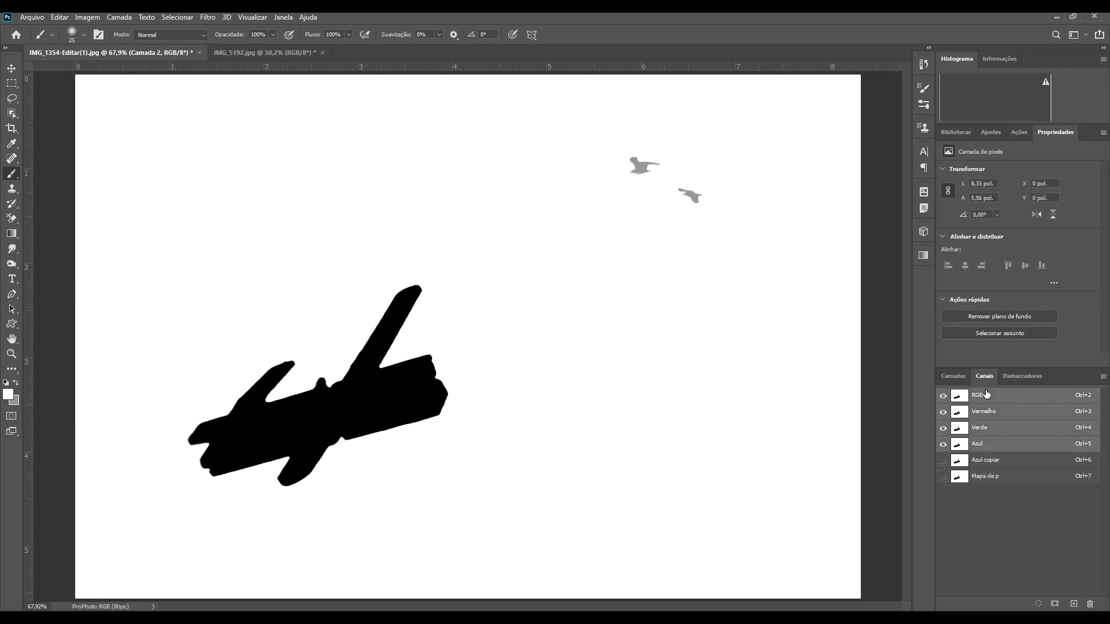
click(959, 375)
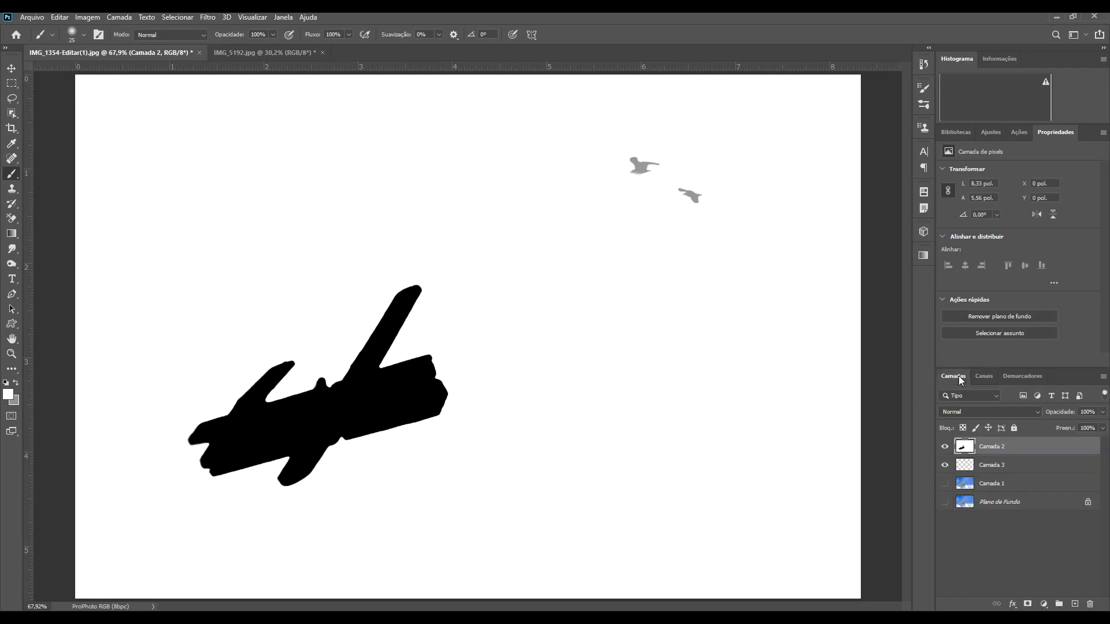
click(943, 448)
click(944, 468)
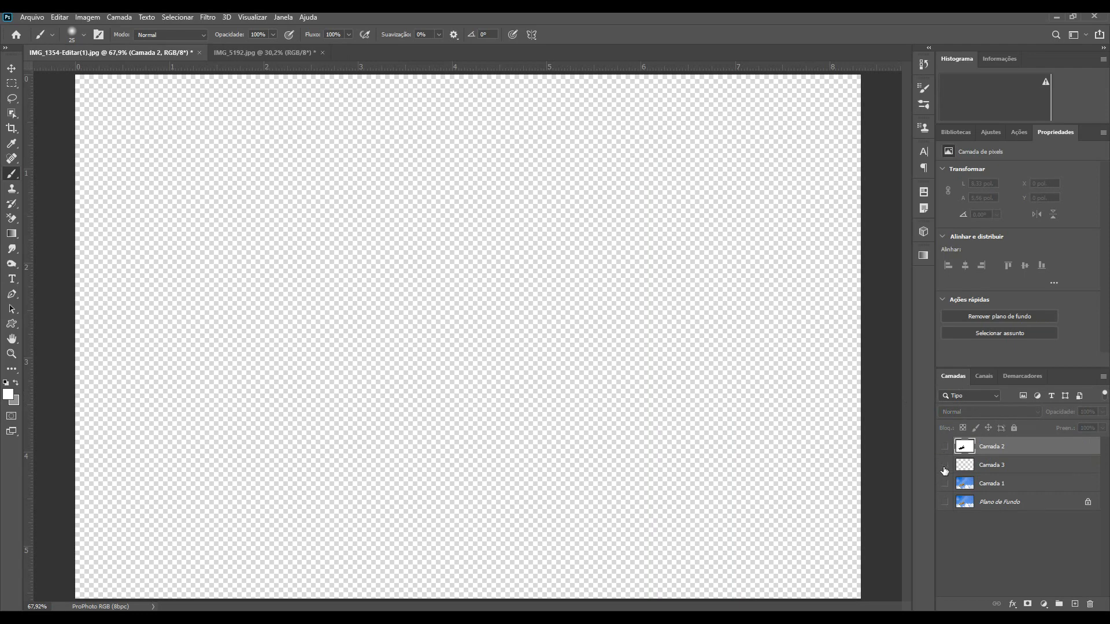
click(947, 487)
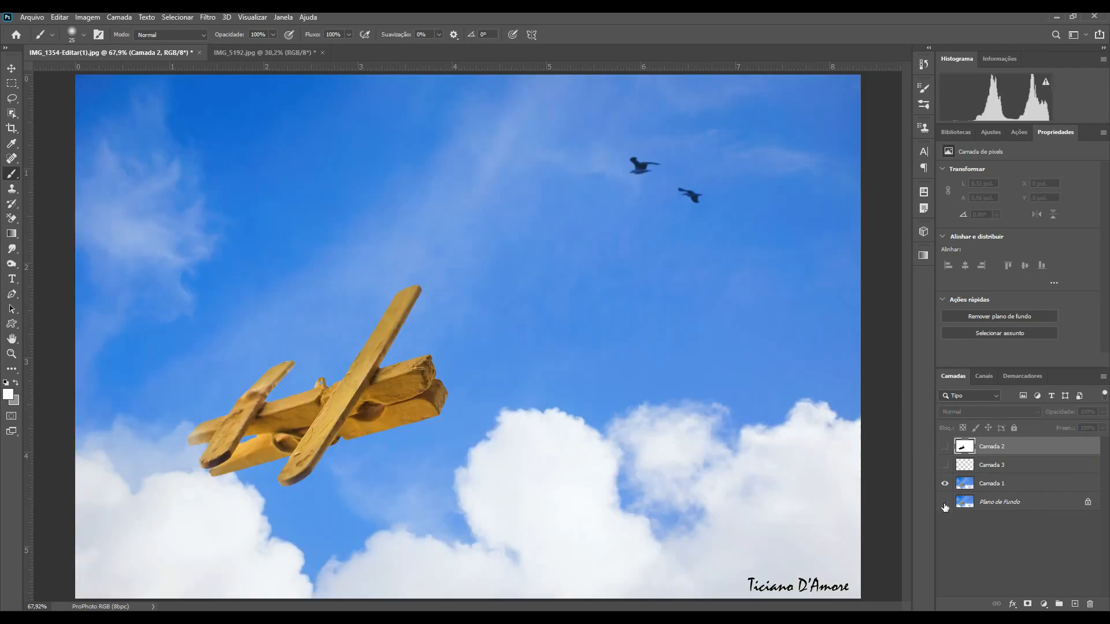
click(944, 504)
Step: Group the two map layers into a group named "Mapa" and hide it
shift+click(994, 466)
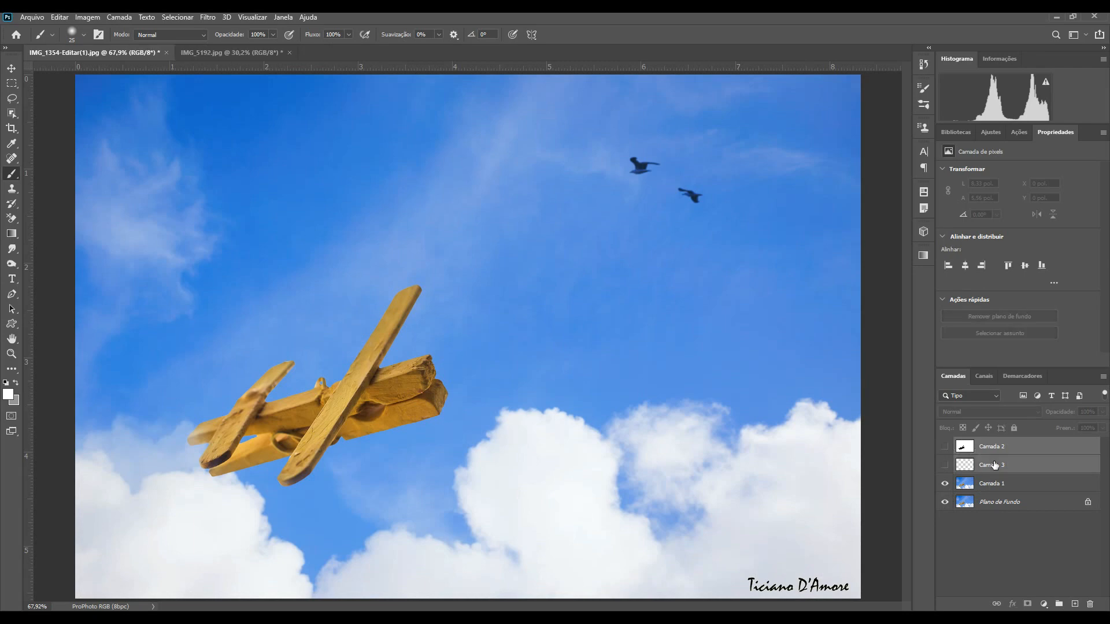
key(ctrl+g)
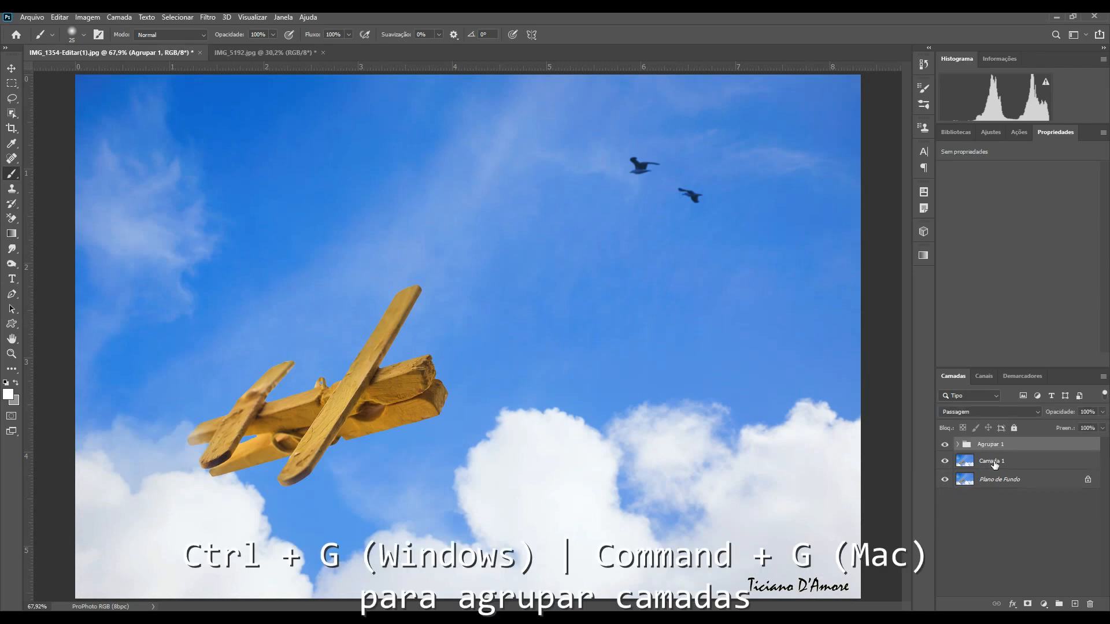
double_click(990, 444)
text(Mapa)
key(Return)
click(944, 445)
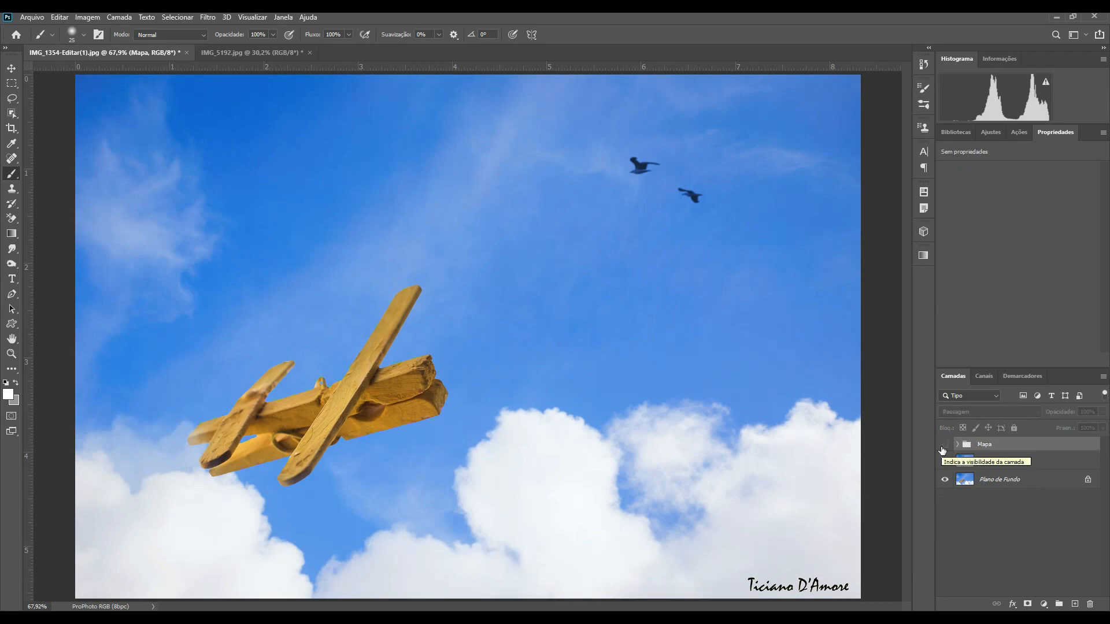
Step: Apply Lens Blur to Camada 1 with the "Mapa de p" channel as the depth map source
click(983, 376)
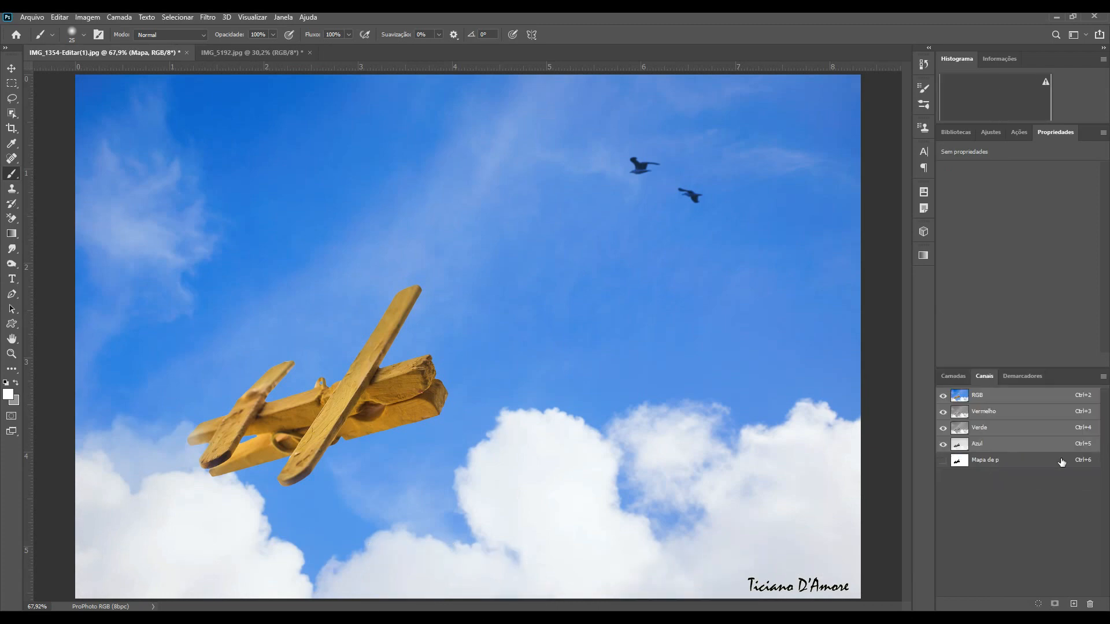
click(951, 379)
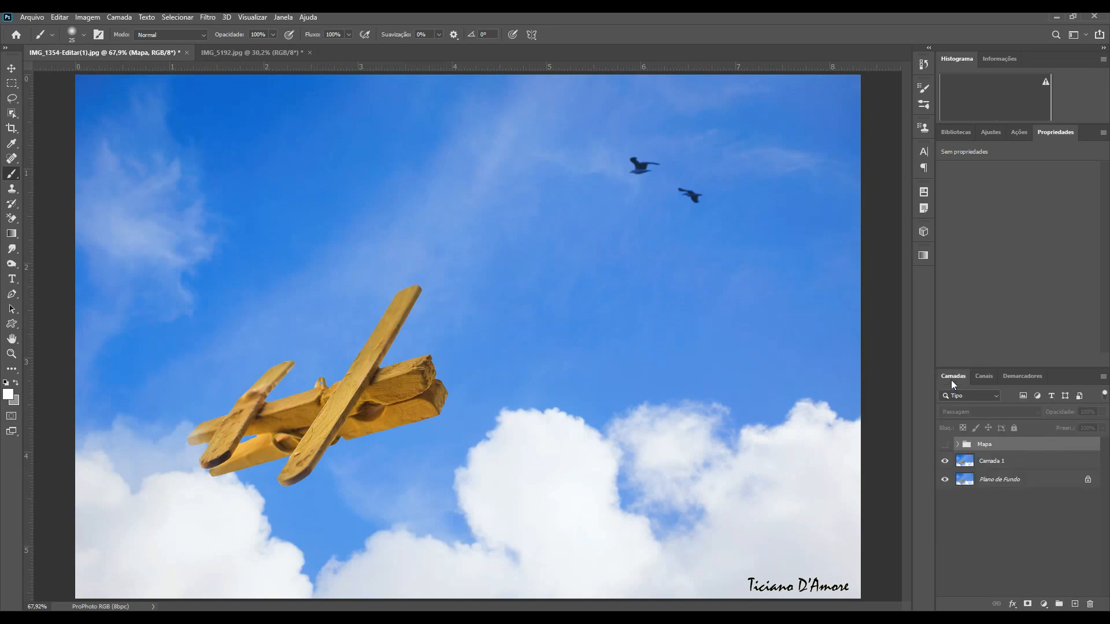
click(1002, 463)
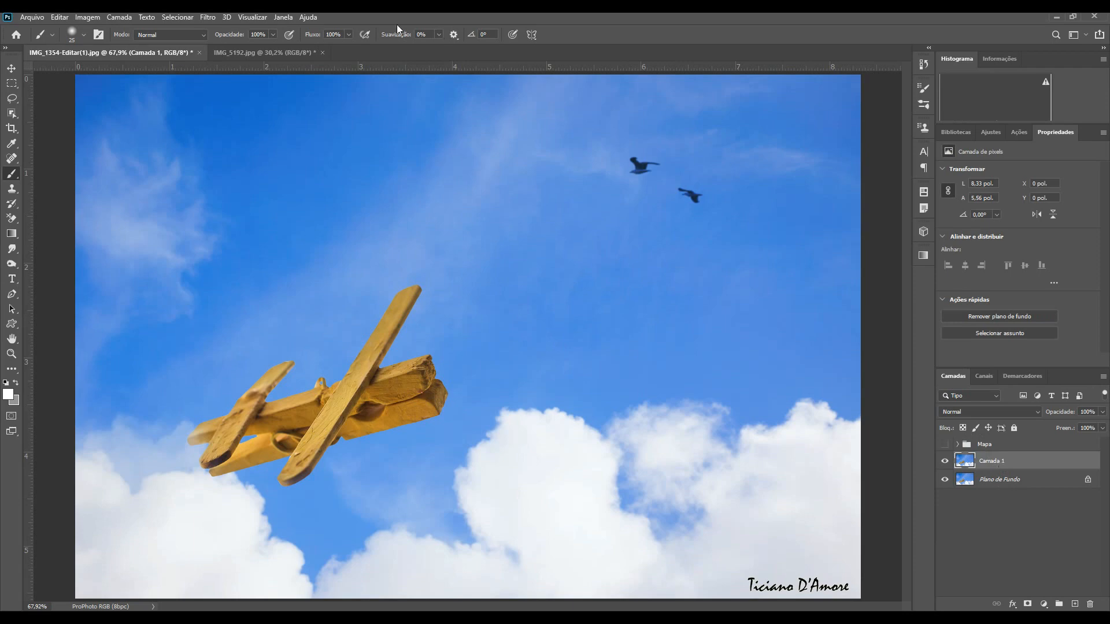
click(214, 17)
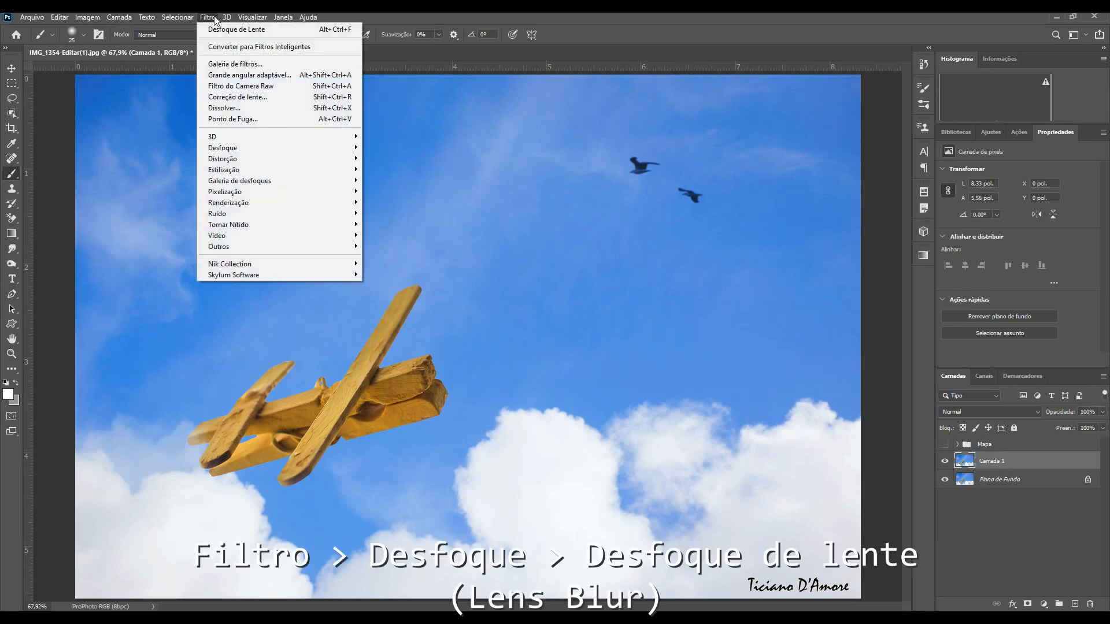
mouse_move(291, 151)
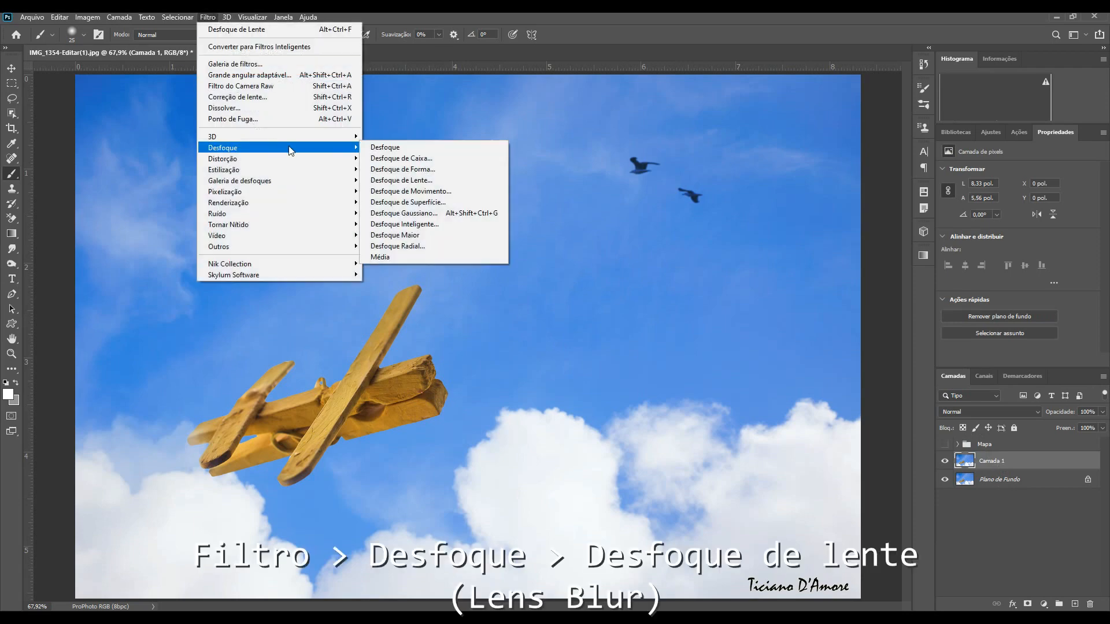
click(434, 178)
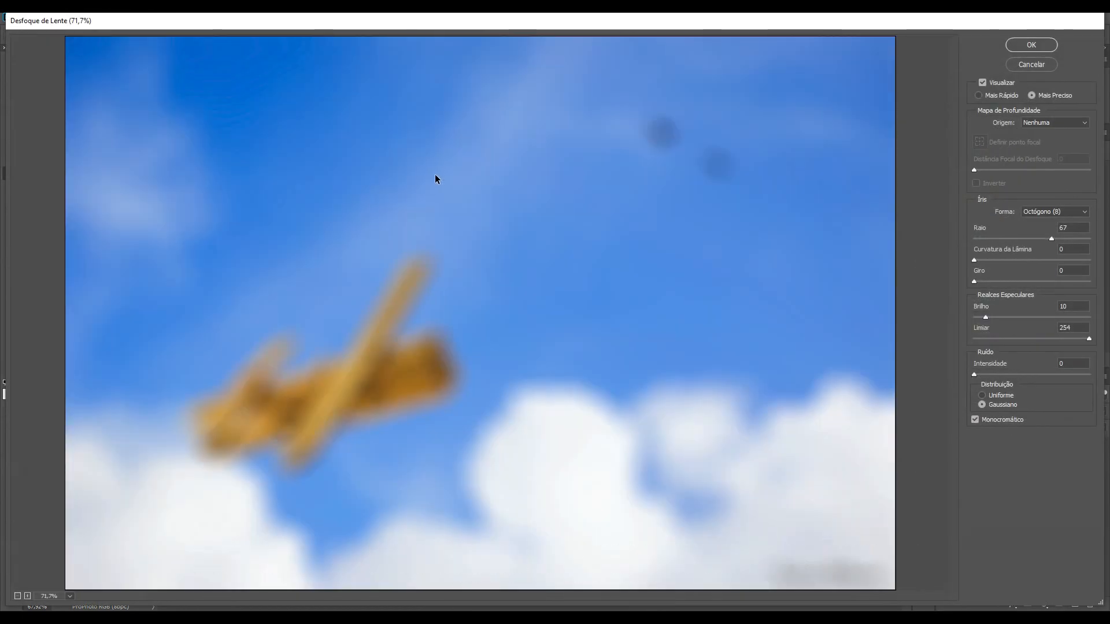
click(1041, 123)
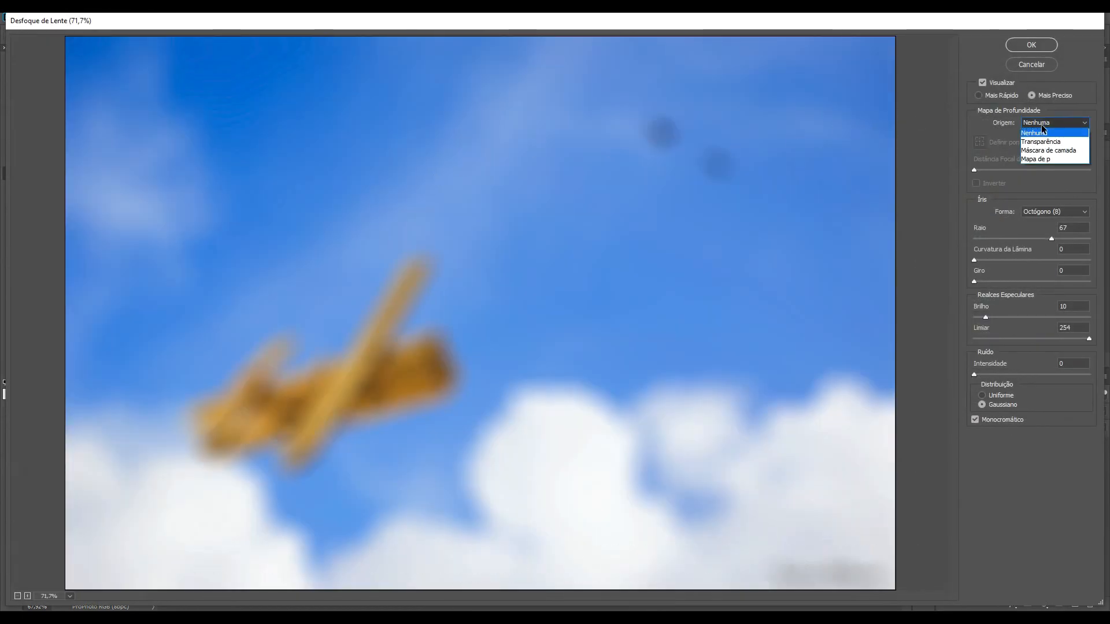
click(1034, 160)
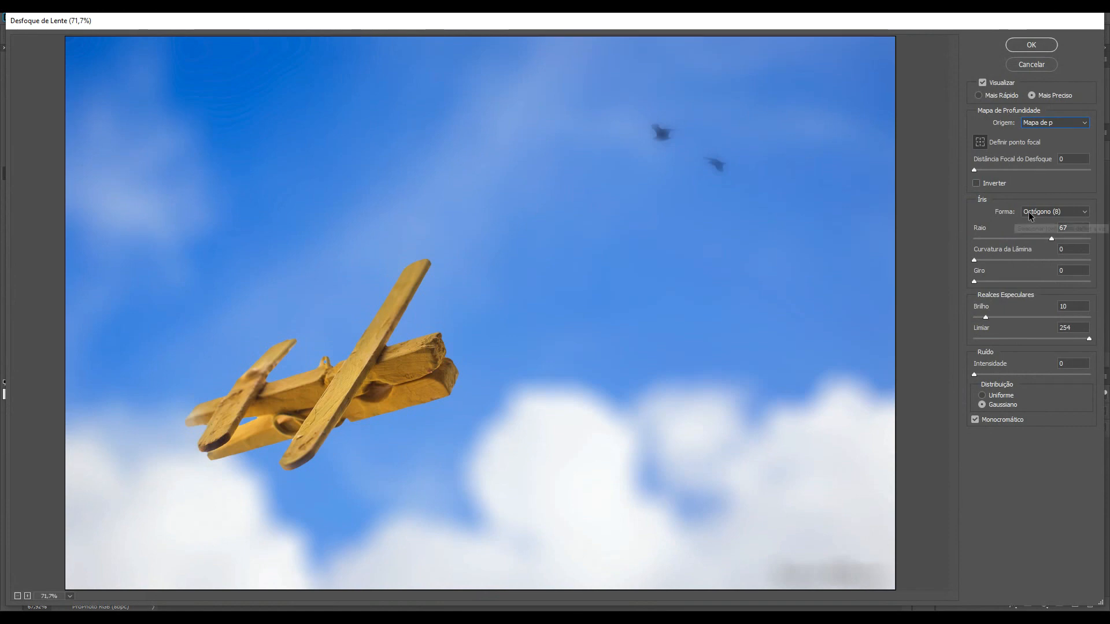
Step: Set the iris radius to 46 with Invert turned off
click(1026, 238)
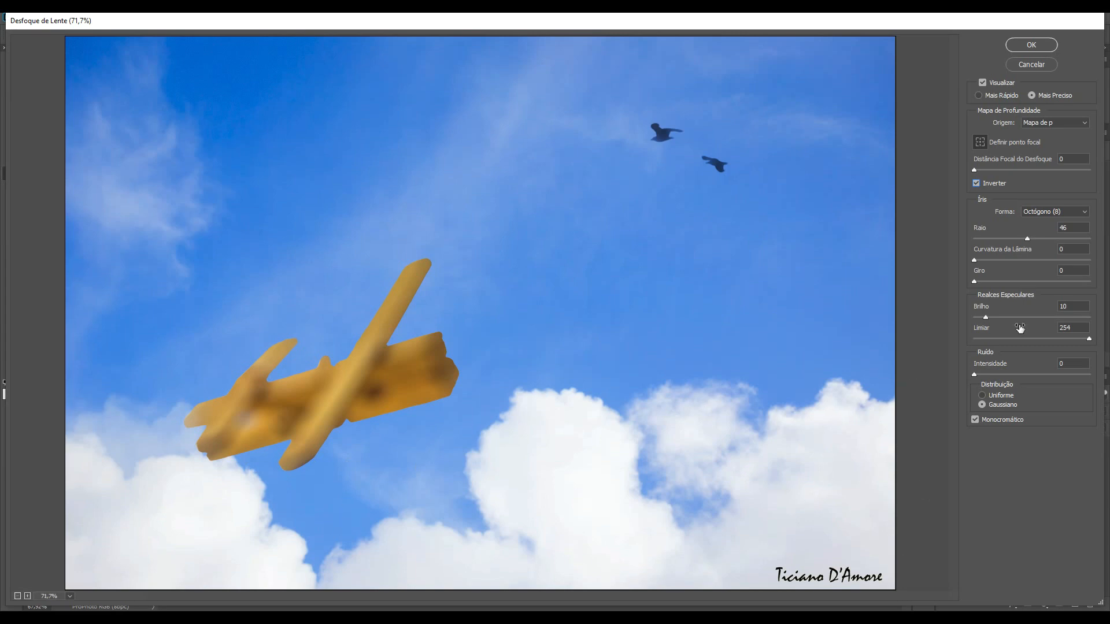
click(976, 184)
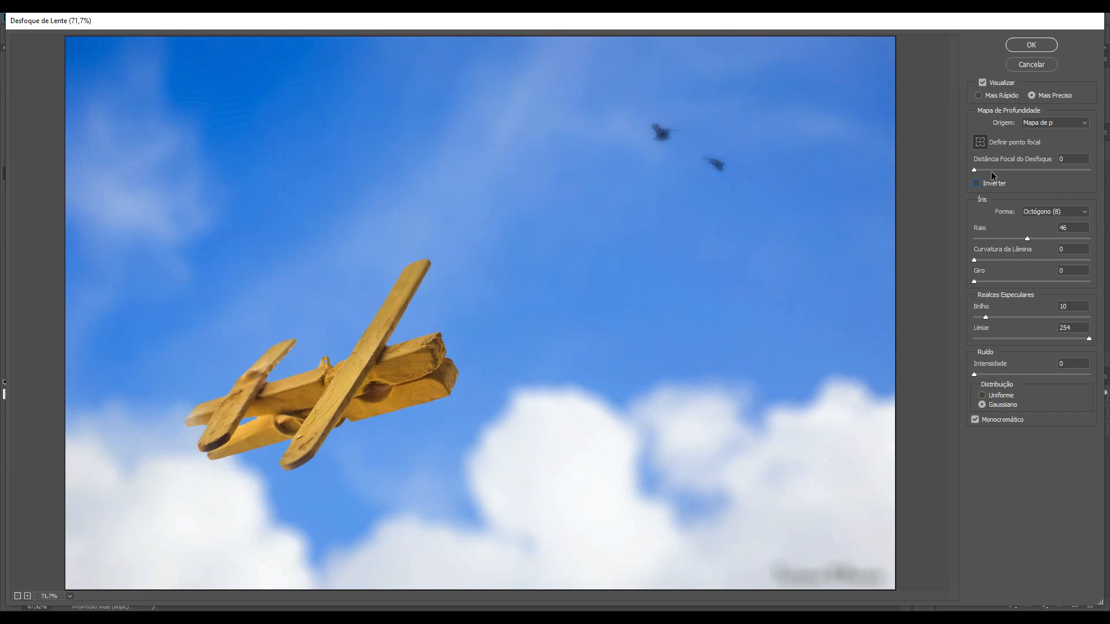
Step: Try blur focal distance values of 84, 131 and 255 with the slider
click(993, 171)
drag(992, 171, 1011, 171)
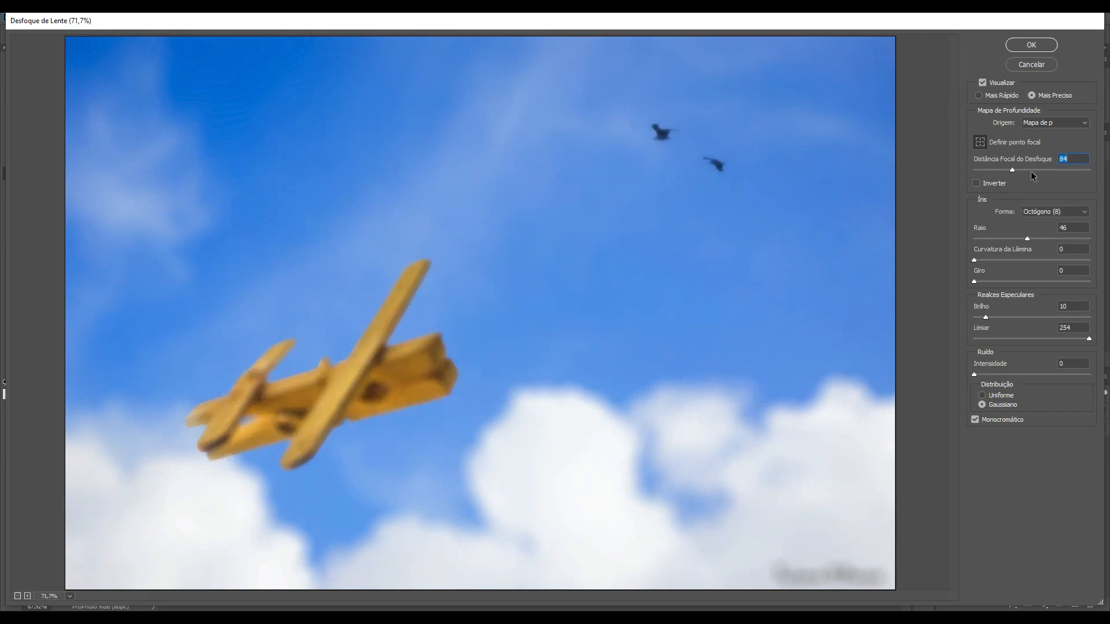
click(1033, 171)
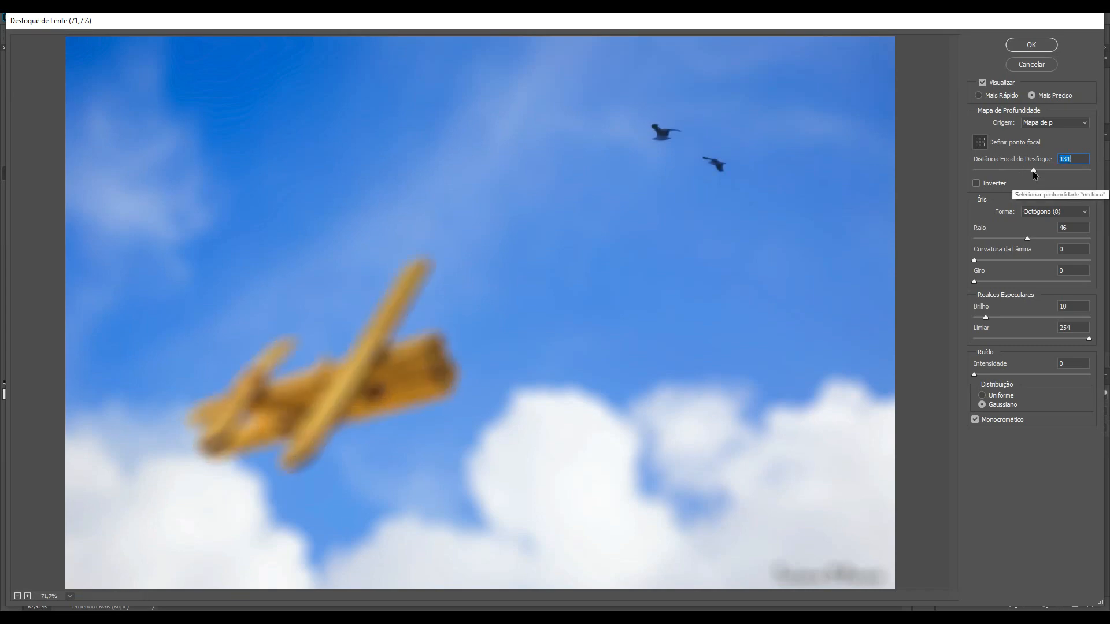
click(1077, 171)
click(1090, 171)
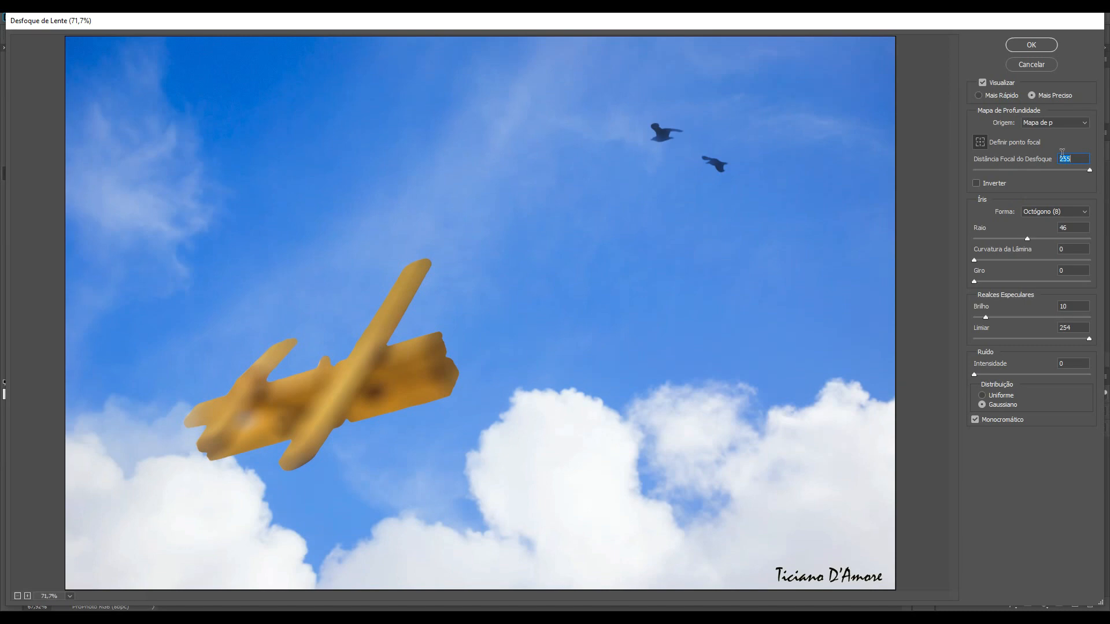
Step: Set the focal point by sampling the birds, the clouds, and finally the airplane
click(979, 143)
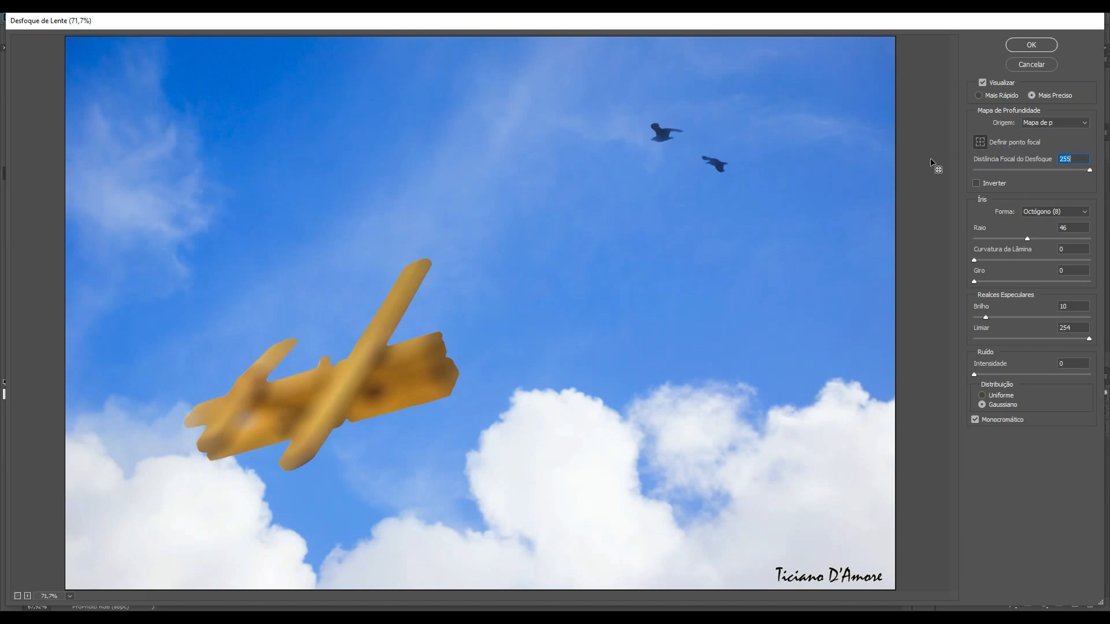
click(662, 133)
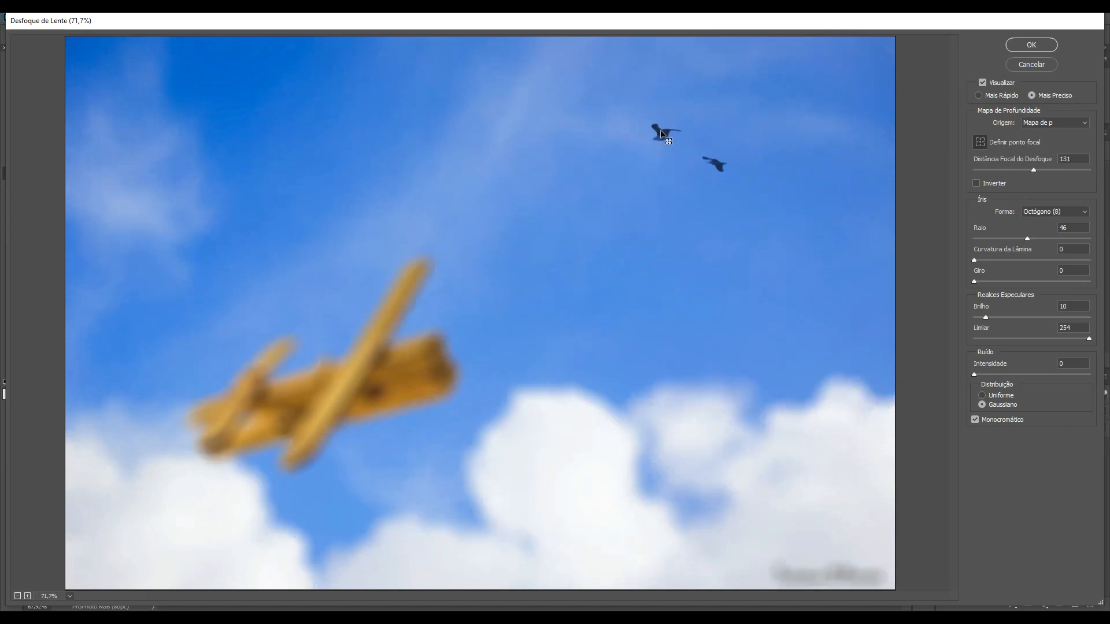
click(524, 461)
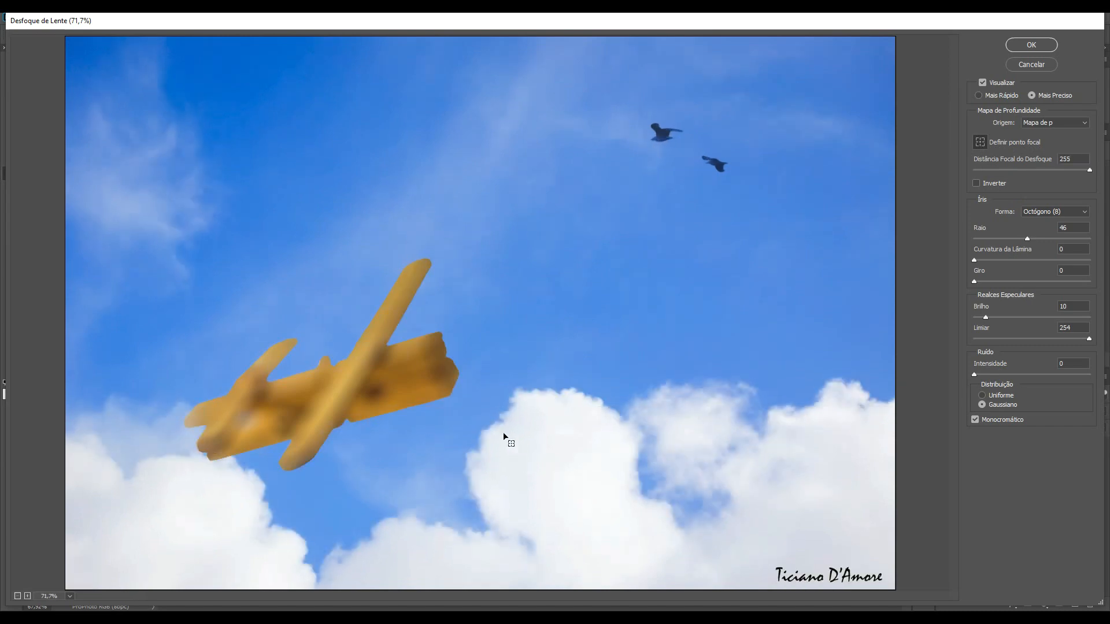
click(410, 357)
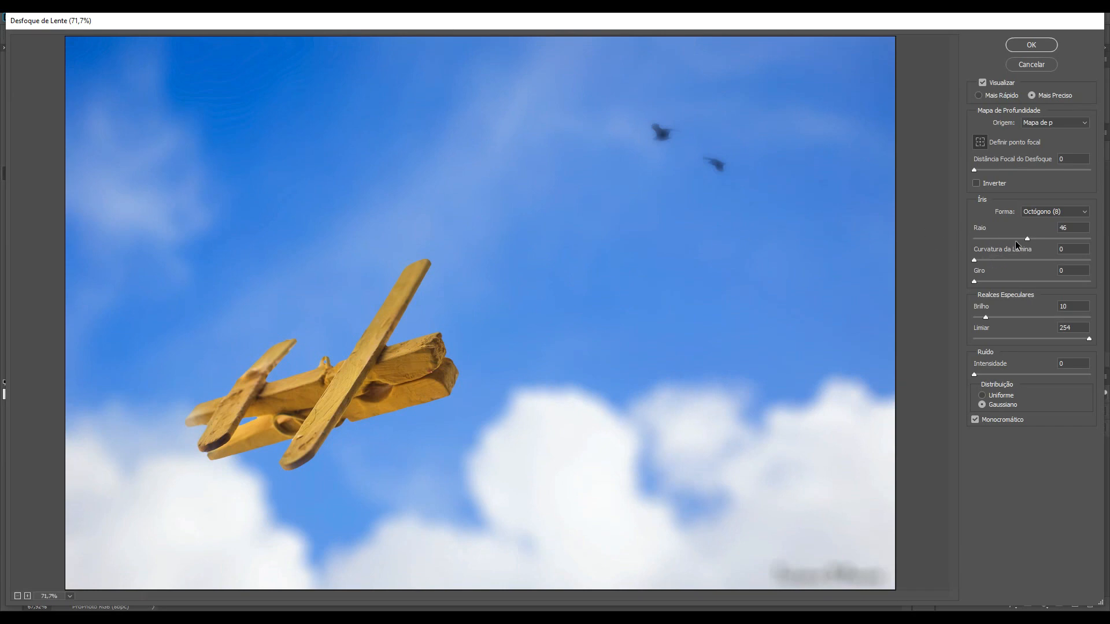
Step: Set the iris radius to 80 and try each iris shape, settling on Triângulo (3)
drag(1027, 239, 1066, 239)
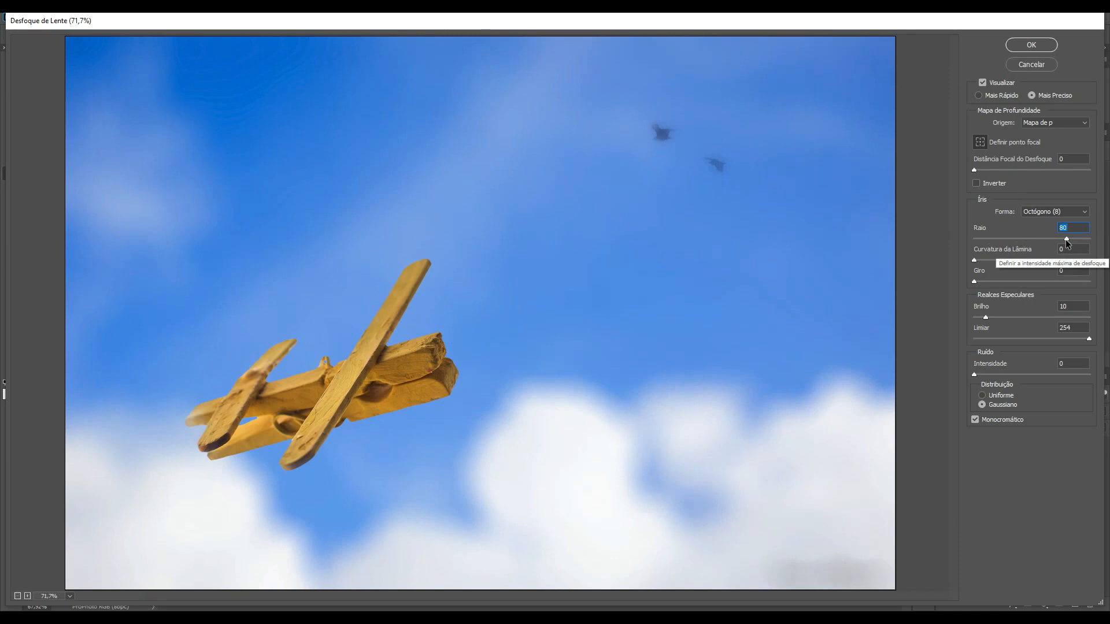
click(1057, 210)
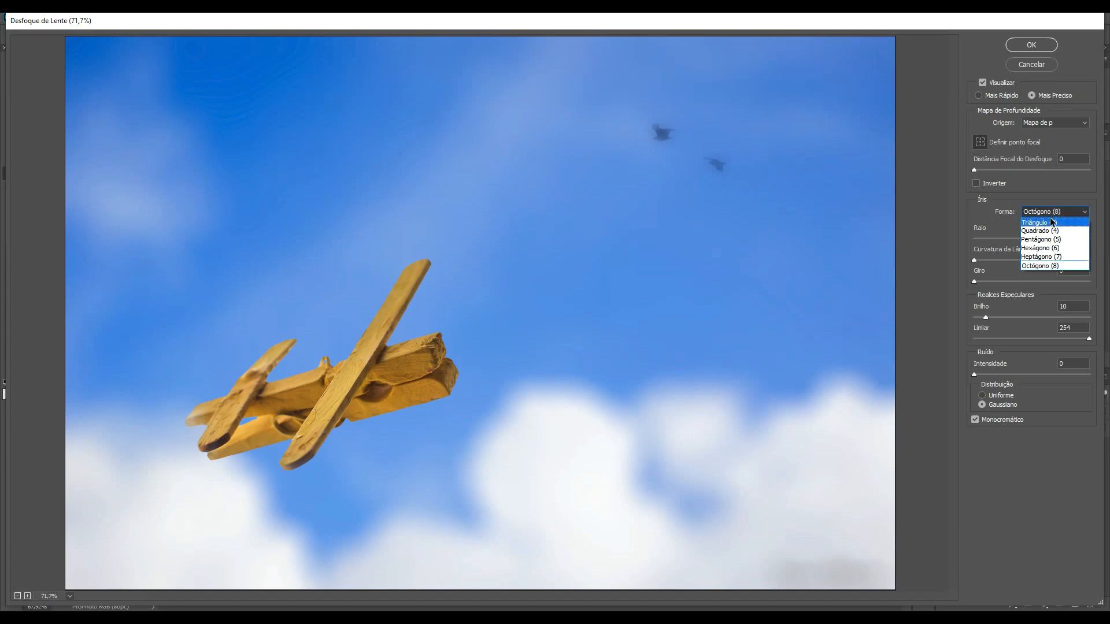
click(1049, 221)
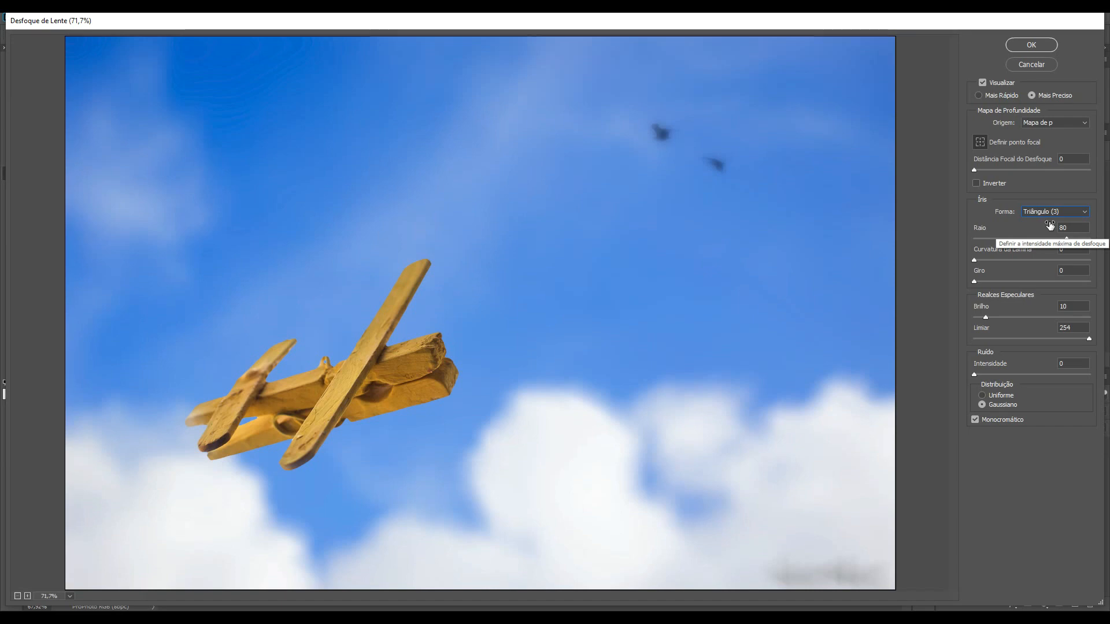
key(Down)
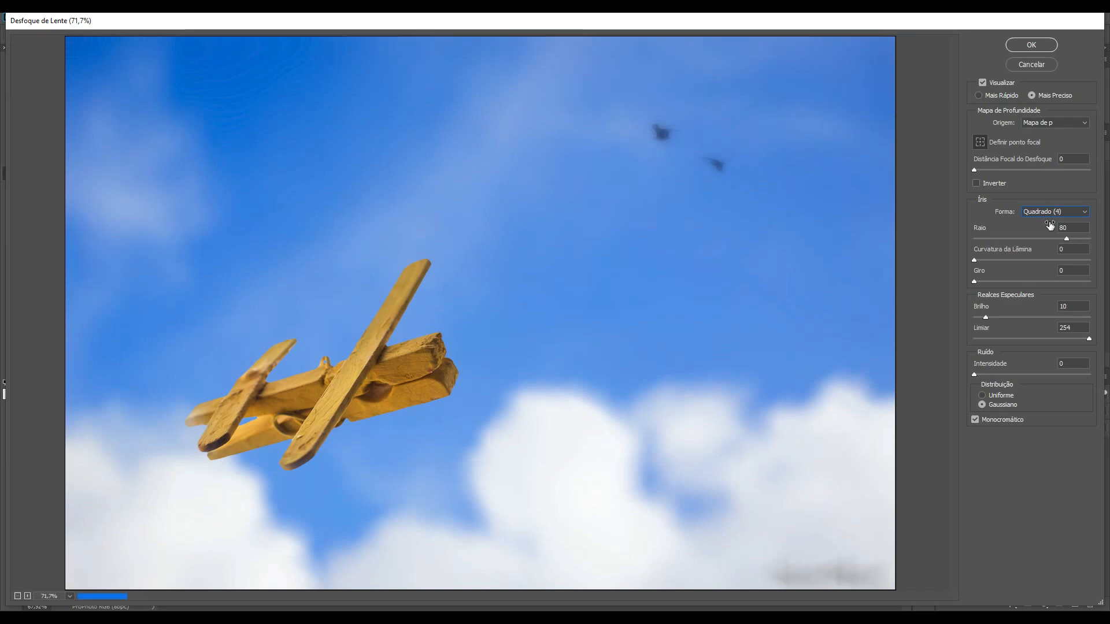
key(Down)
key(Down)
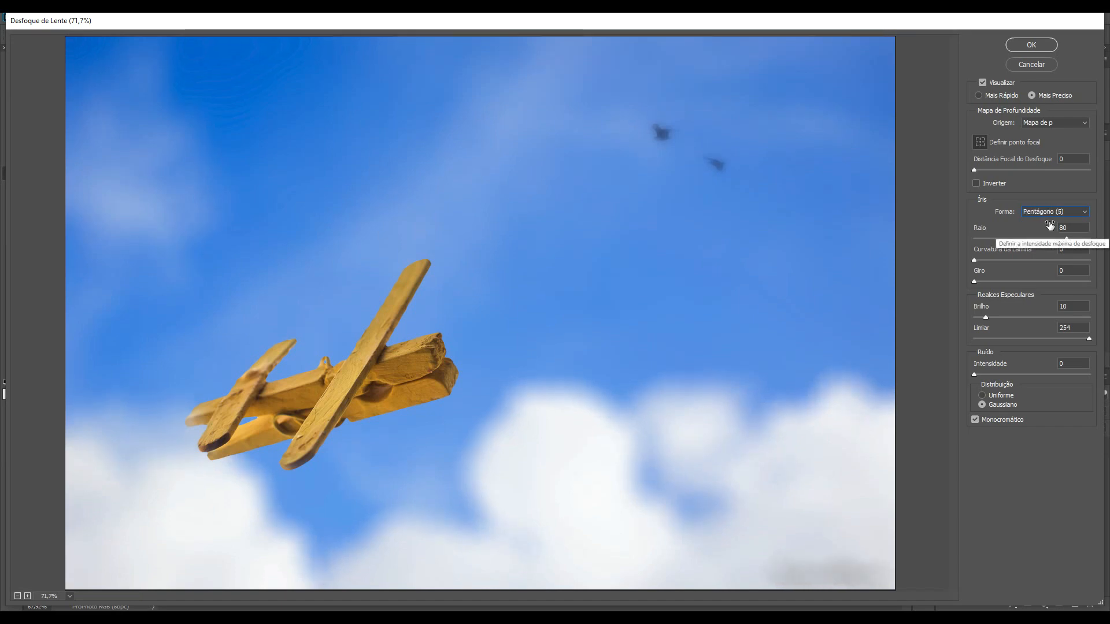
key(Down)
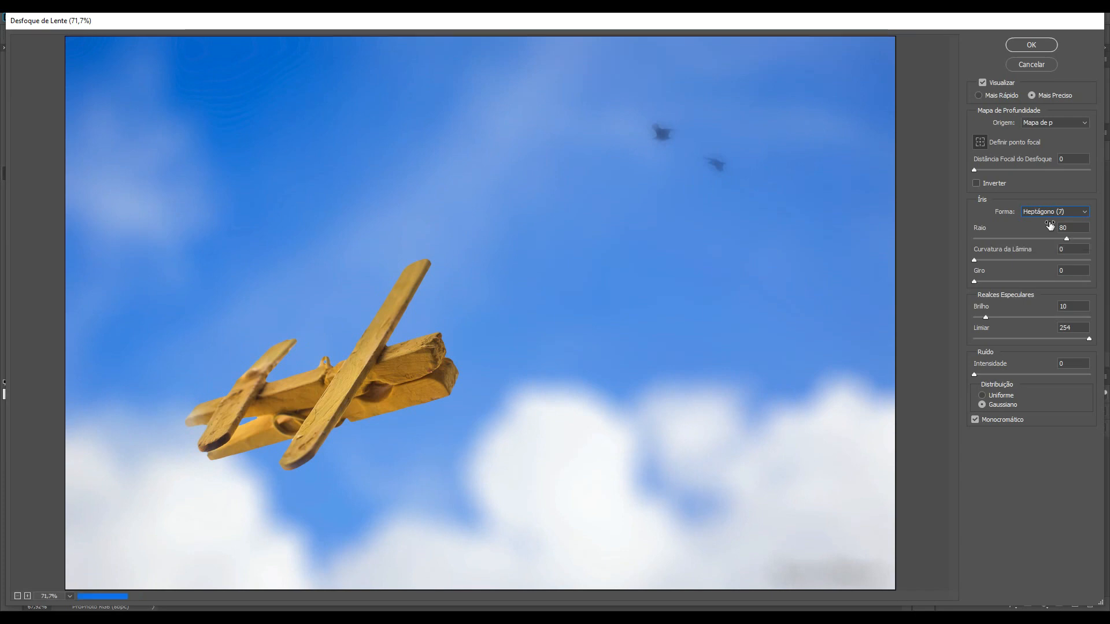
key(Down)
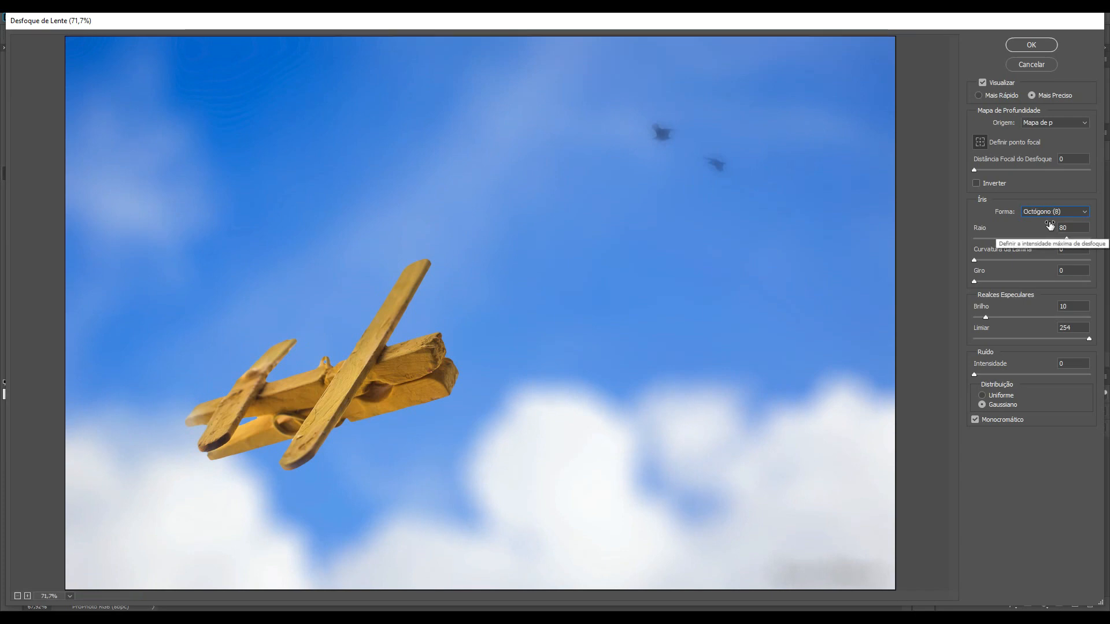
click(1058, 212)
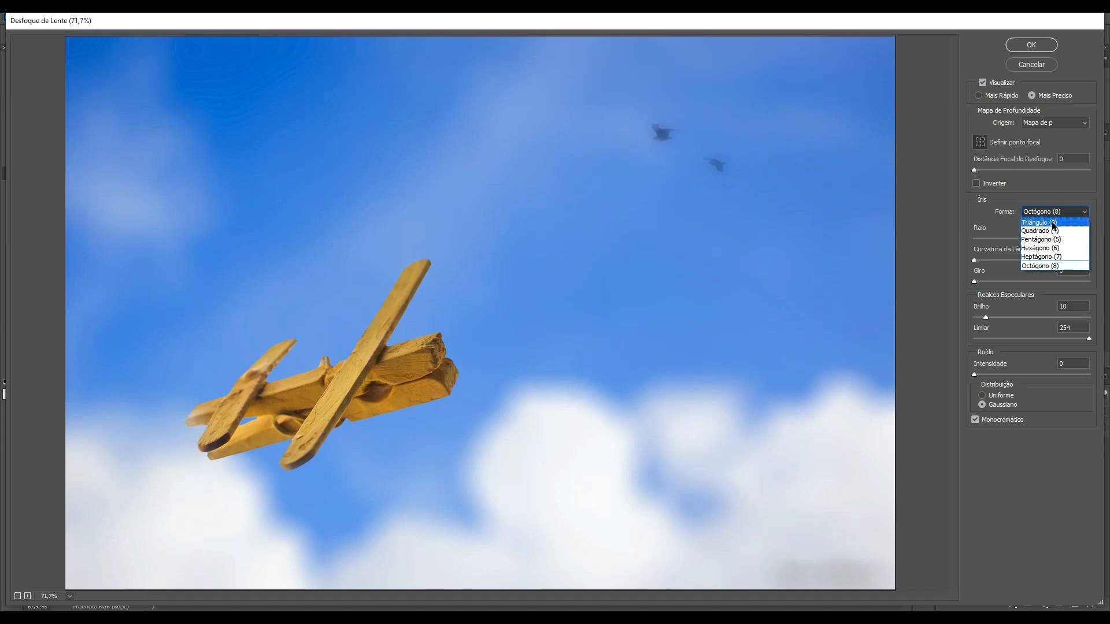
click(1052, 221)
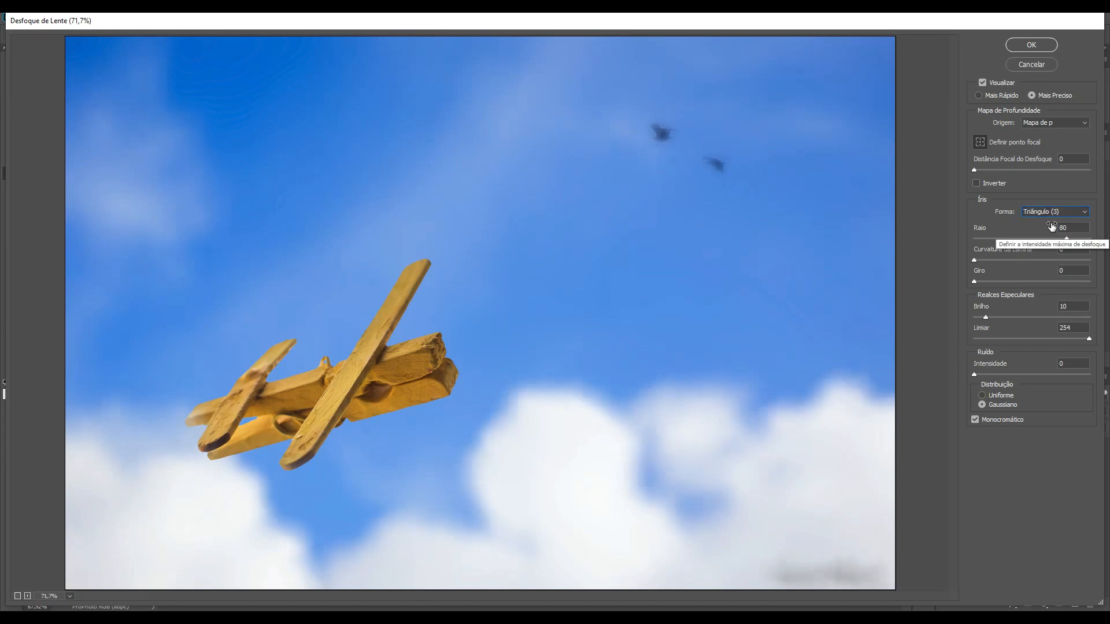
Step: Set the iris blade curvature to 23 and the rotation to 252
drag(974, 260, 1040, 262)
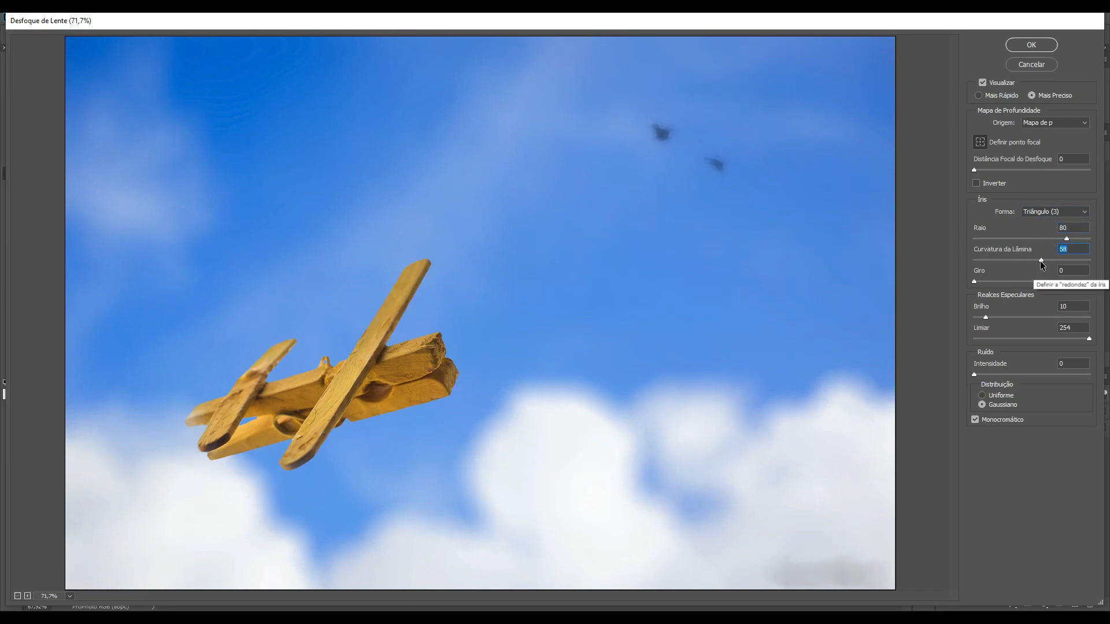
drag(1039, 262, 999, 256)
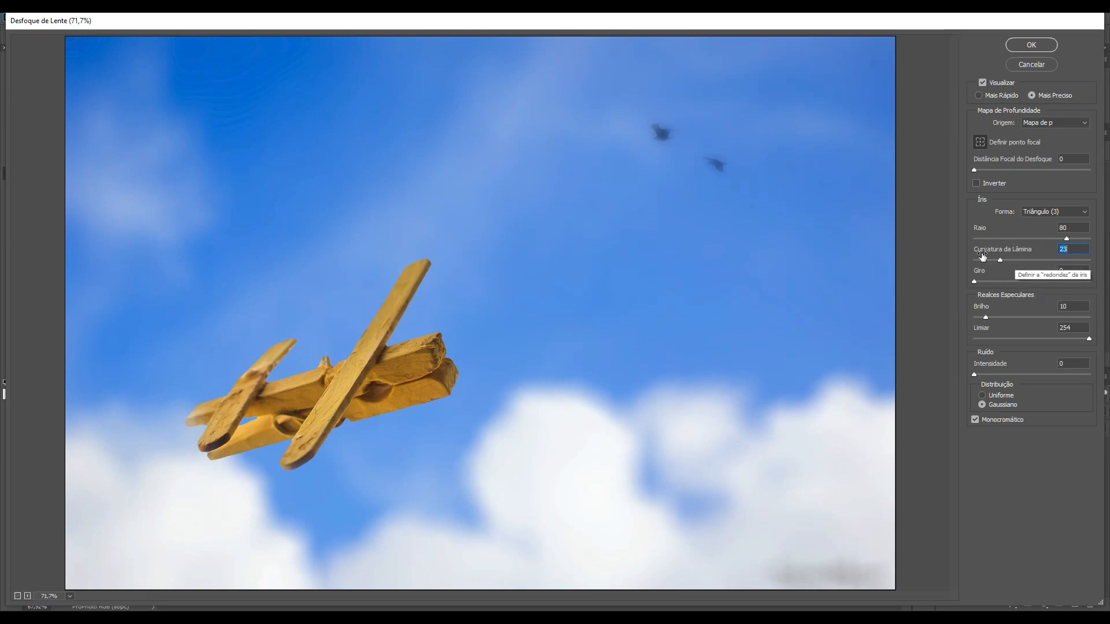
click(1048, 280)
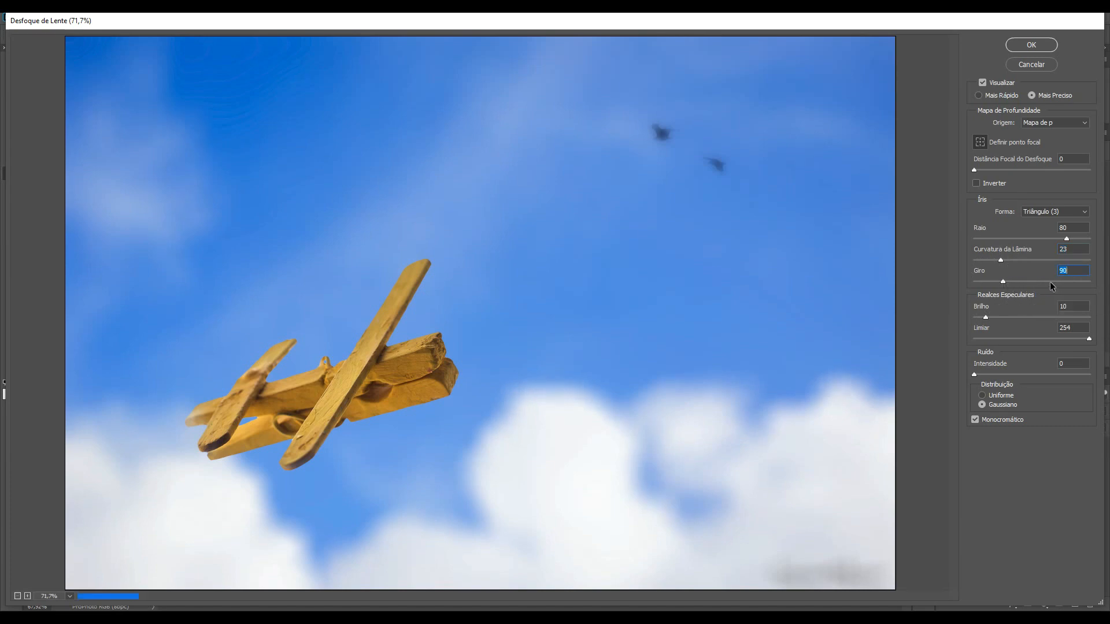
drag(1049, 281, 1054, 283)
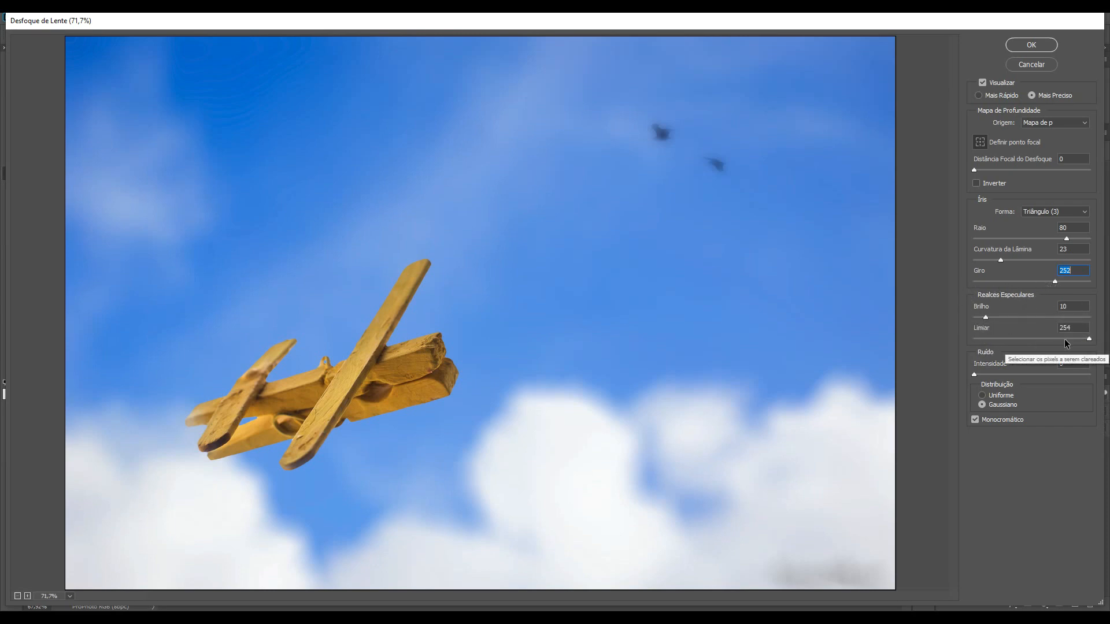
Step: Set the specular highlights brightness to 47 and the threshold to 255
drag(1089, 340, 1086, 340)
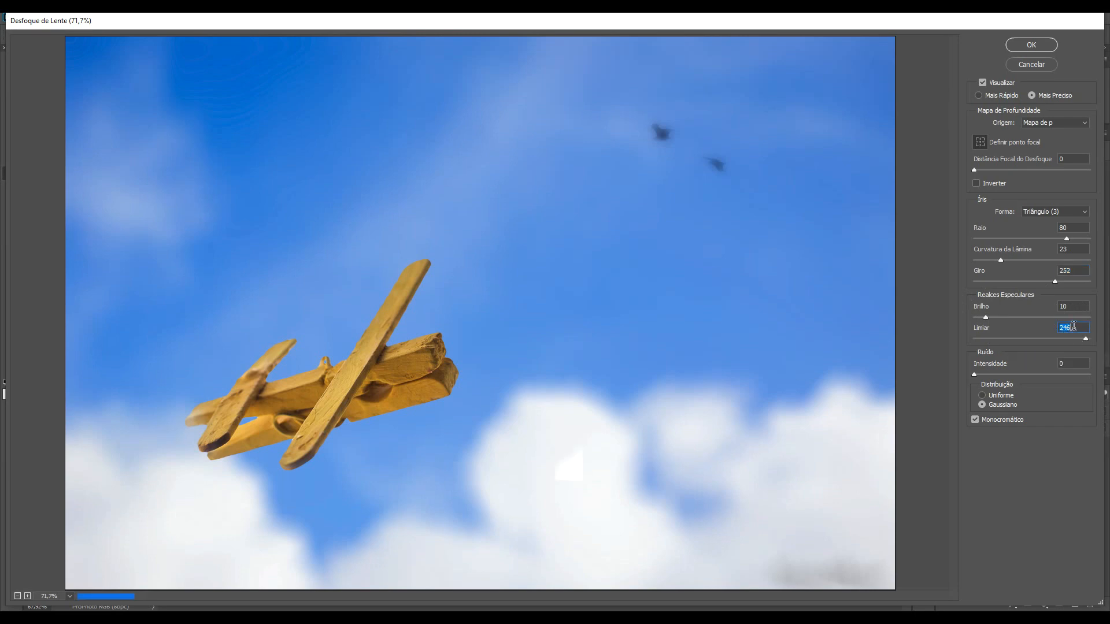
click(1073, 327)
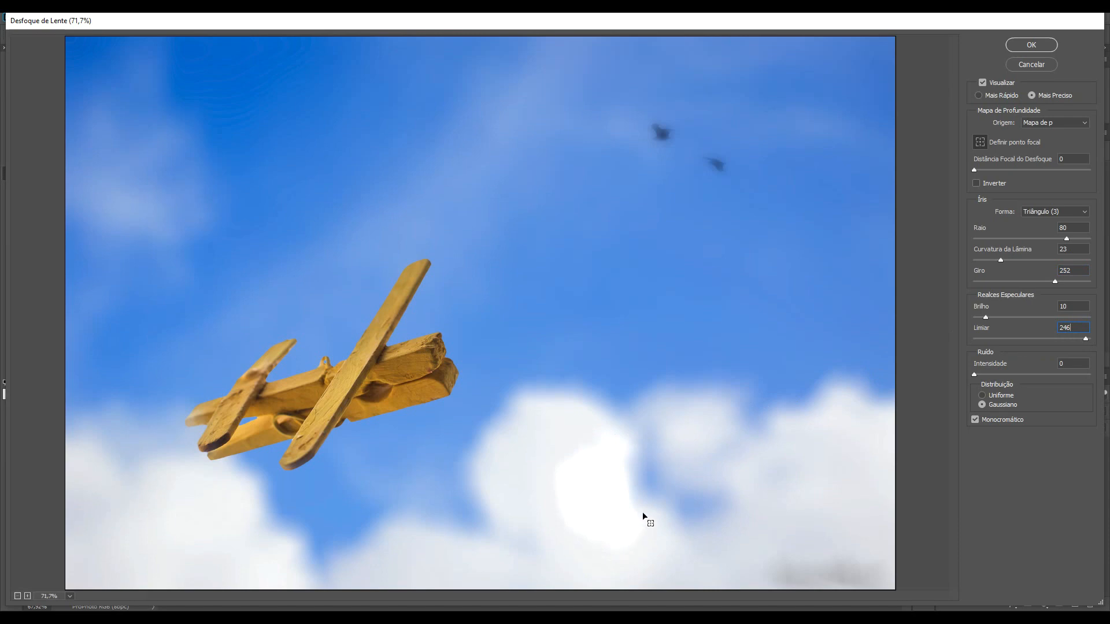
drag(1085, 339, 1071, 339)
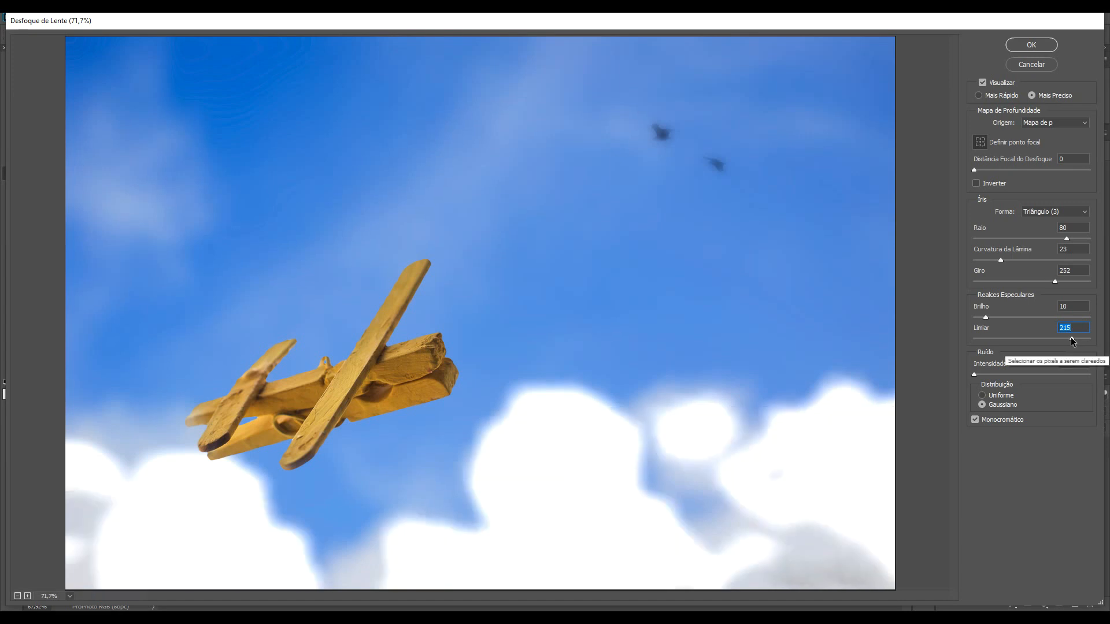
drag(986, 318, 976, 318)
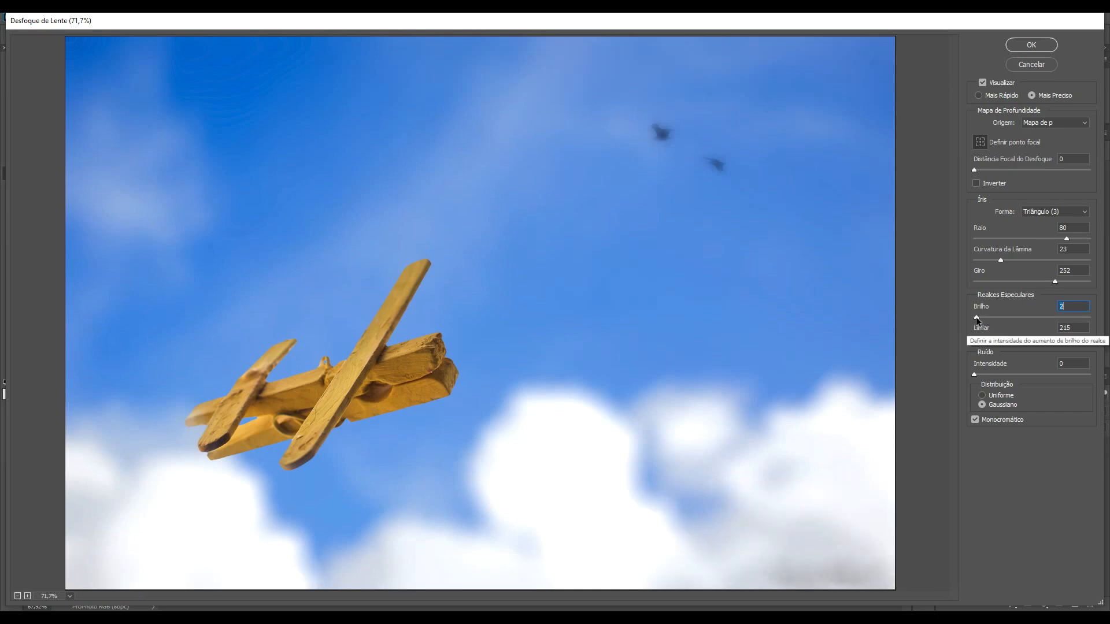
click(1028, 318)
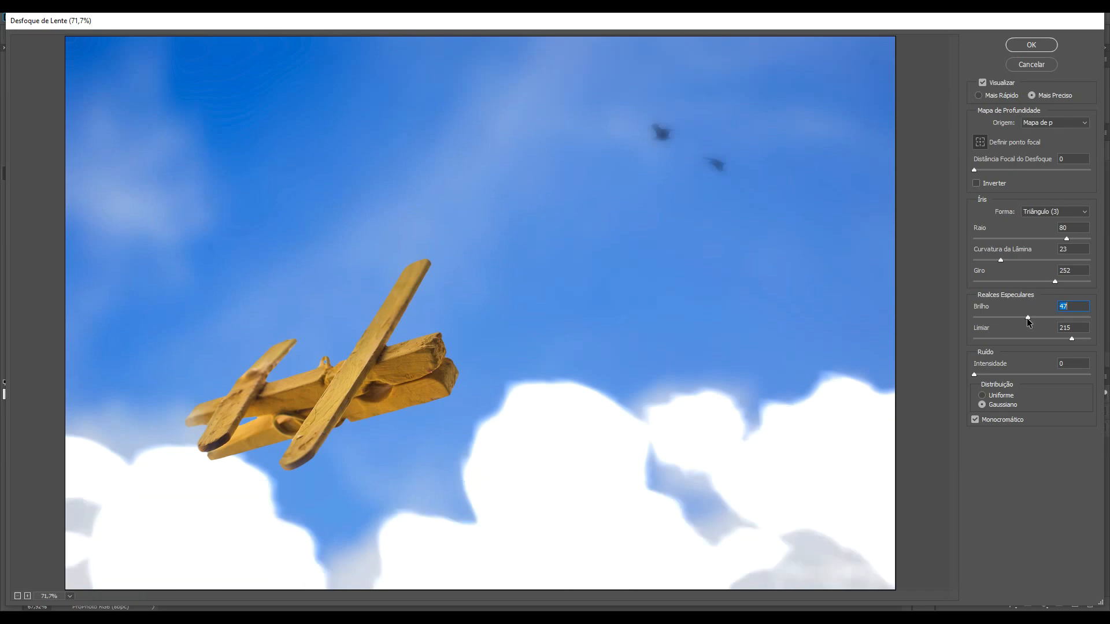
click(1091, 338)
click(1080, 327)
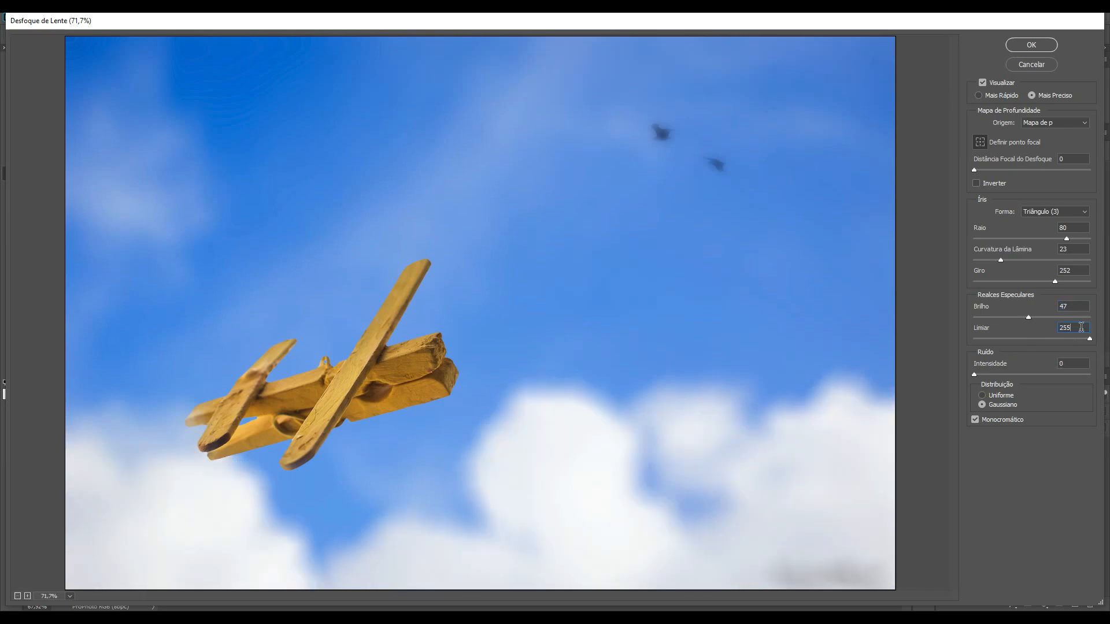
Step: Try noise amounts of 38 and 17 with Uniform and Gaussian distribution and monochromatic off, then reset the amount to 0
click(1017, 373)
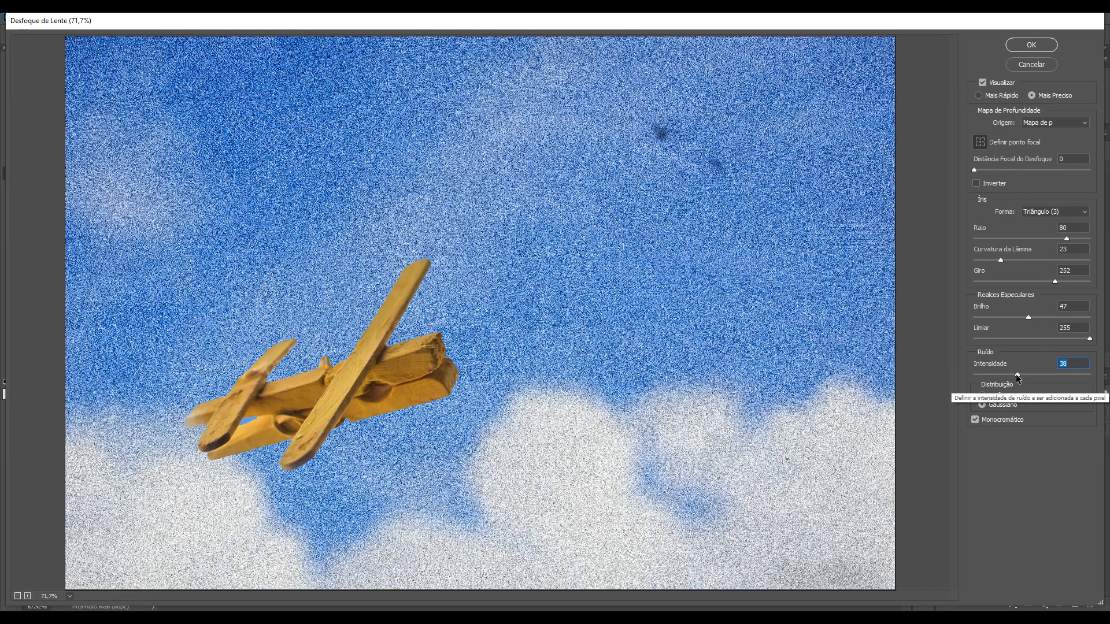
click(993, 373)
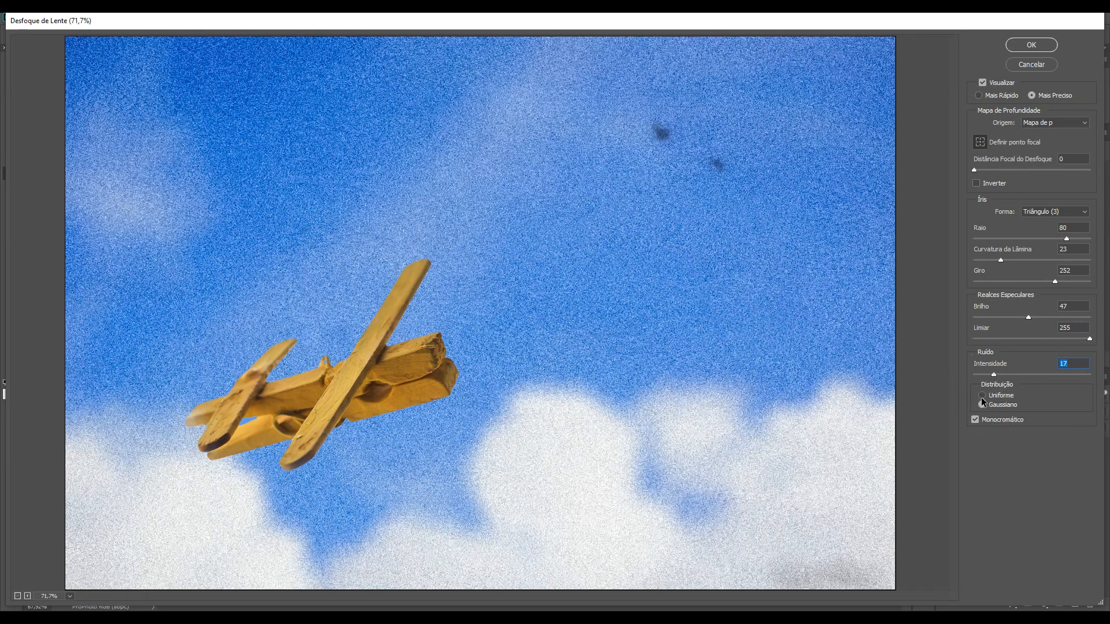
click(981, 396)
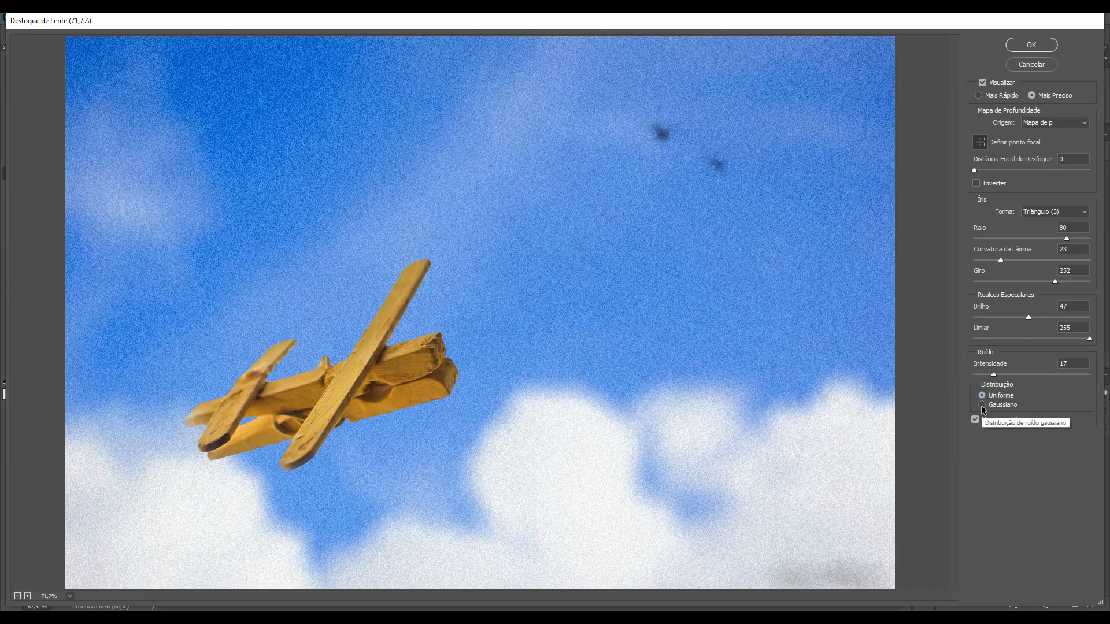
click(980, 404)
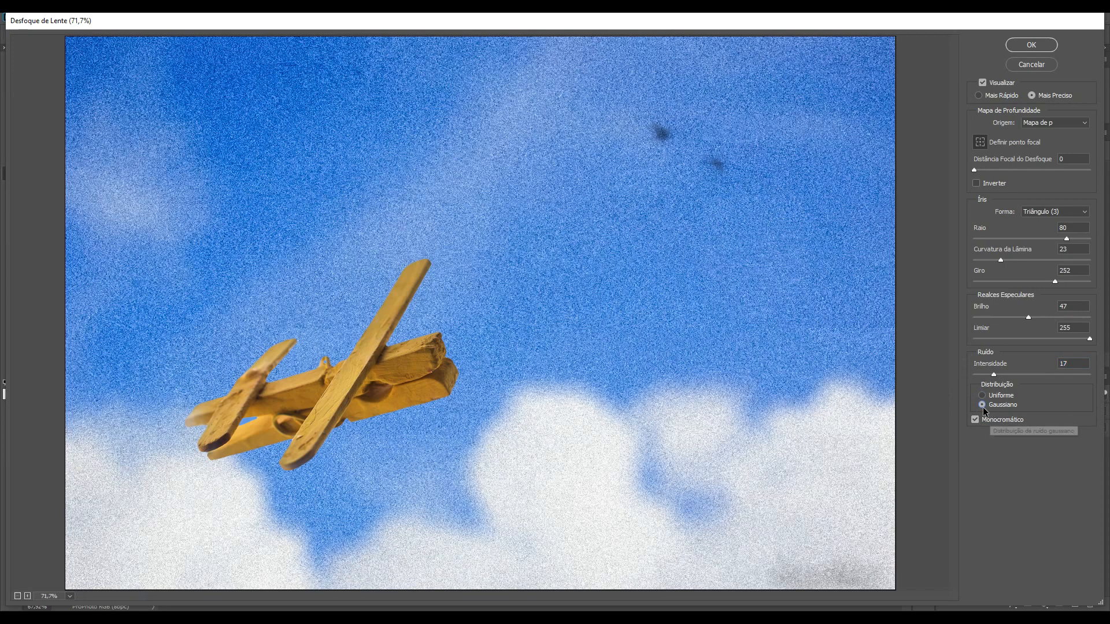
click(977, 420)
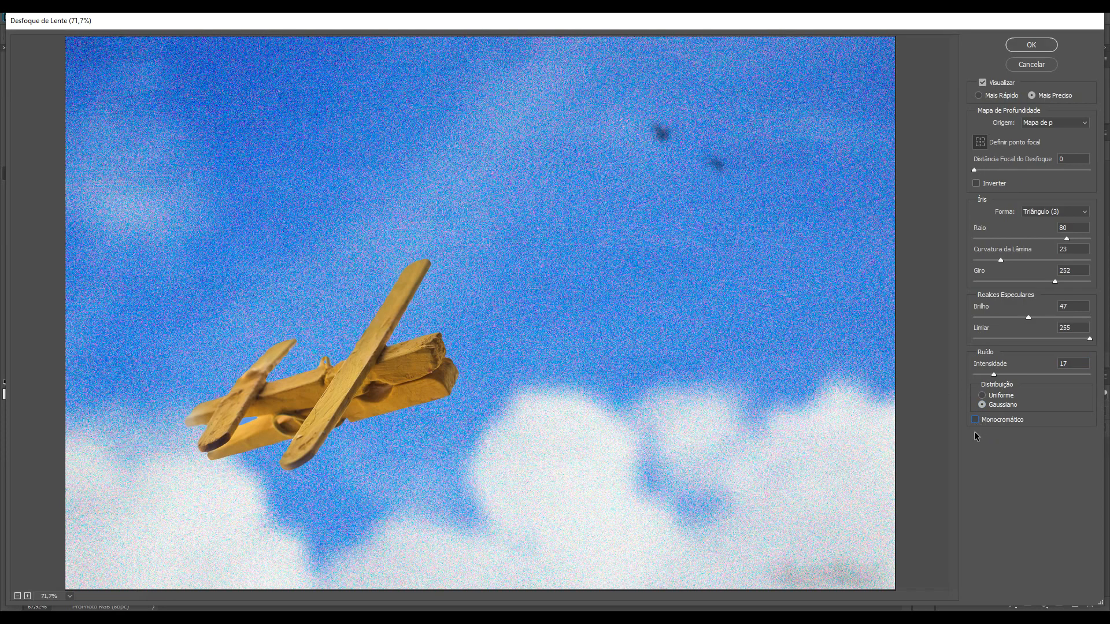
click(977, 421)
double_click(1072, 365)
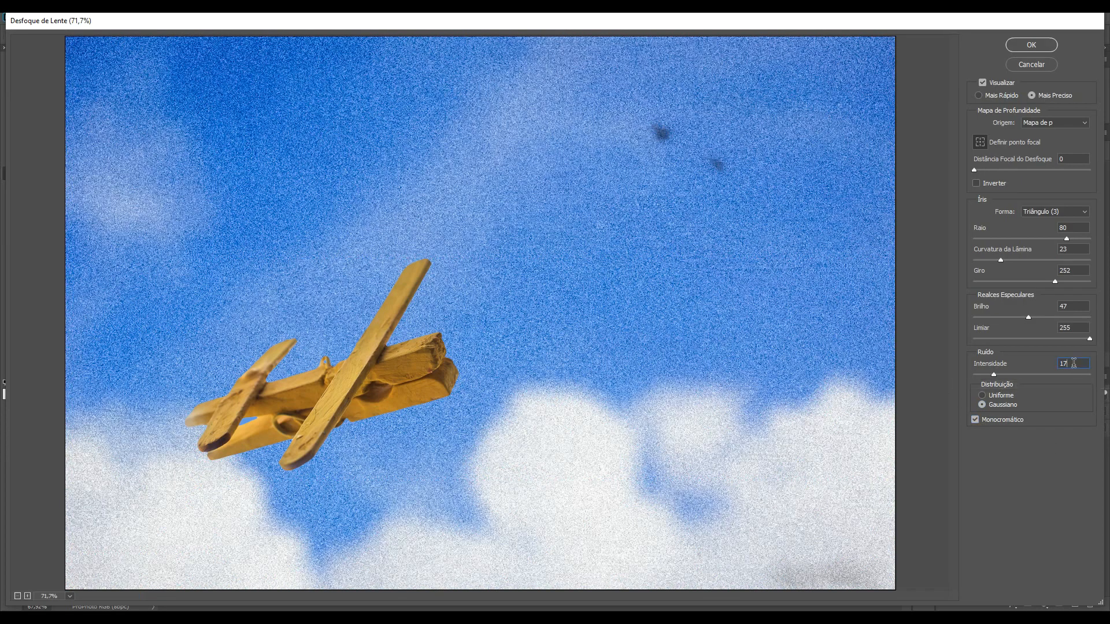
text(0)
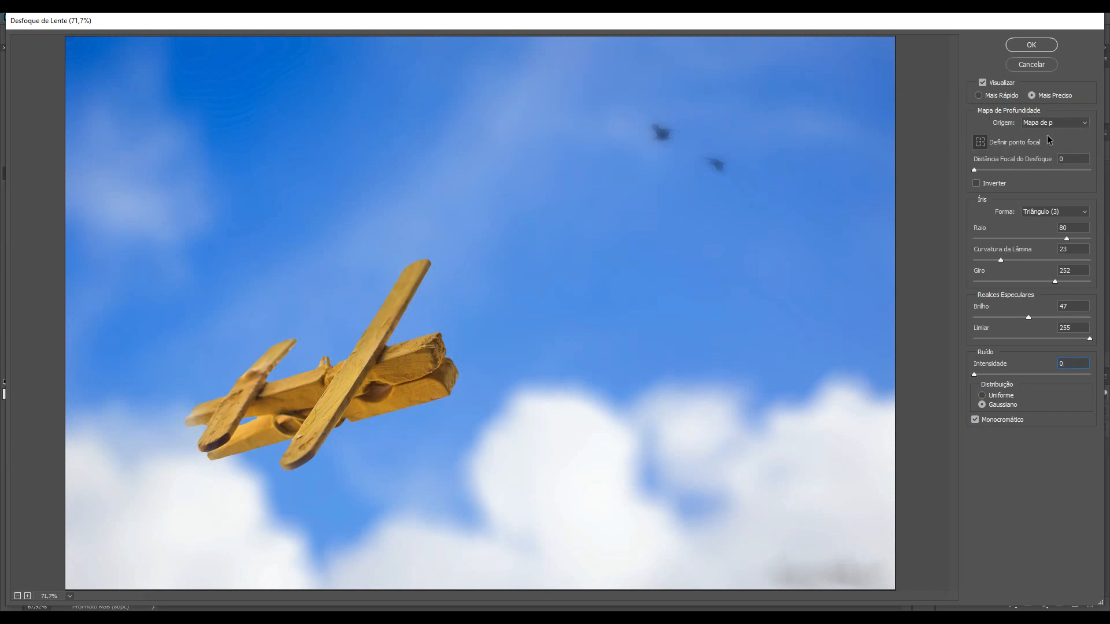
Step: Check the depth map source options and cancel the Lens Blur dialog
click(1066, 124)
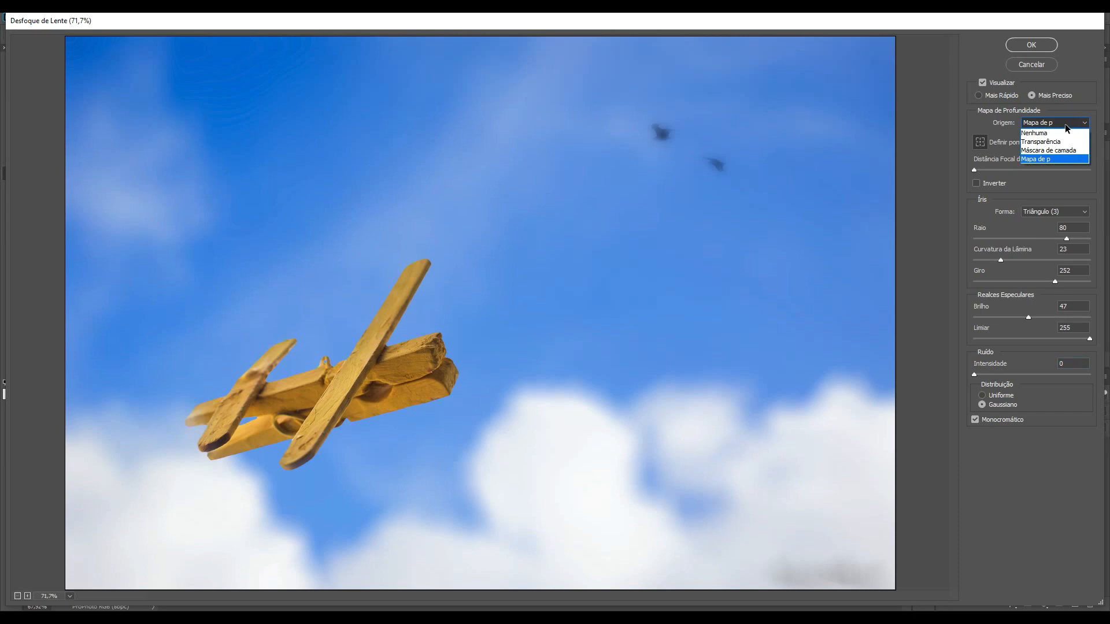
click(981, 117)
click(1031, 65)
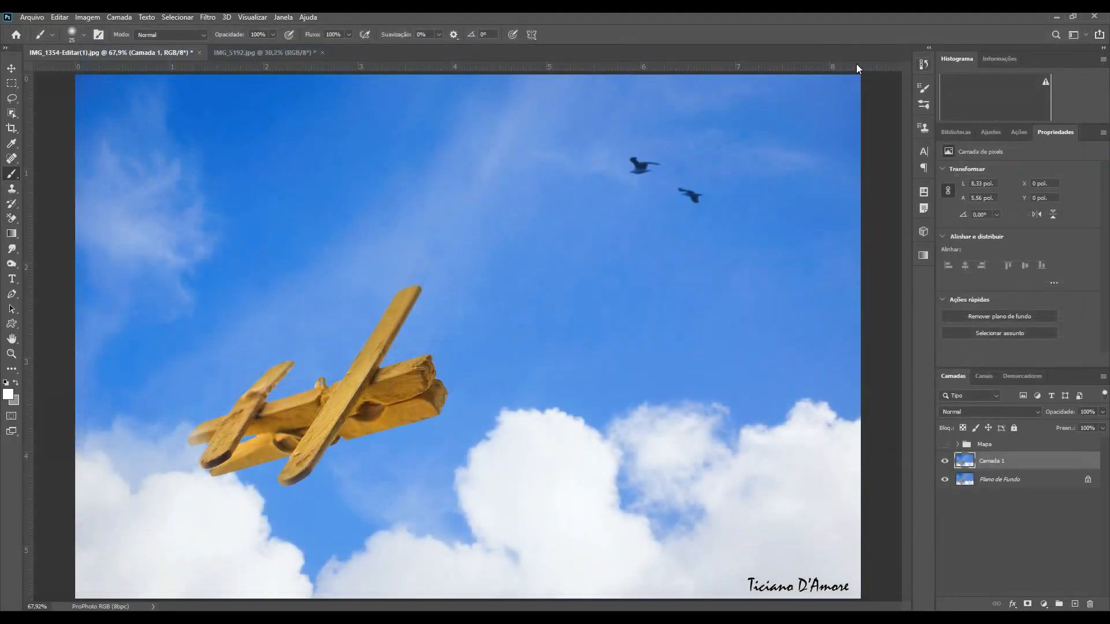
Step: Switch to the IMG_5192.jpg cat photo and duplicate its background layer
click(267, 52)
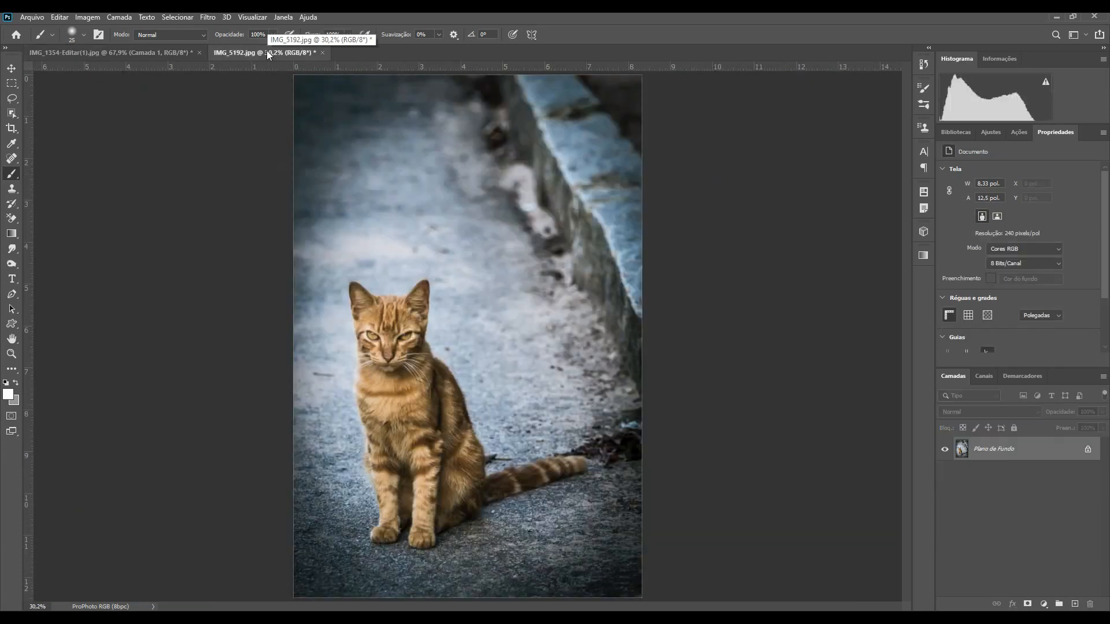
key(ctrl+j)
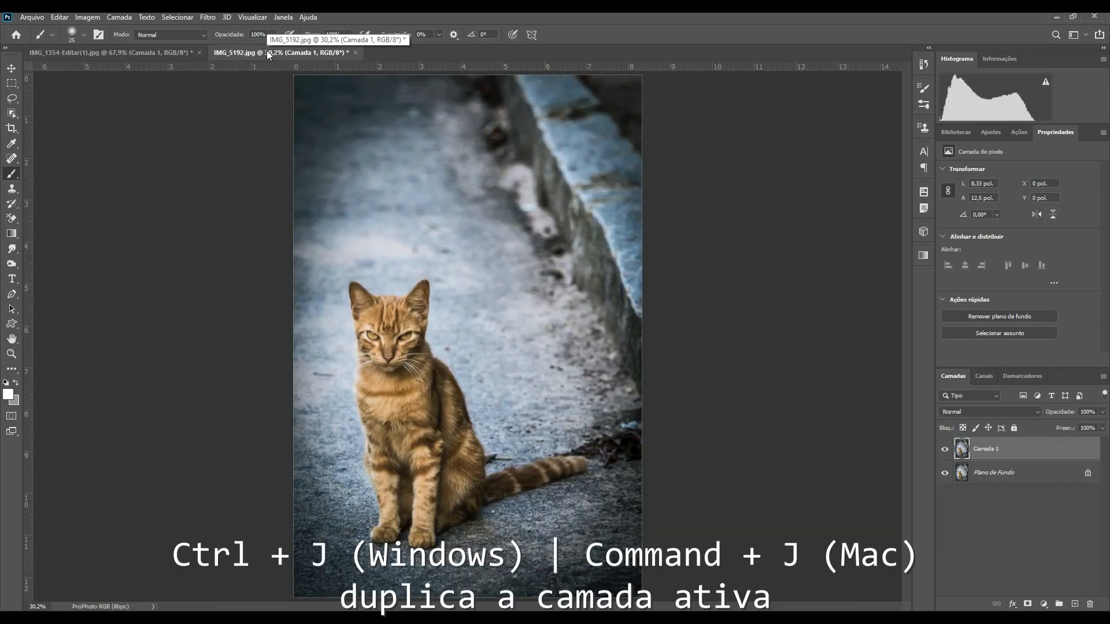
Step: Select the cat with the Object Selection tool and copy it onto a new layer
key(w)
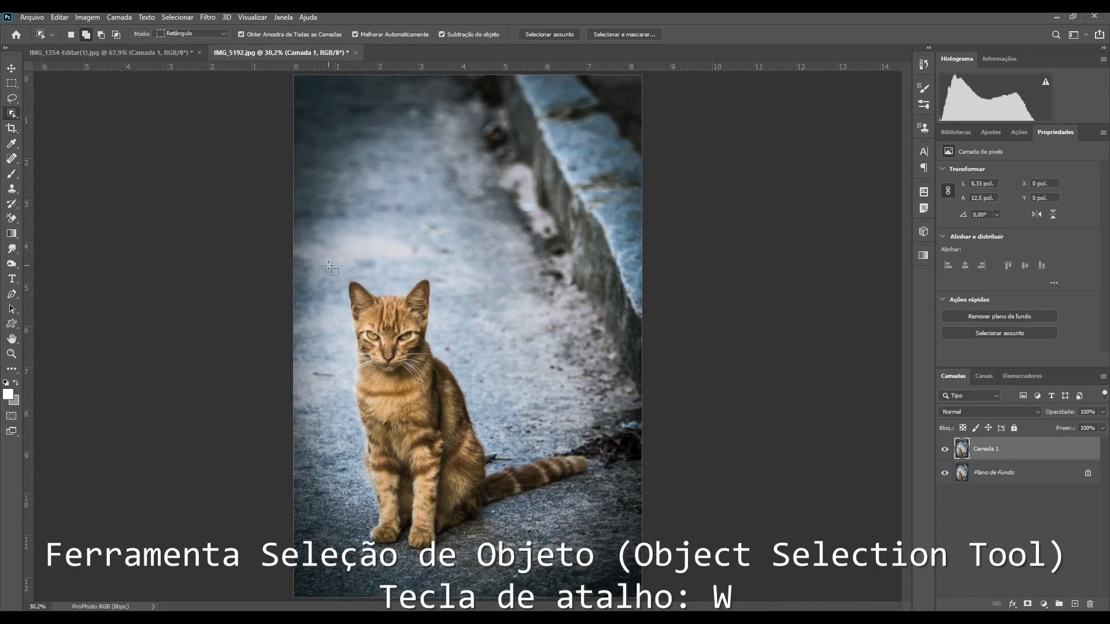
drag(328, 266, 540, 540)
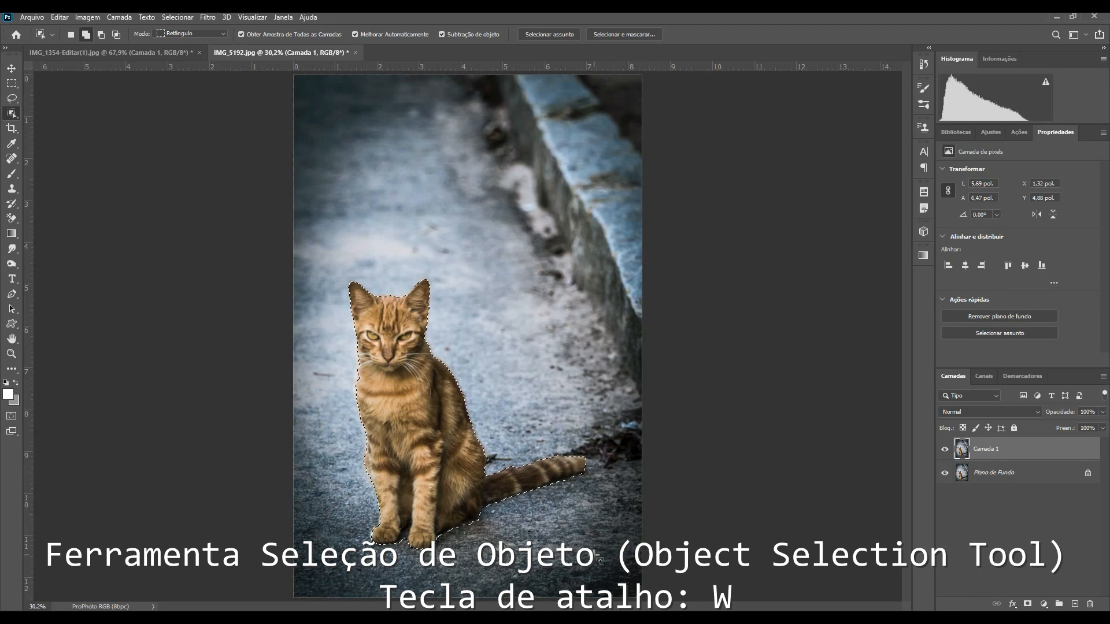
key(ctrl+j)
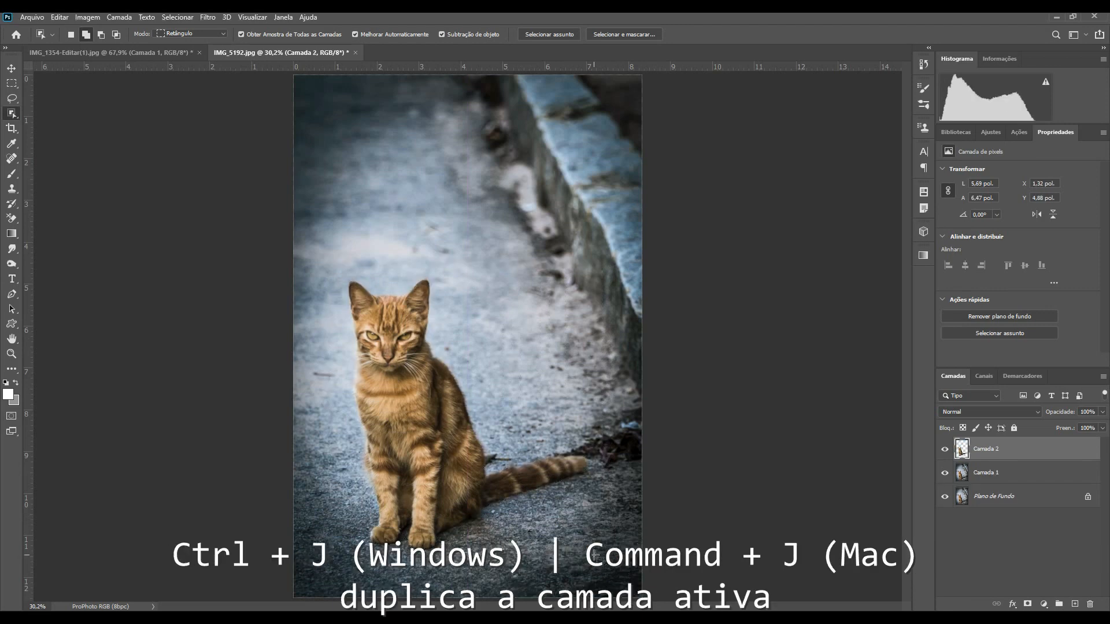
Step: Load the cat layer's pixels as a selection and reset the default foreground and background colors
ctrl+click(962, 451)
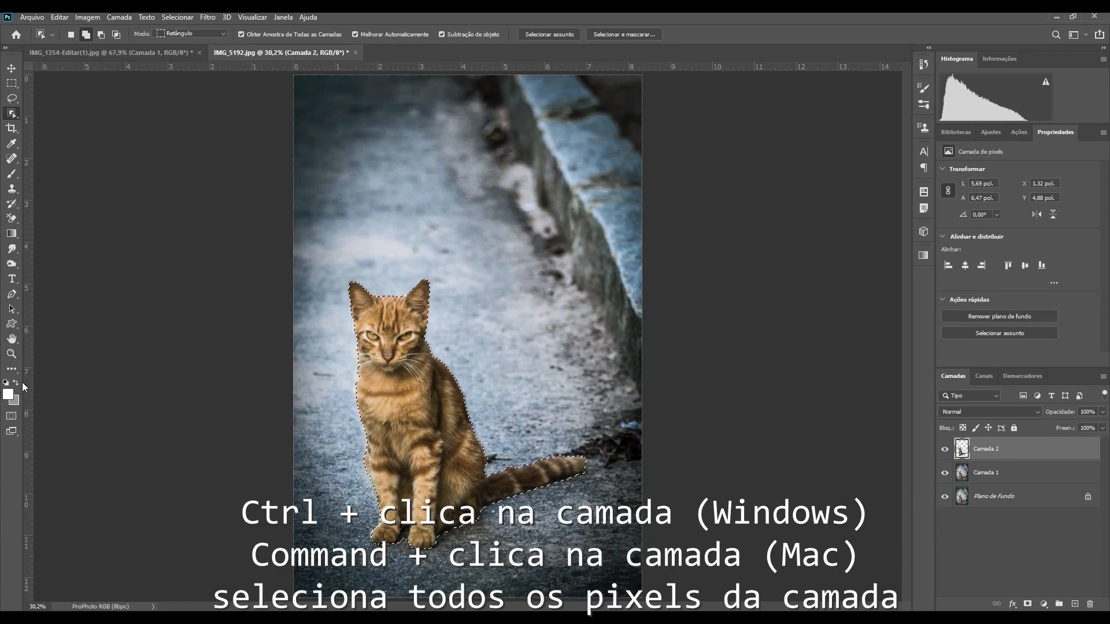
key(d)
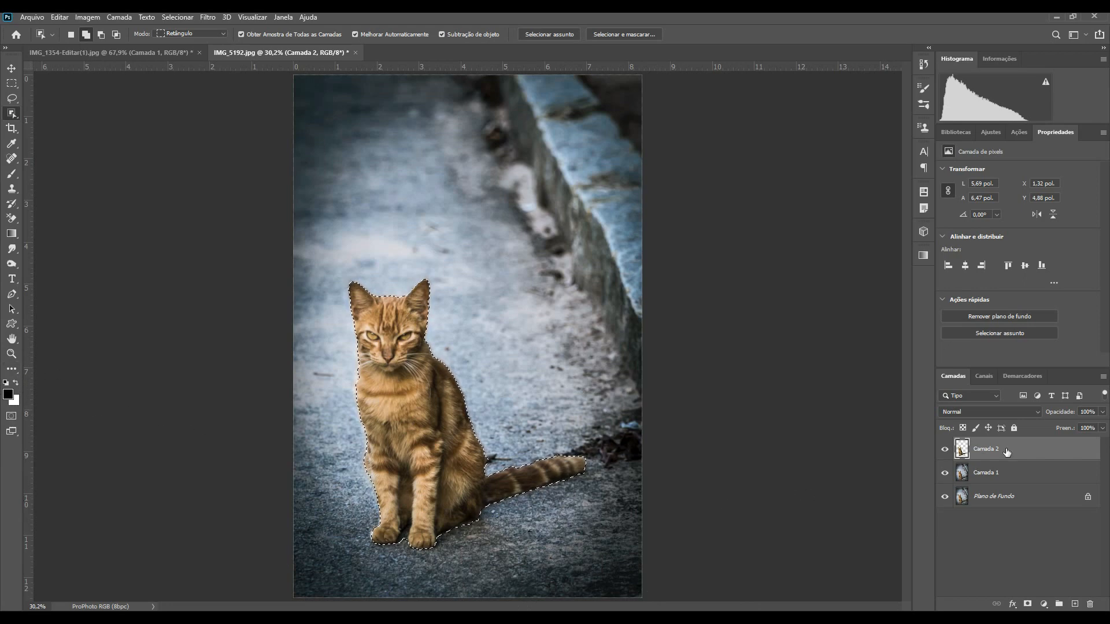
Step: Fill the cat selection on the copied cat layer with black and deselect it
key(alt+BackSpace)
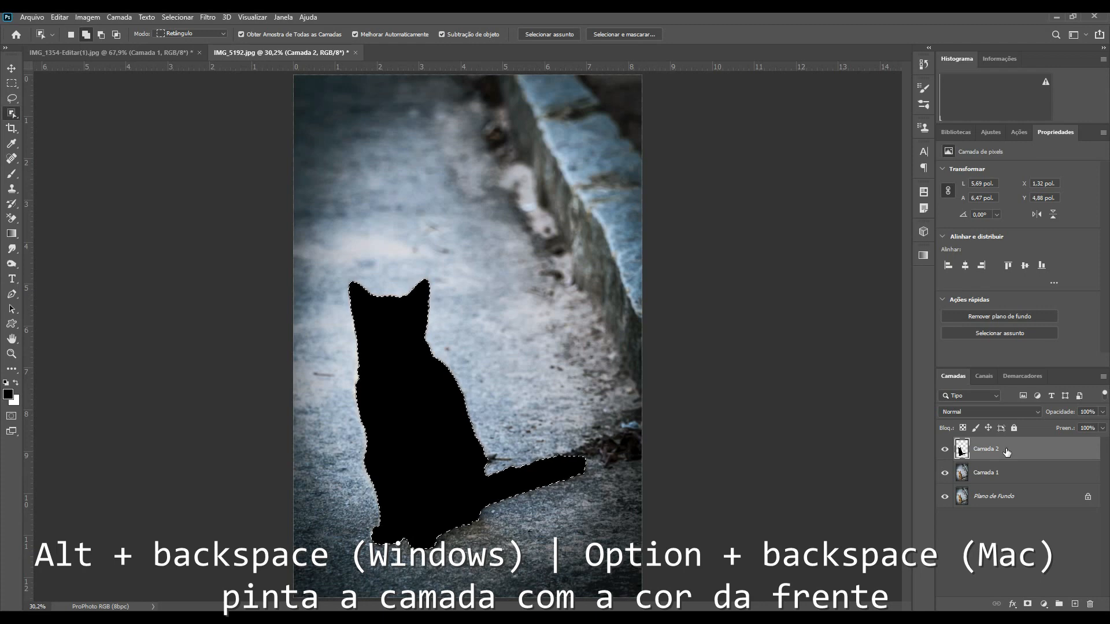
key(ctrl+d)
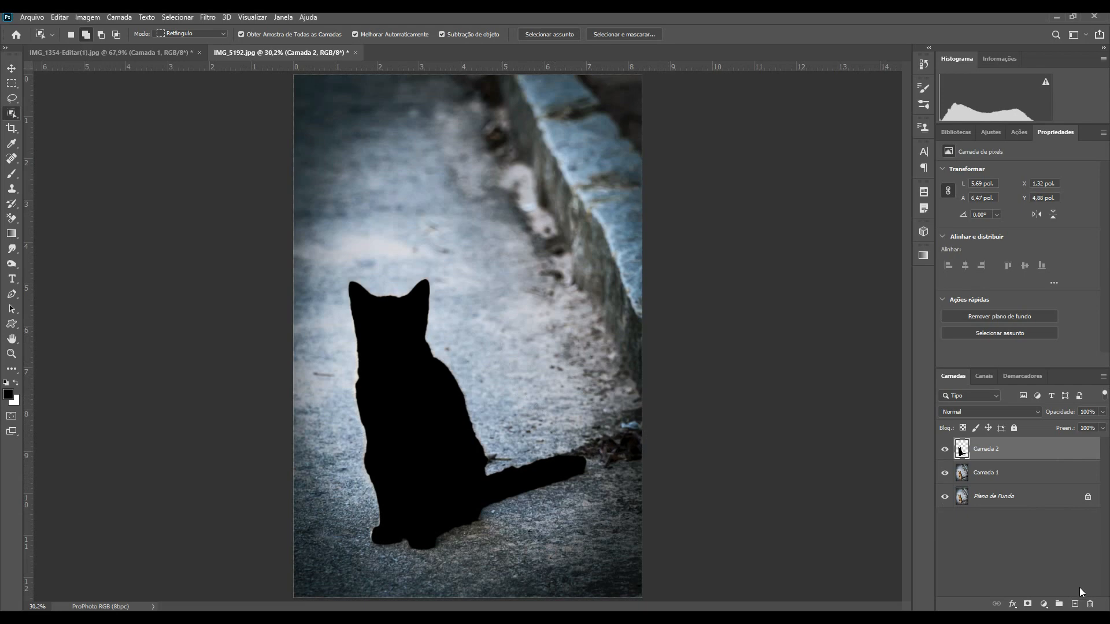
Step: Add a new layer and draw a default black-to-white gradient from the bottom up toward the top
click(1075, 604)
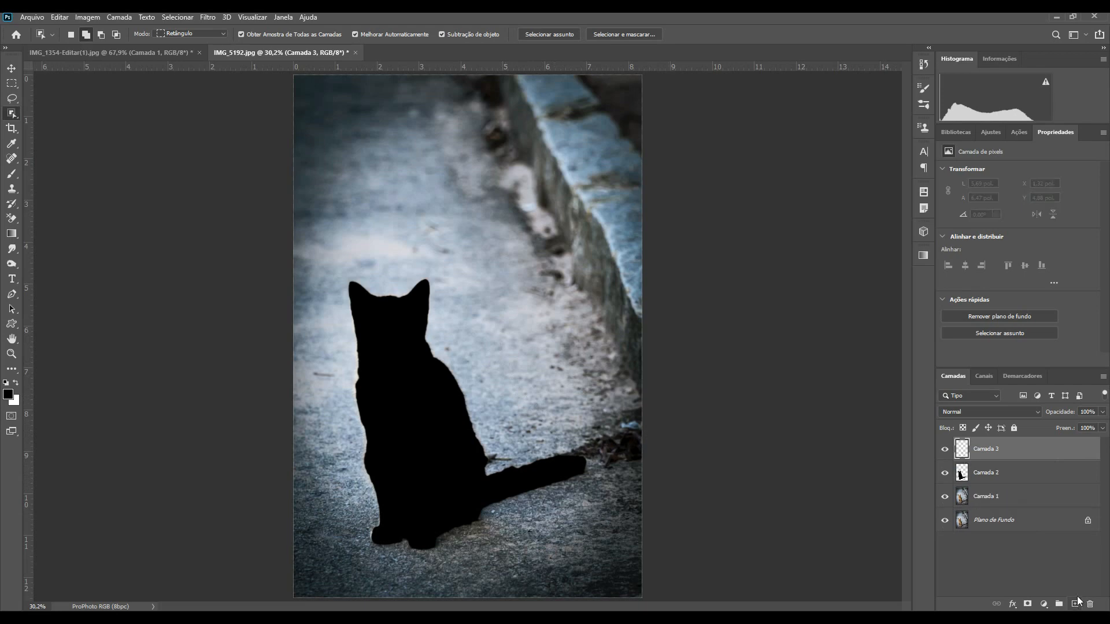
click(11, 236)
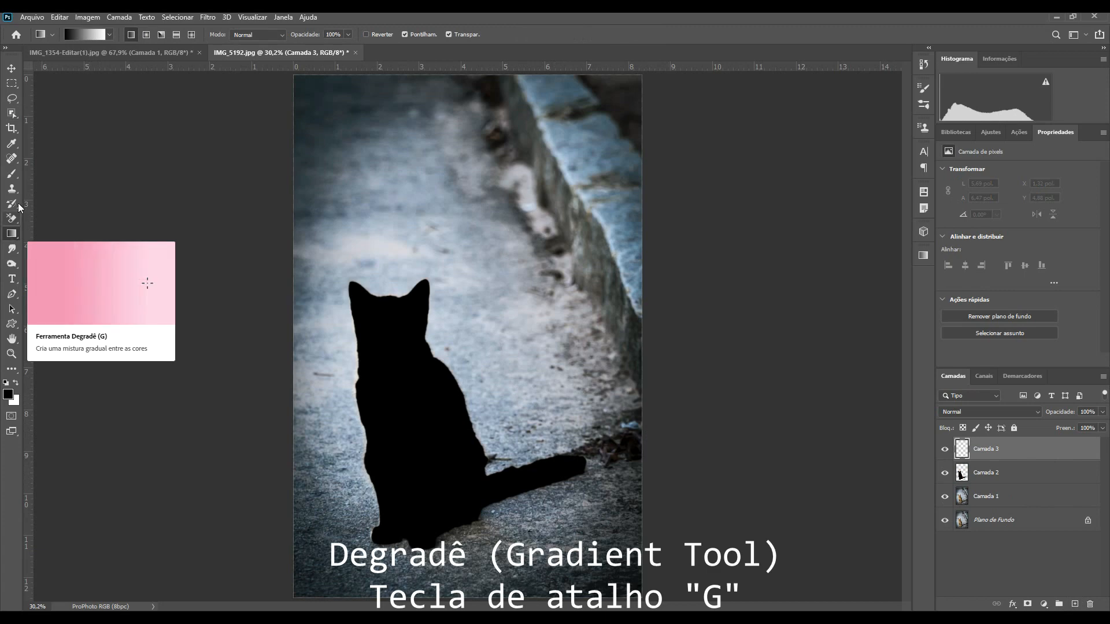
click(90, 36)
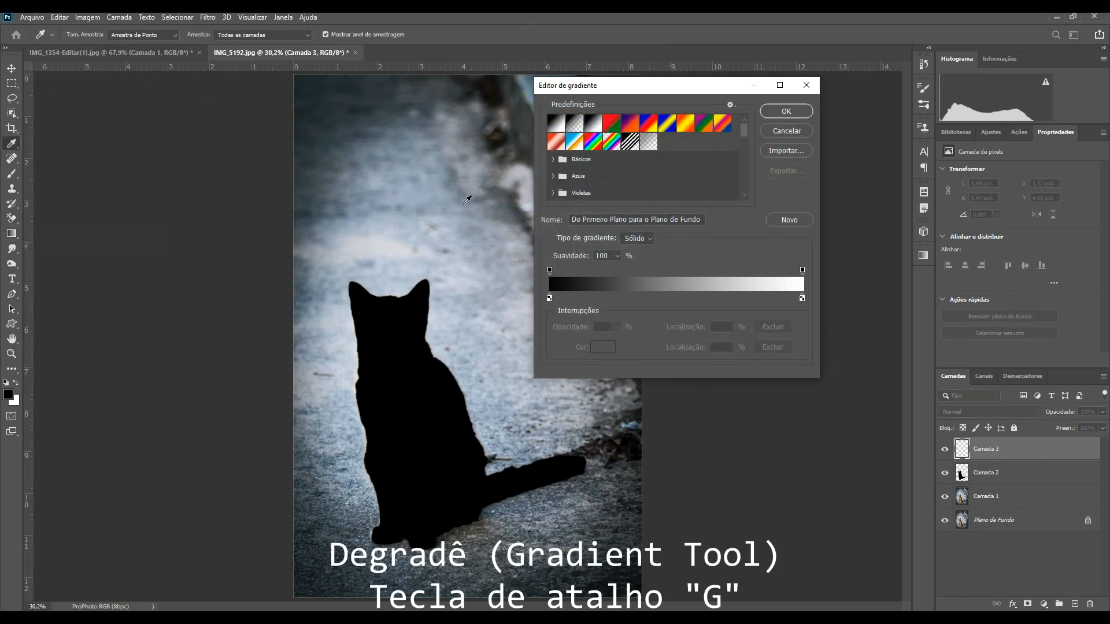
click(785, 112)
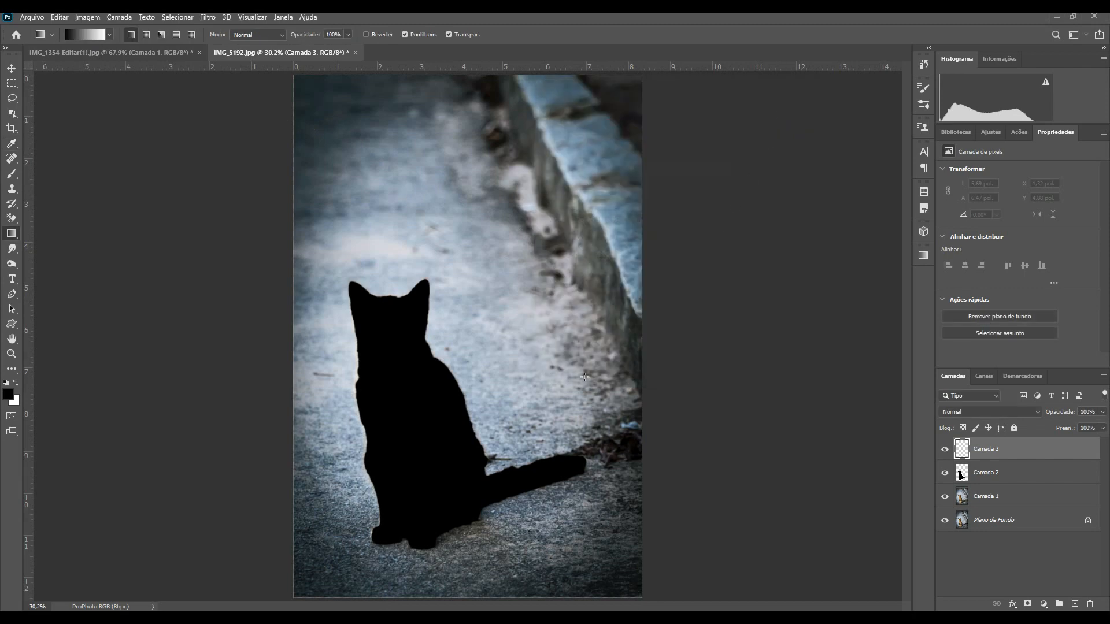
drag(452, 540, 453, 172)
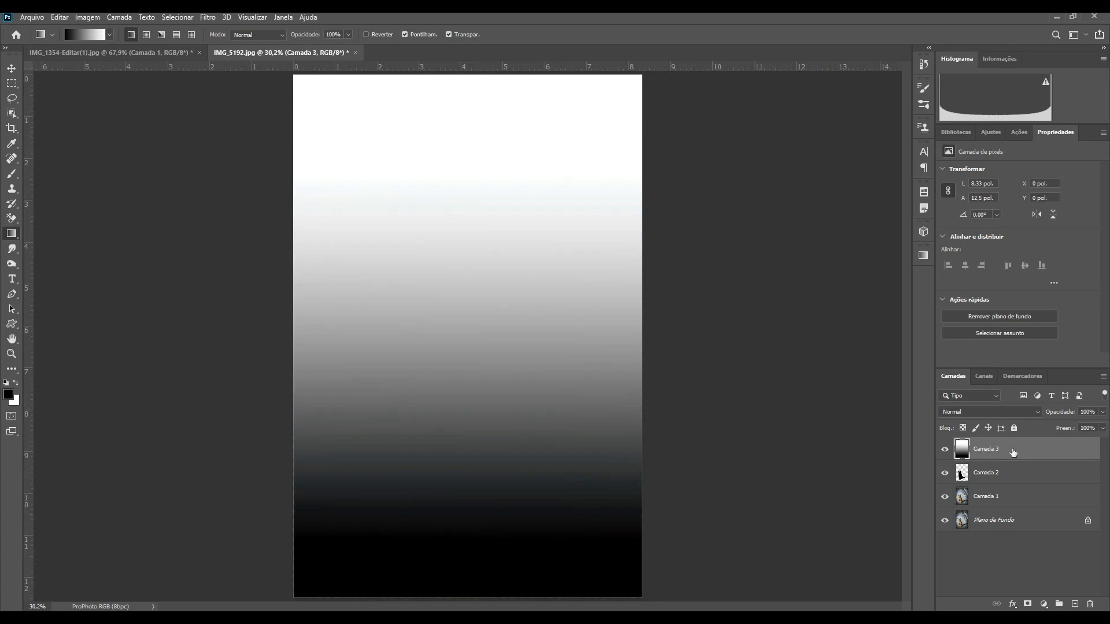
Step: Move the gradient layer below the cat silhouette and redraw the gradient starting slightly higher
key(ctrl+bracketleft)
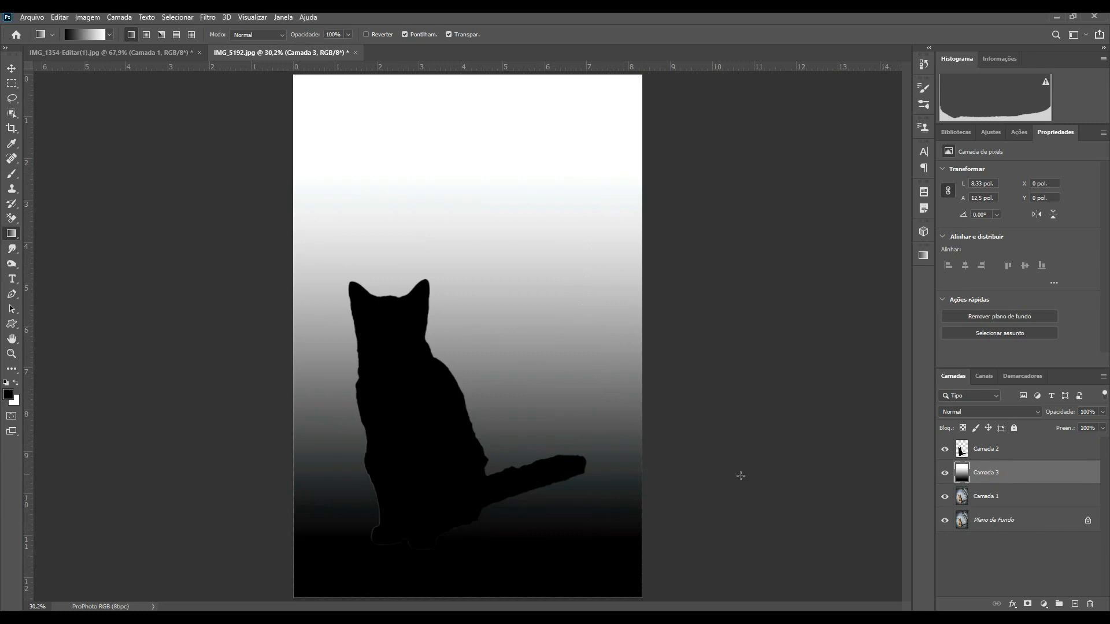
drag(445, 499, 457, 198)
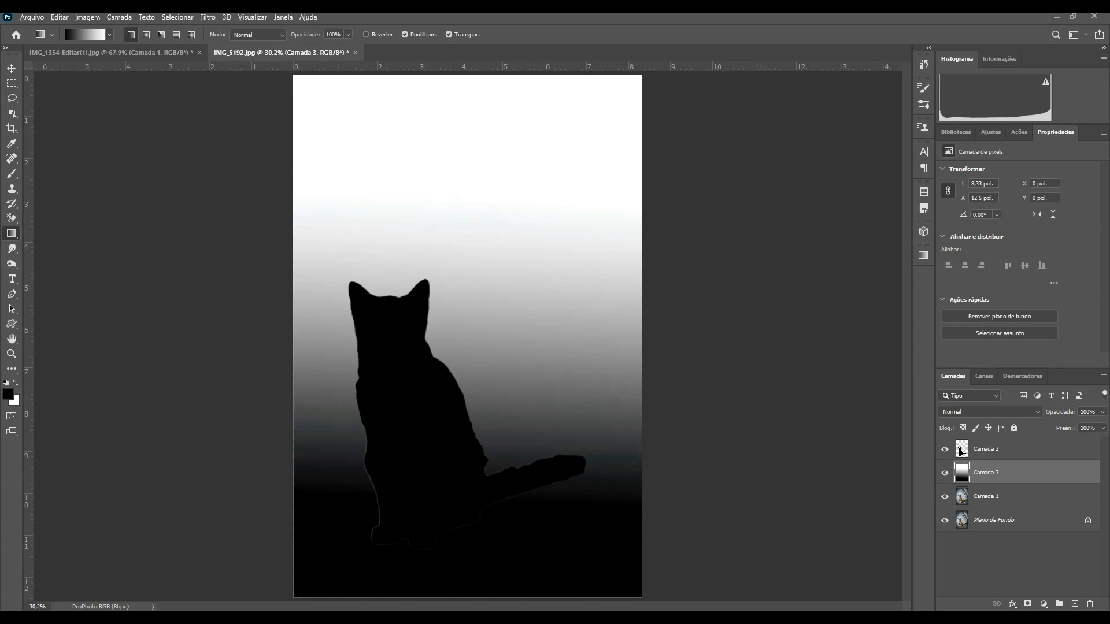
Step: Duplicate the Blue channel as a new channel named Mapa gato
click(976, 378)
click(1005, 466)
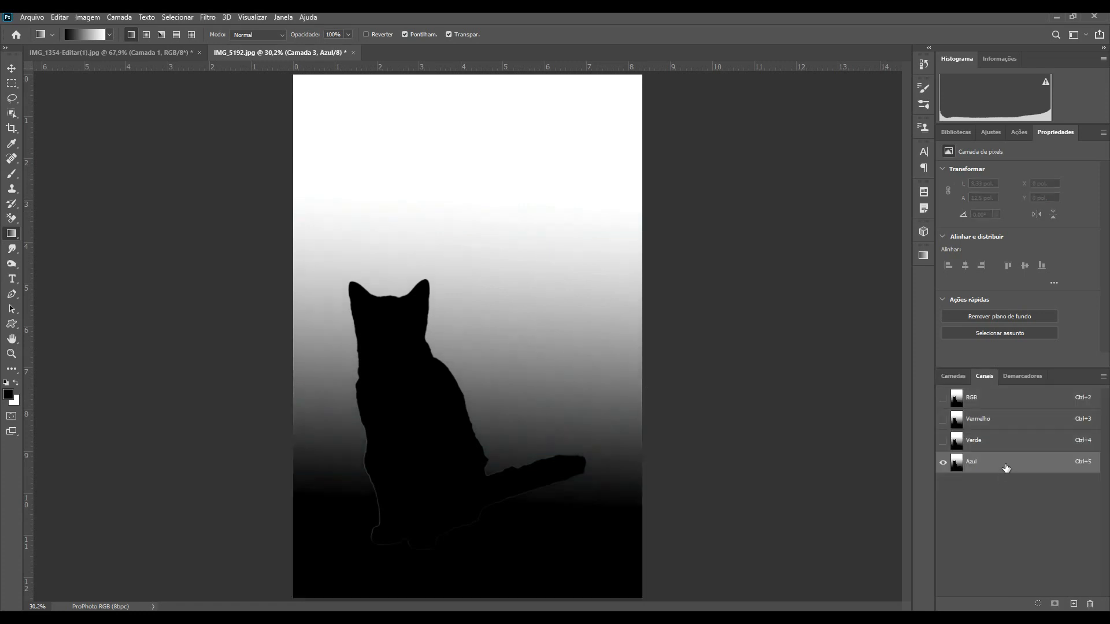
right_click(1006, 467)
click(1022, 471)
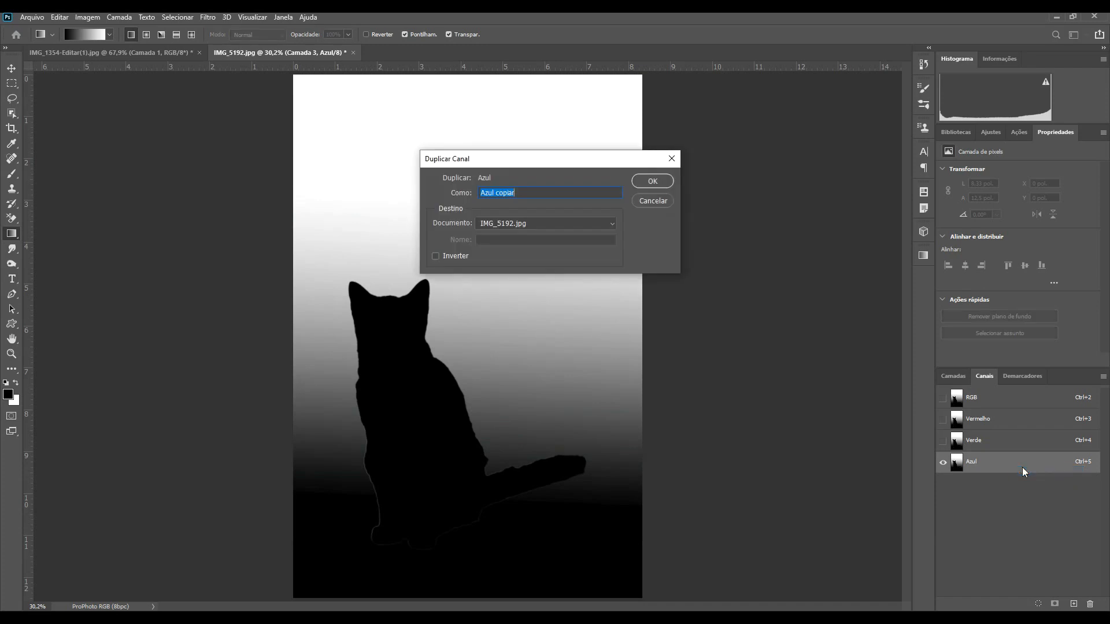
text(Mapa gato)
key(Return)
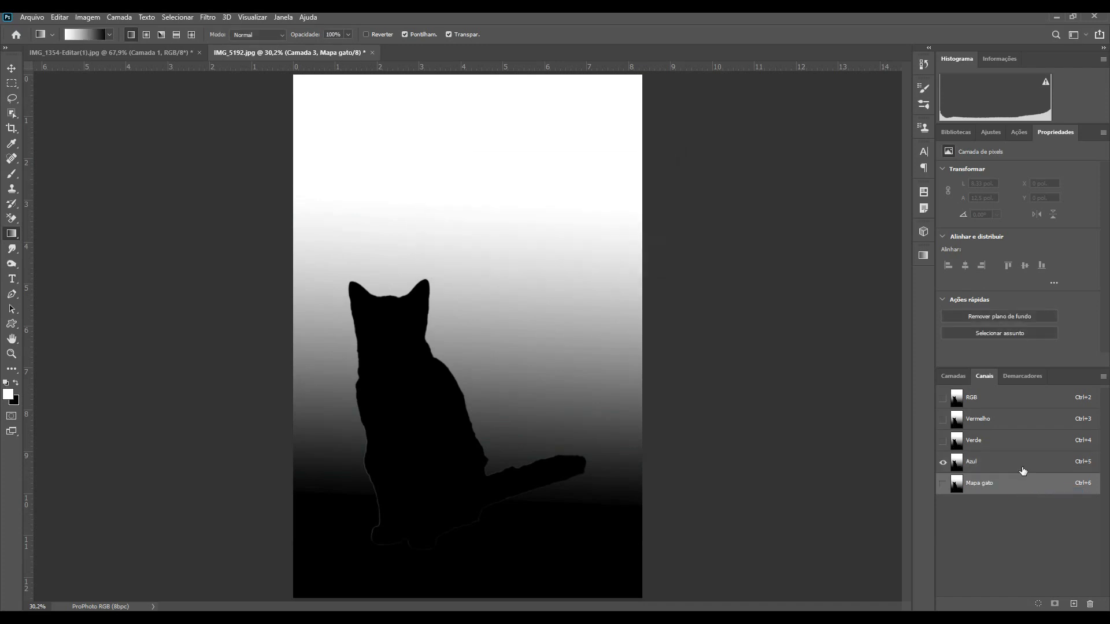
Step: Return to the layers, group the cat silhouette and gradient layers, and rename the group Mapa
key(ctrl+2)
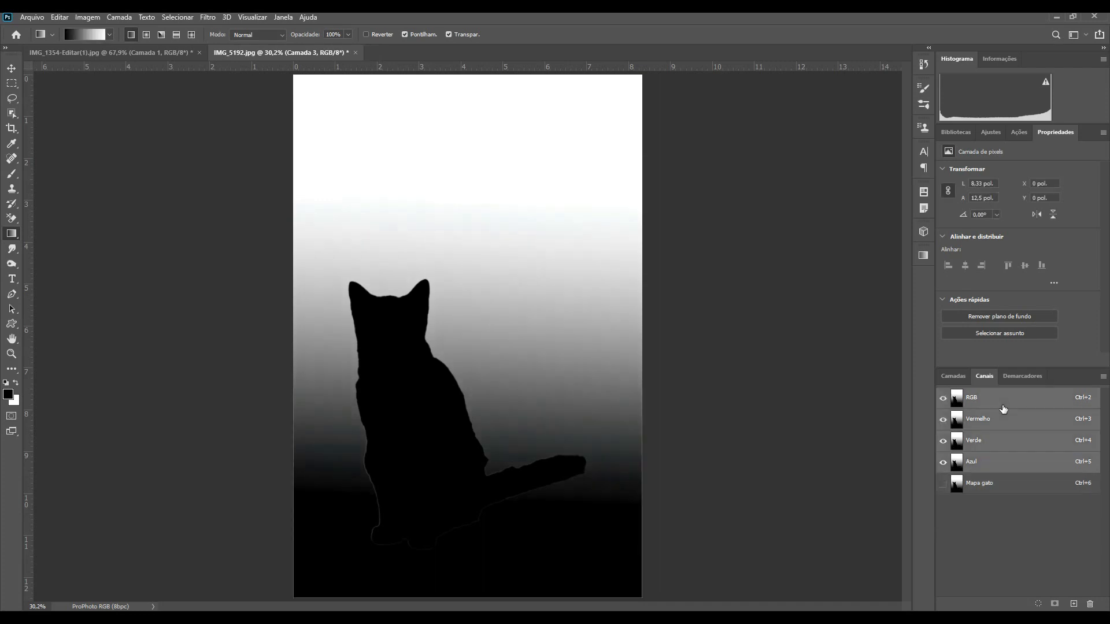
click(960, 378)
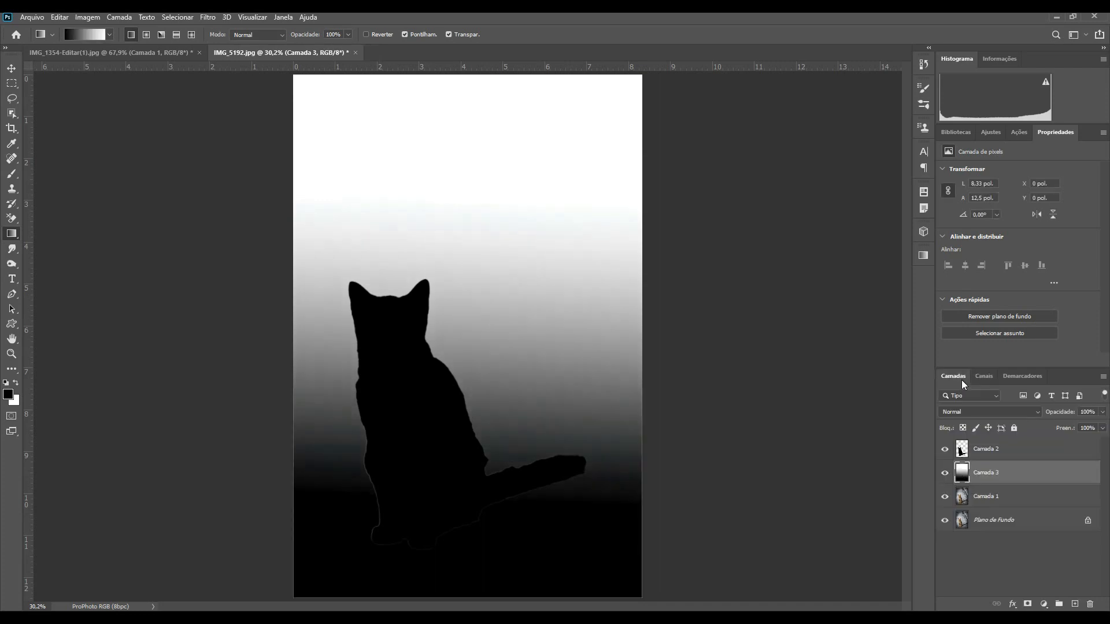
ctrl+click(1020, 457)
key(ctrl+g)
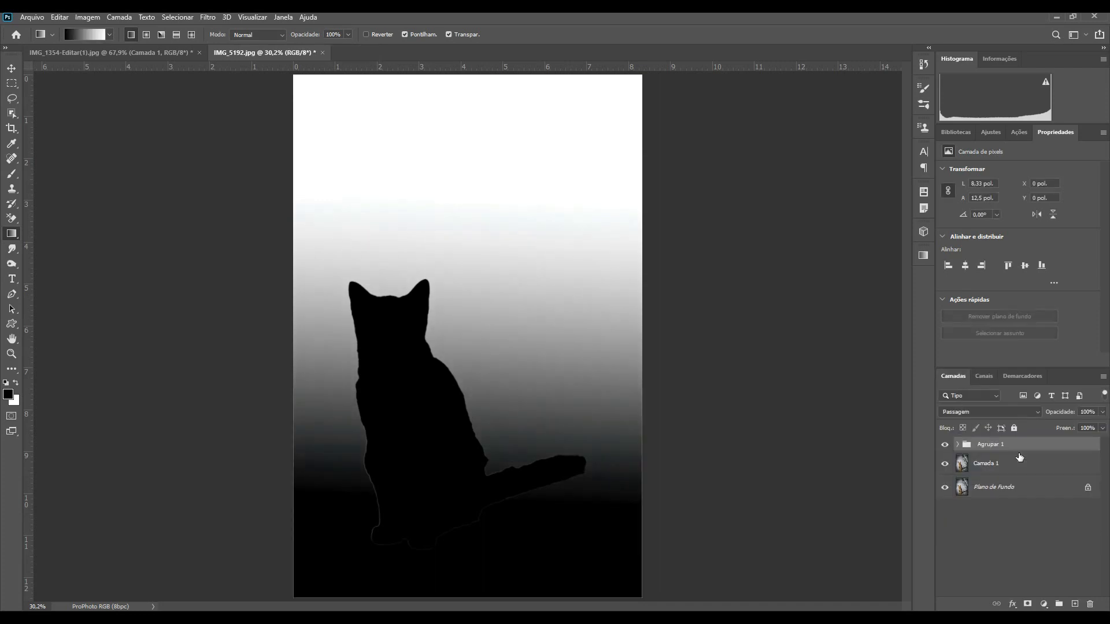
double_click(996, 444)
text(Mapa)
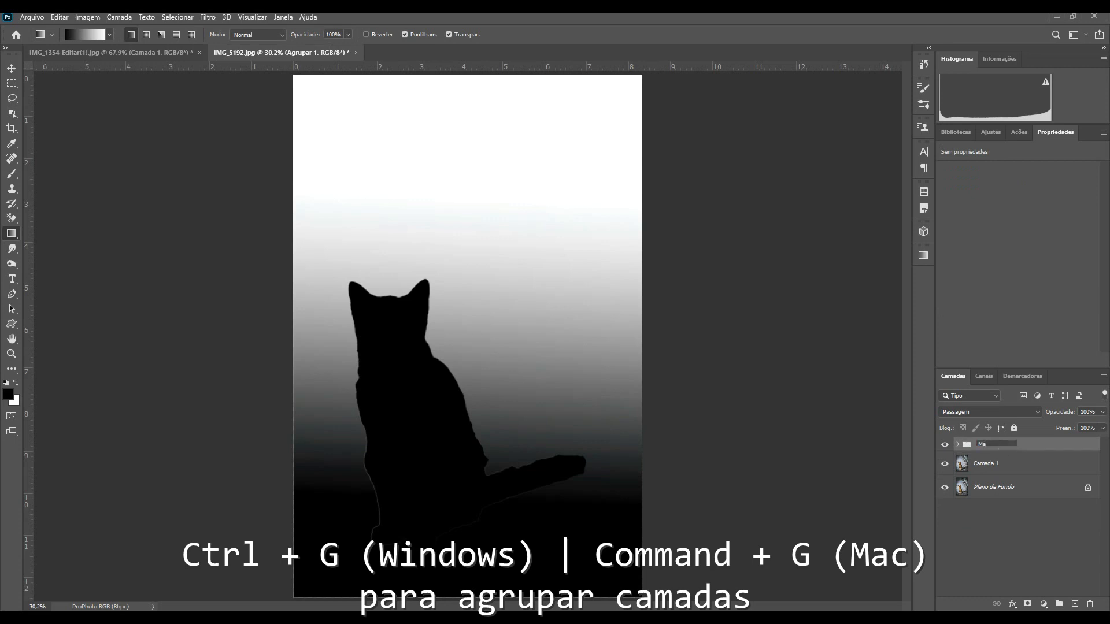
key(Return)
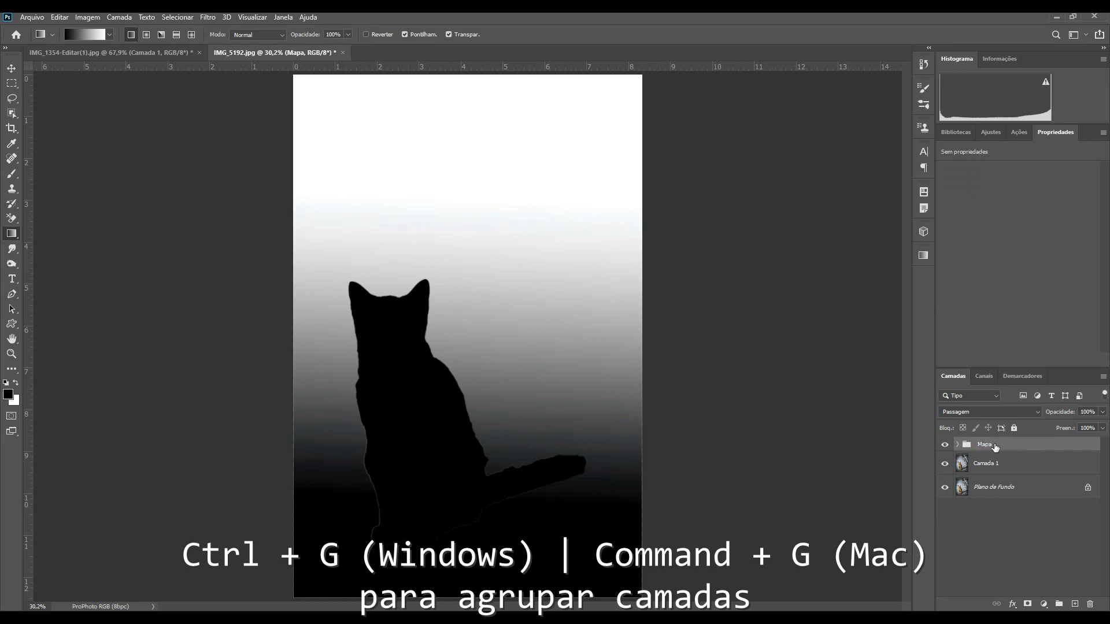
Step: Hide the Mapa group and open Lens Blur on the Camada 1 photo layer
click(945, 445)
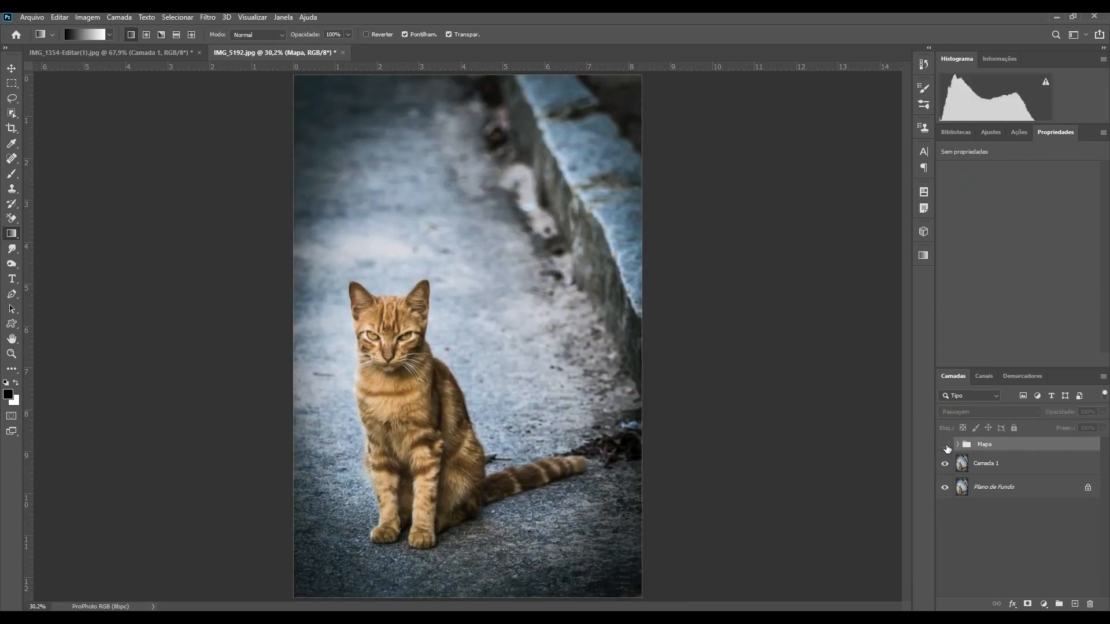
click(986, 464)
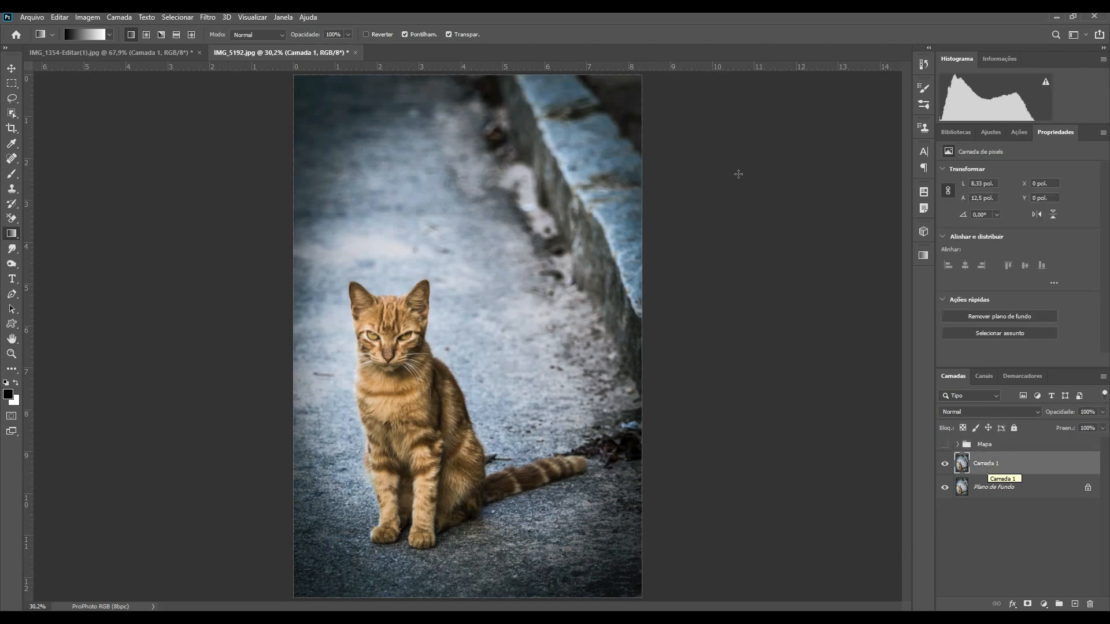
click(209, 19)
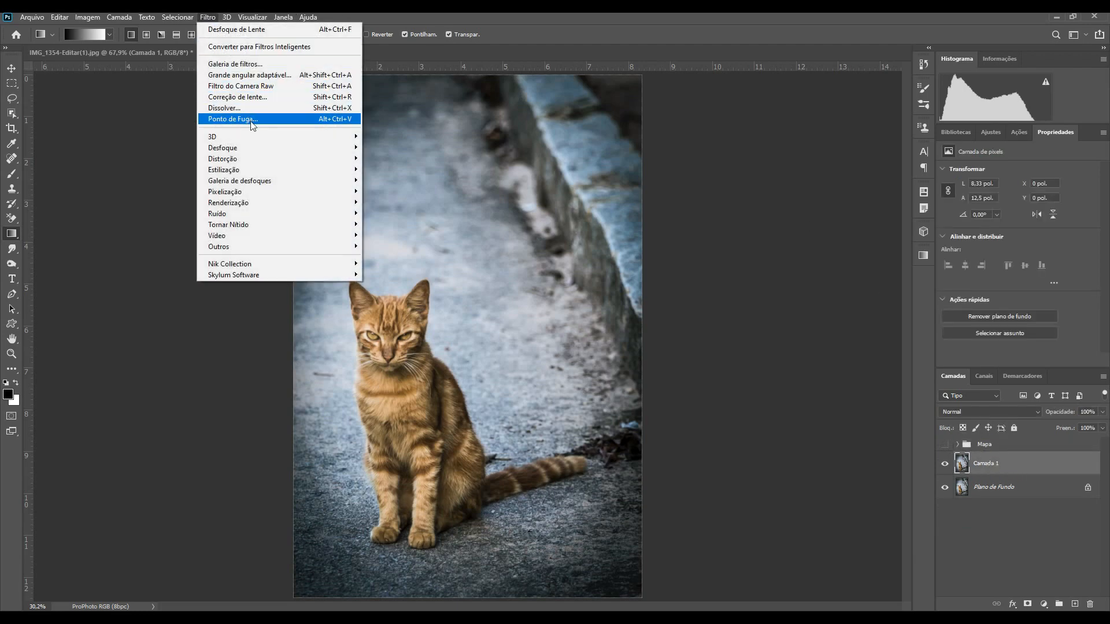
mouse_move(277, 152)
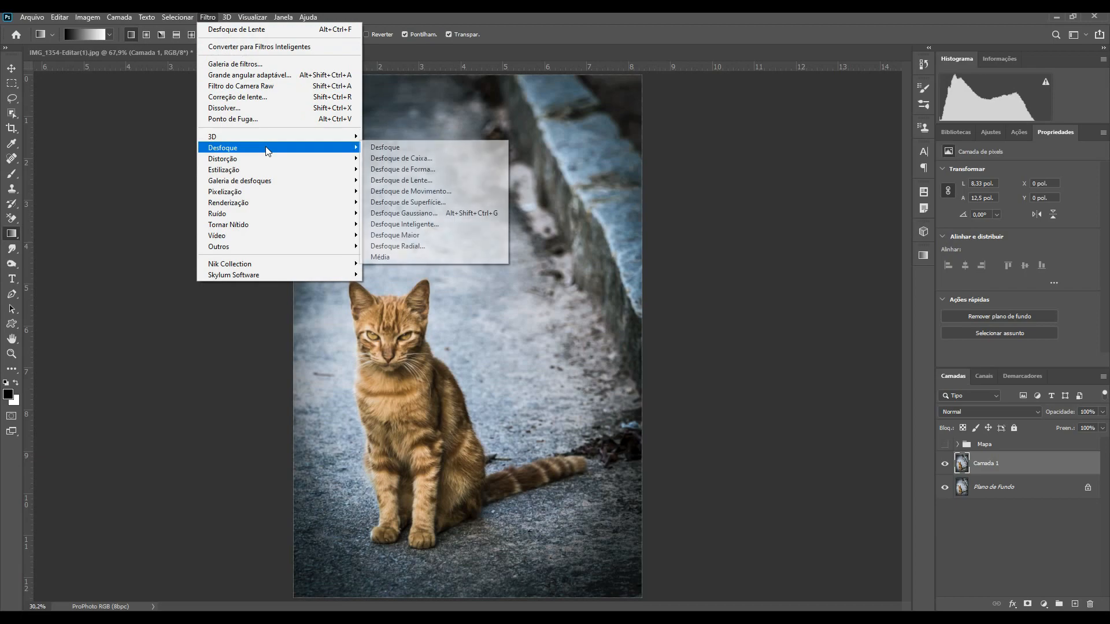
click(435, 181)
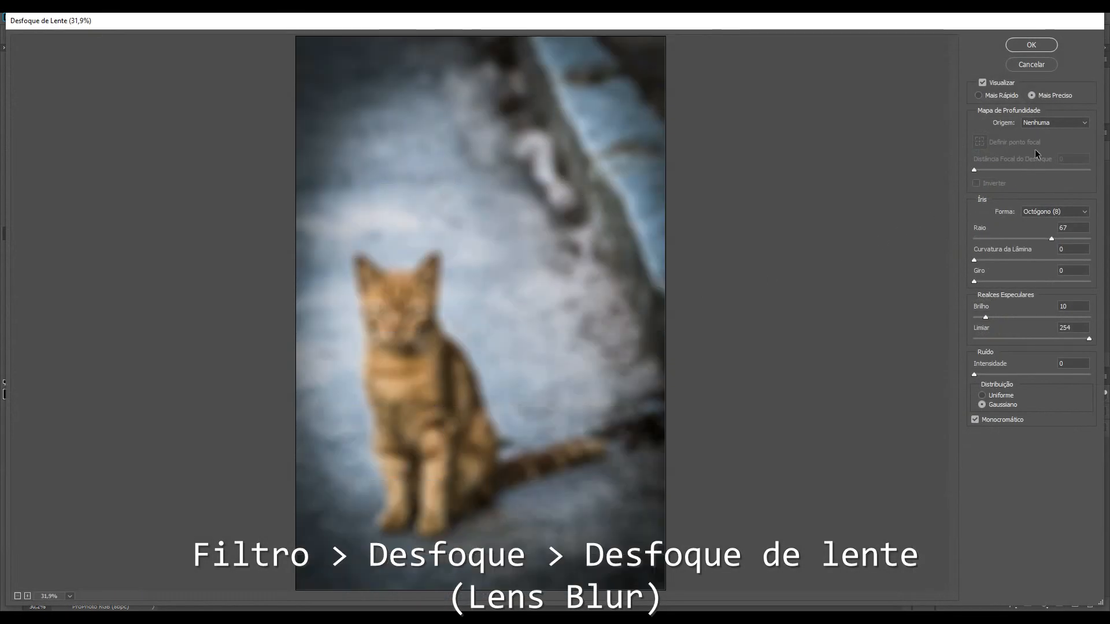
Step: Set the depth map source to Mapa gato and toggle the preview to compare before and after
click(1062, 123)
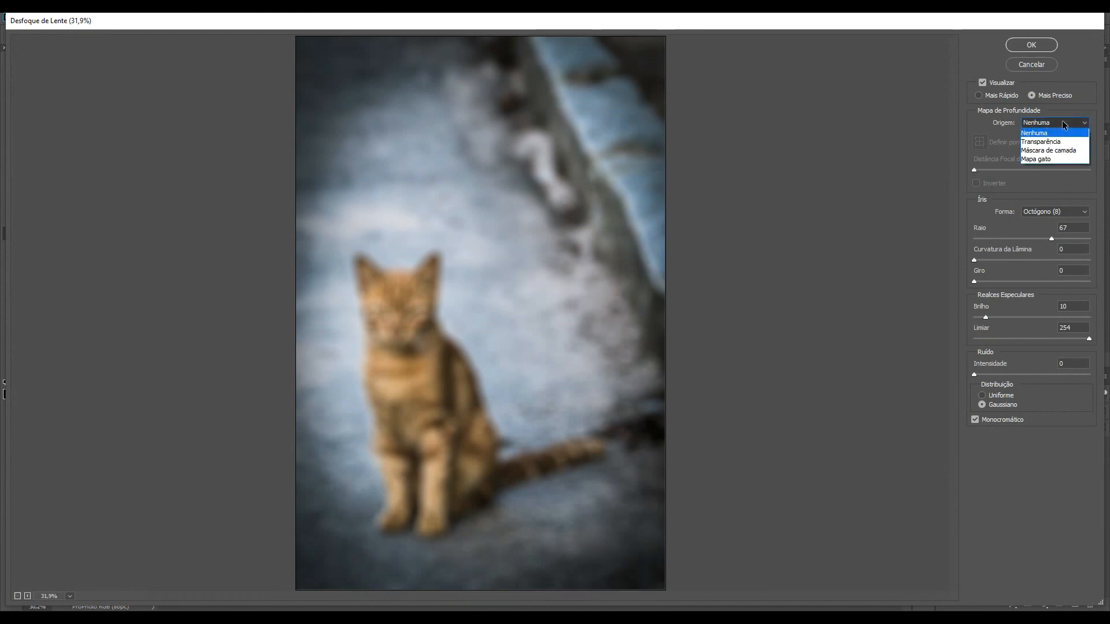
click(1045, 157)
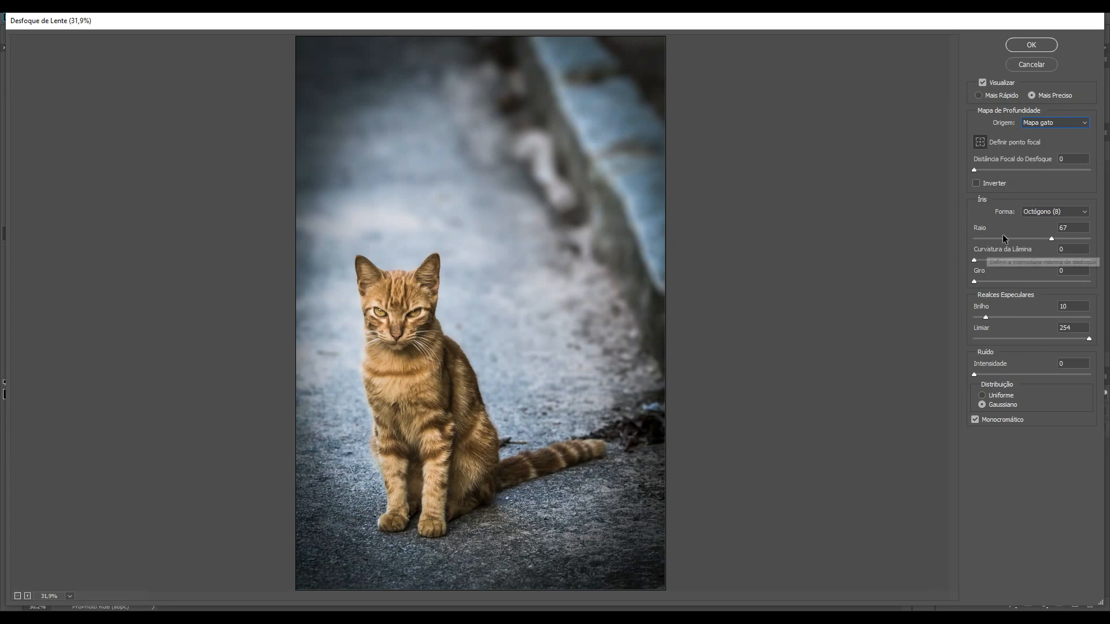
click(982, 84)
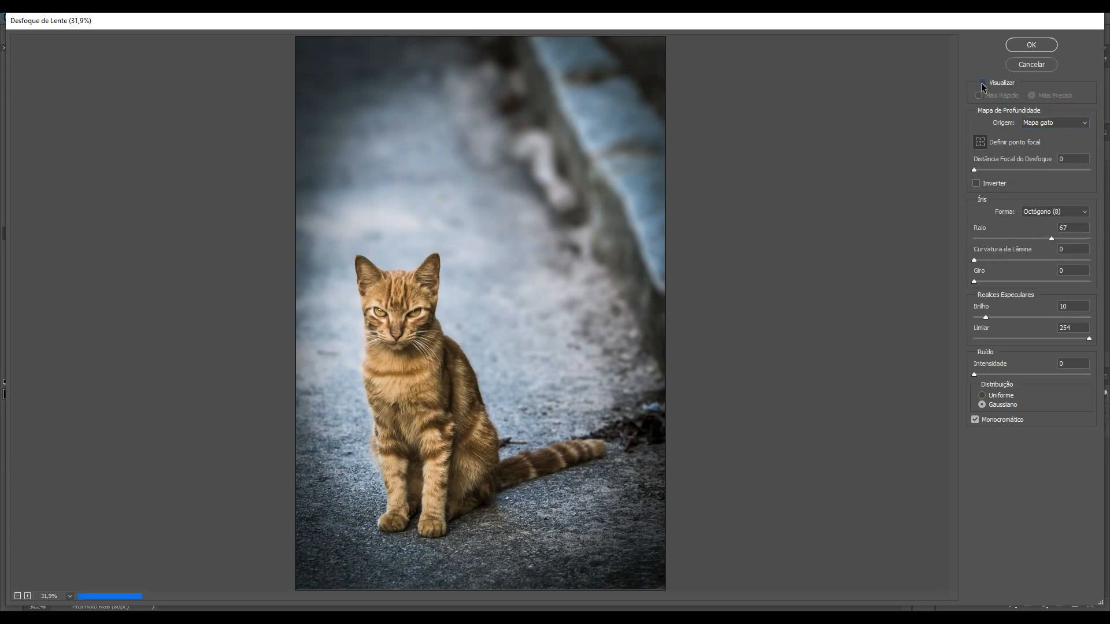
click(983, 83)
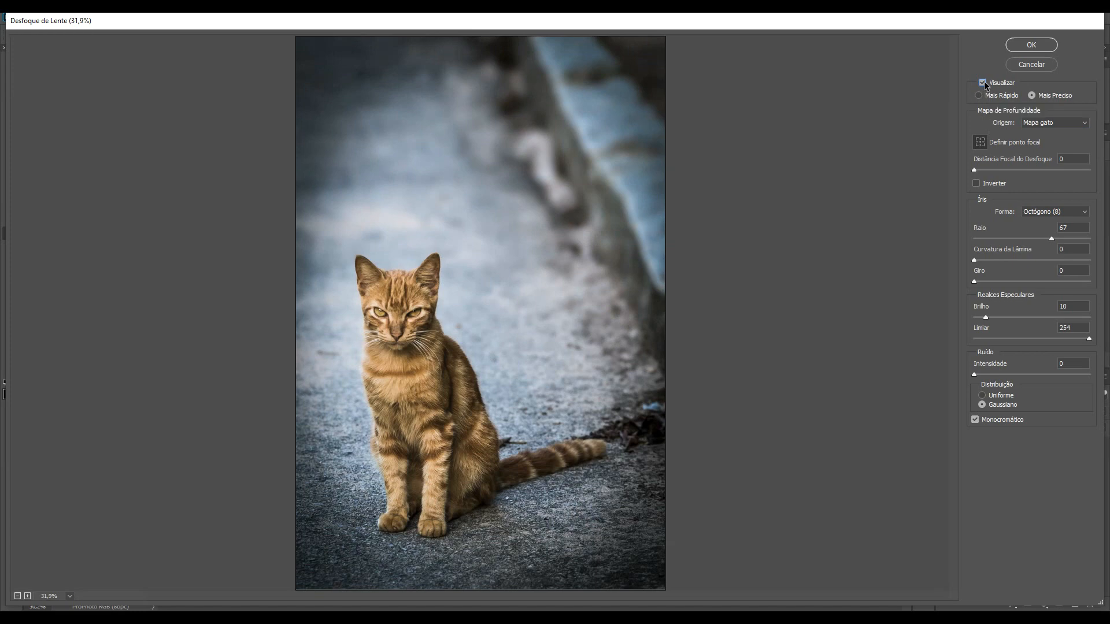
click(982, 83)
click(982, 83)
Step: Raise the iris radius to 87, compare the preview again, and apply the Lens Blur
click(1073, 239)
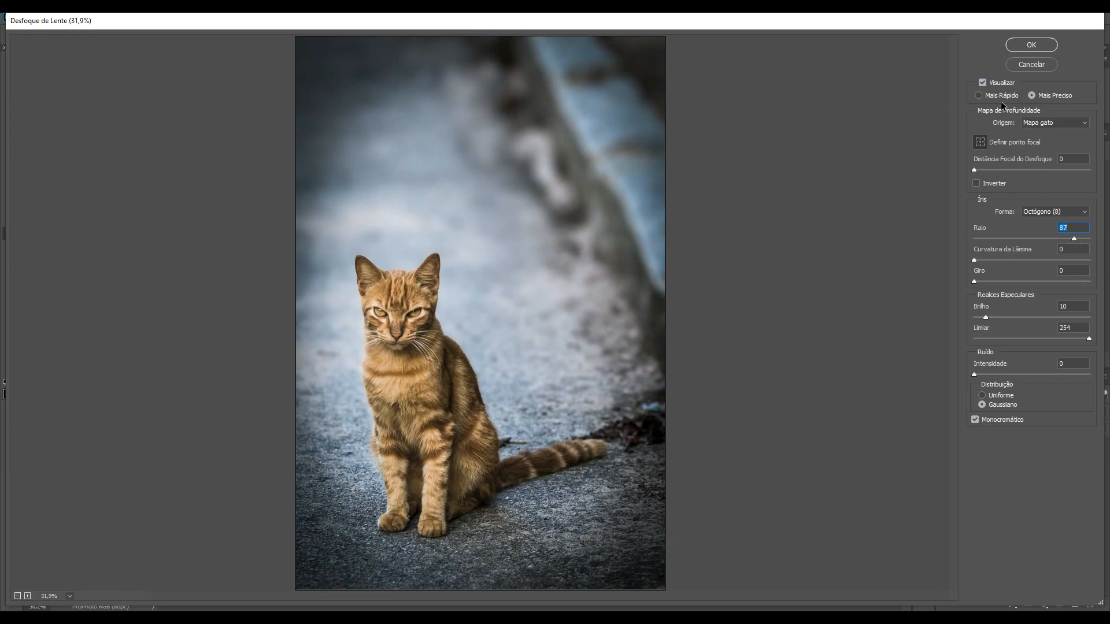
click(982, 83)
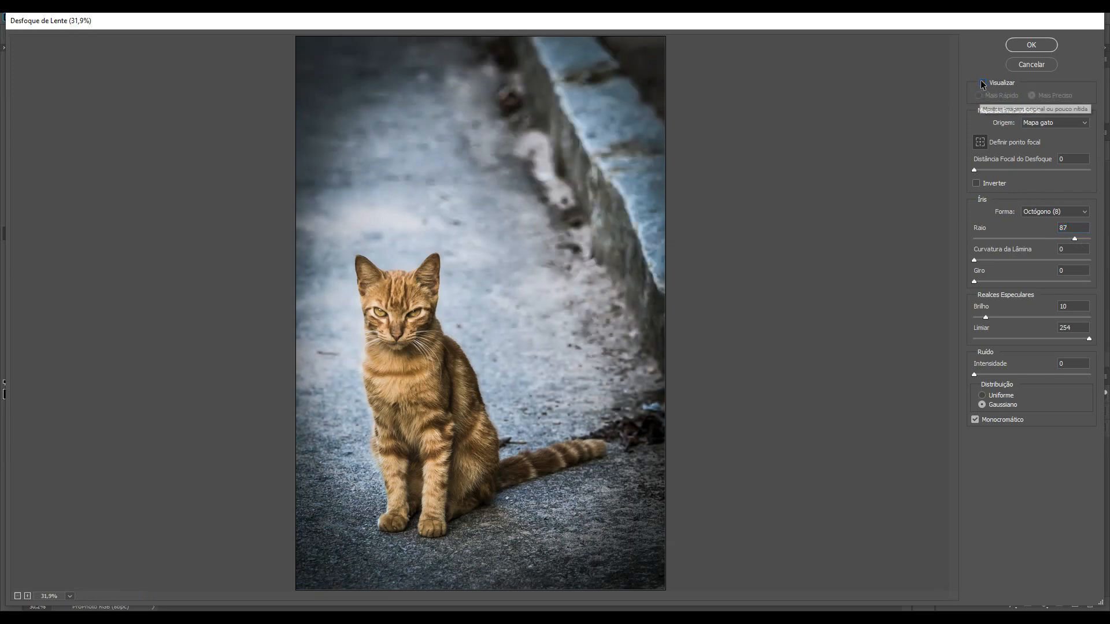
click(982, 82)
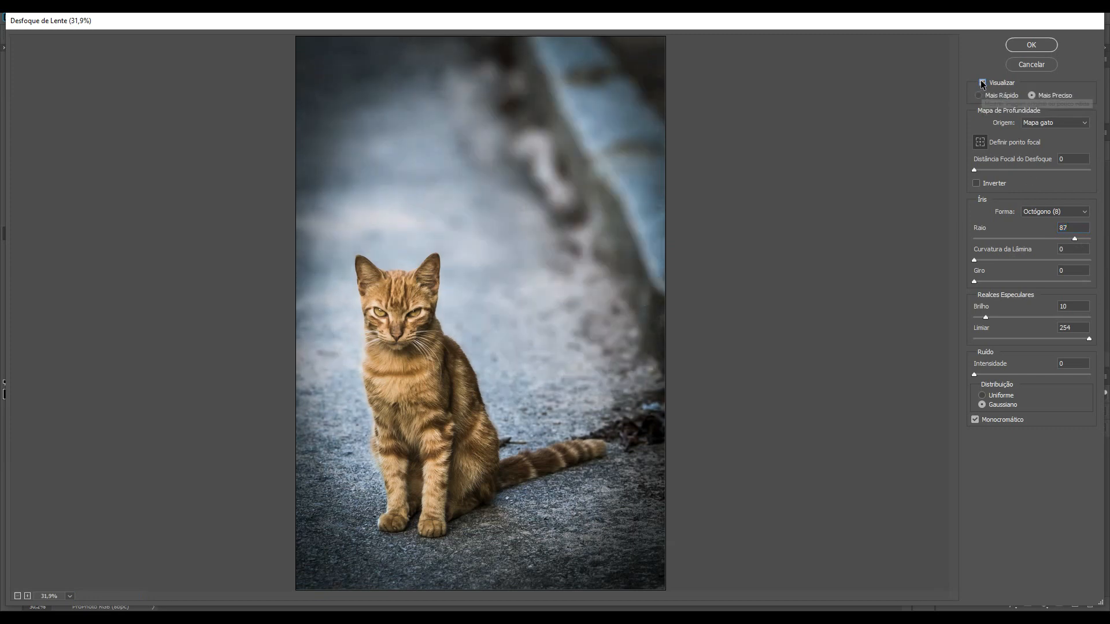
click(1029, 46)
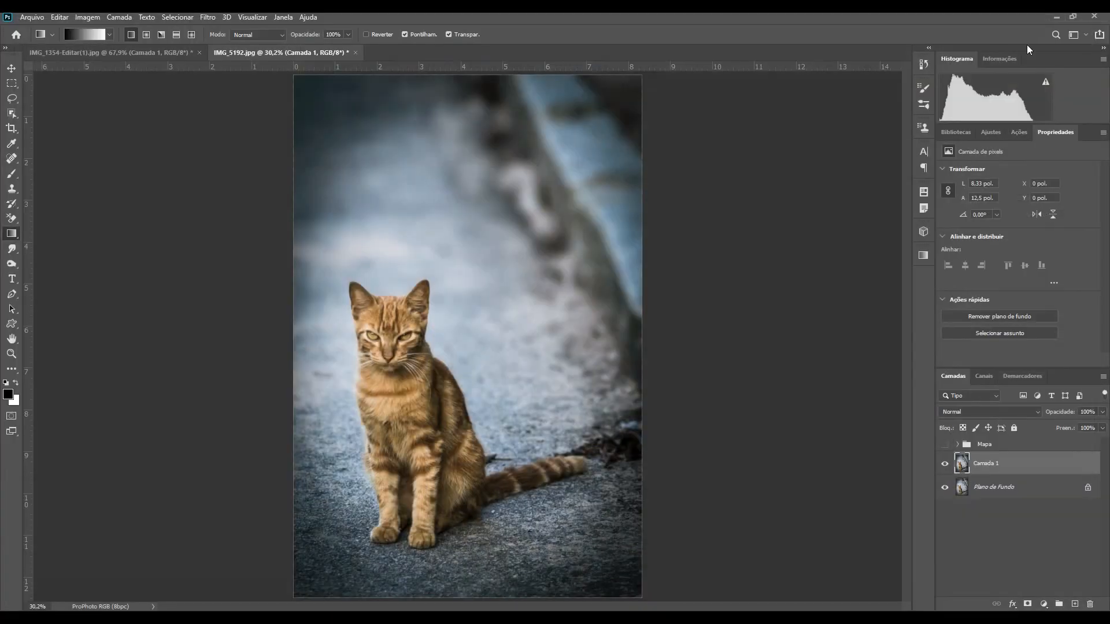
Step: Switch to the airplane photo and delete its Mapa group
click(160, 55)
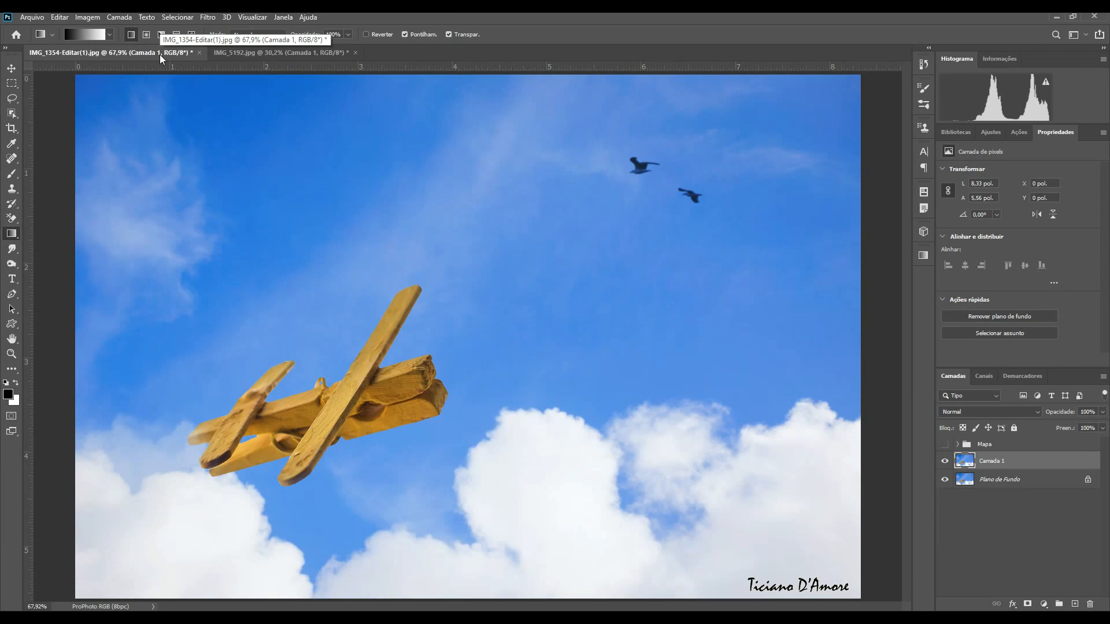
click(987, 446)
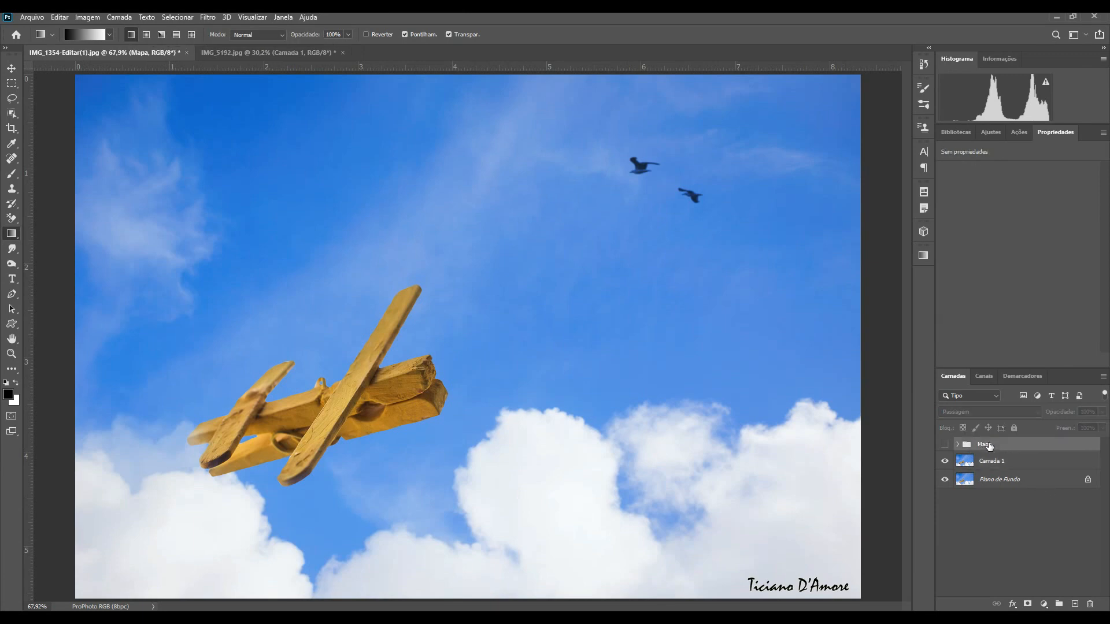
key(Delete)
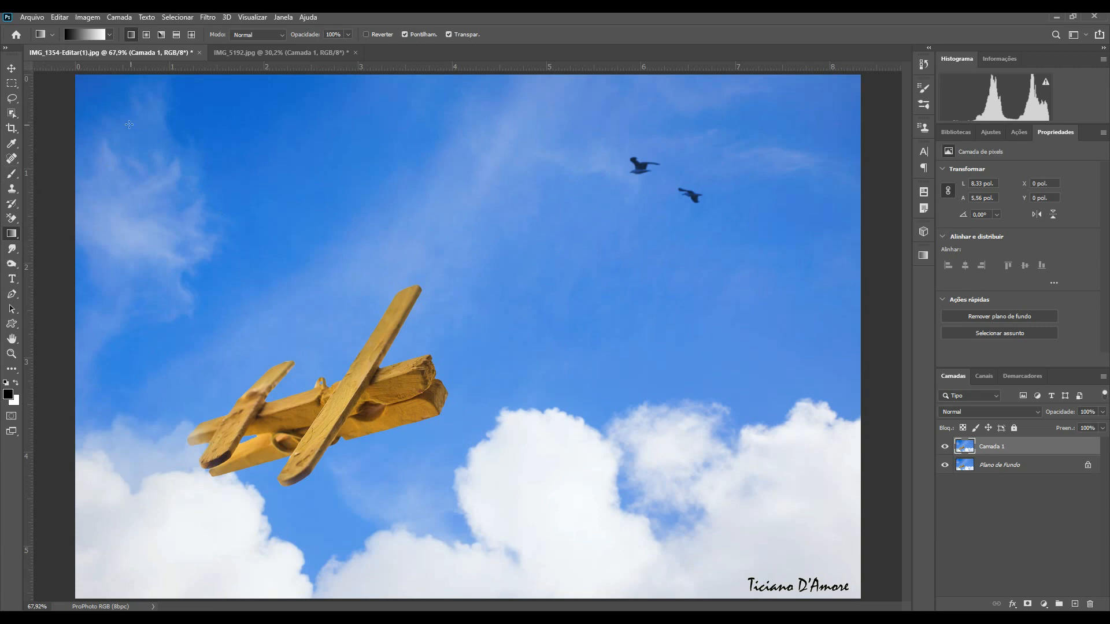
Step: Select the wooden airplane with the Object Selection tool
click(11, 113)
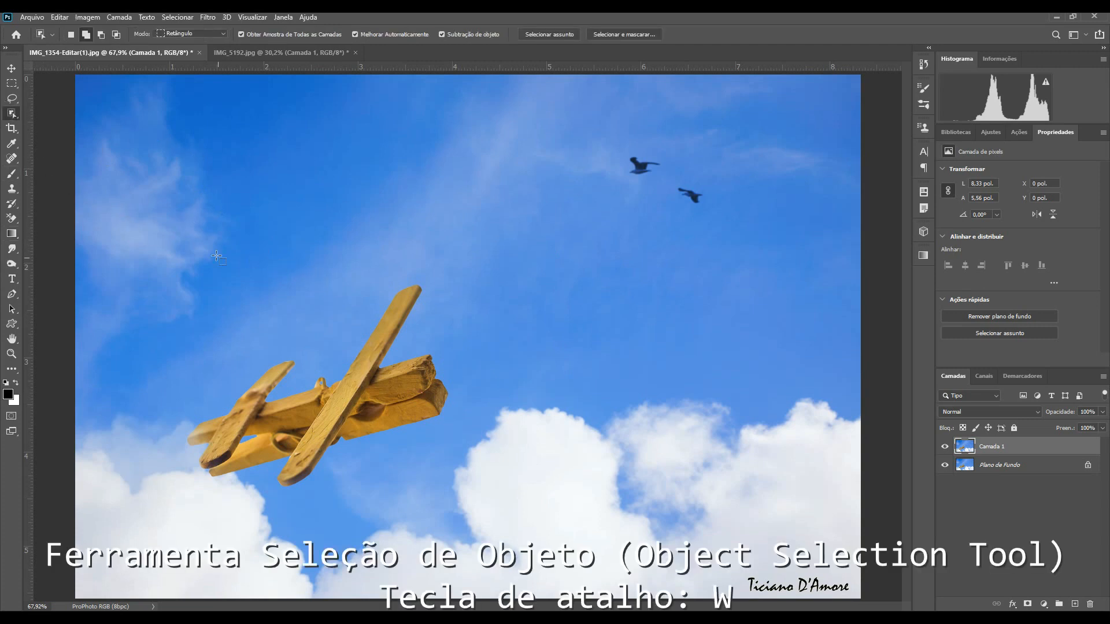
drag(204, 244, 452, 499)
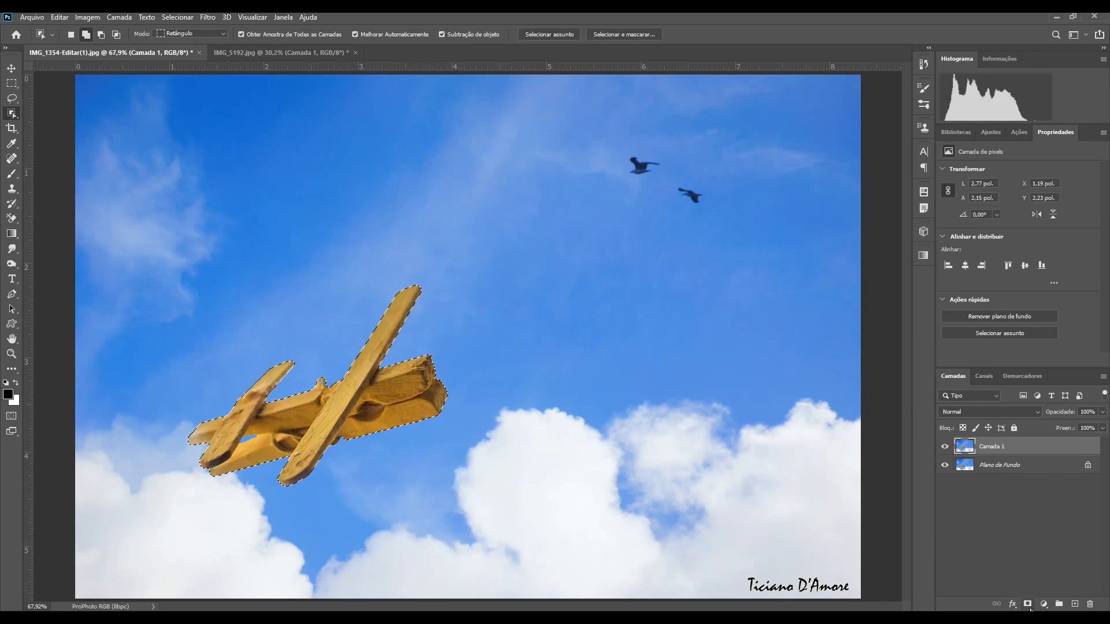
Step: Add a layer mask from the airplane selection to Camada 1 and make the layer itself active
click(1028, 604)
click(964, 447)
Step: Open the Lens Blur filter and set the depth map source to Máscara de camada
click(207, 17)
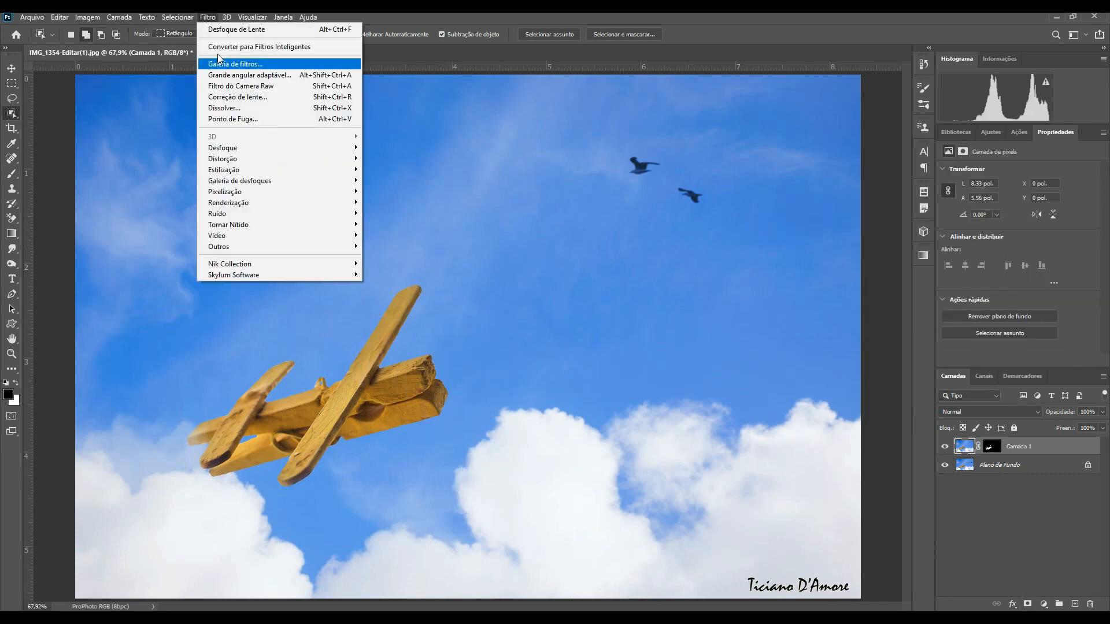
mouse_move(295, 149)
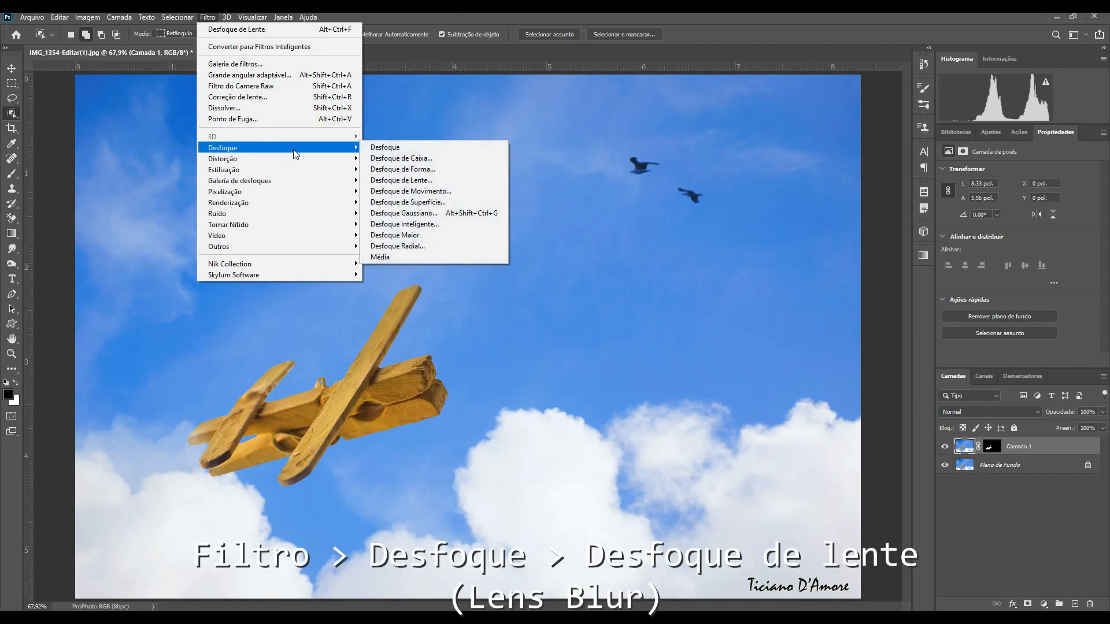
click(414, 180)
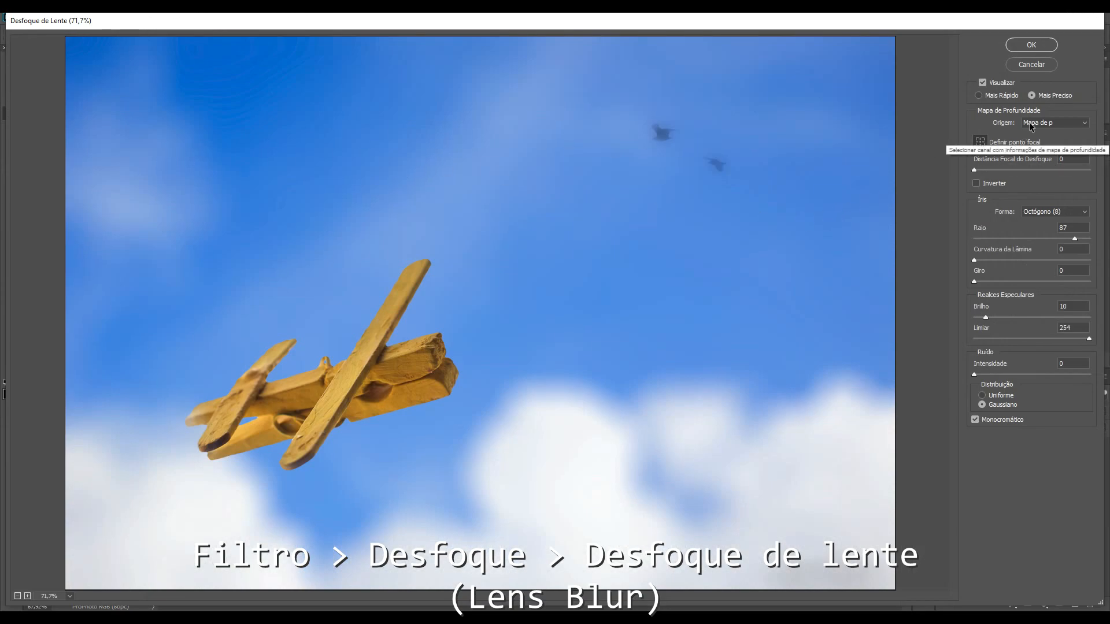
click(1031, 124)
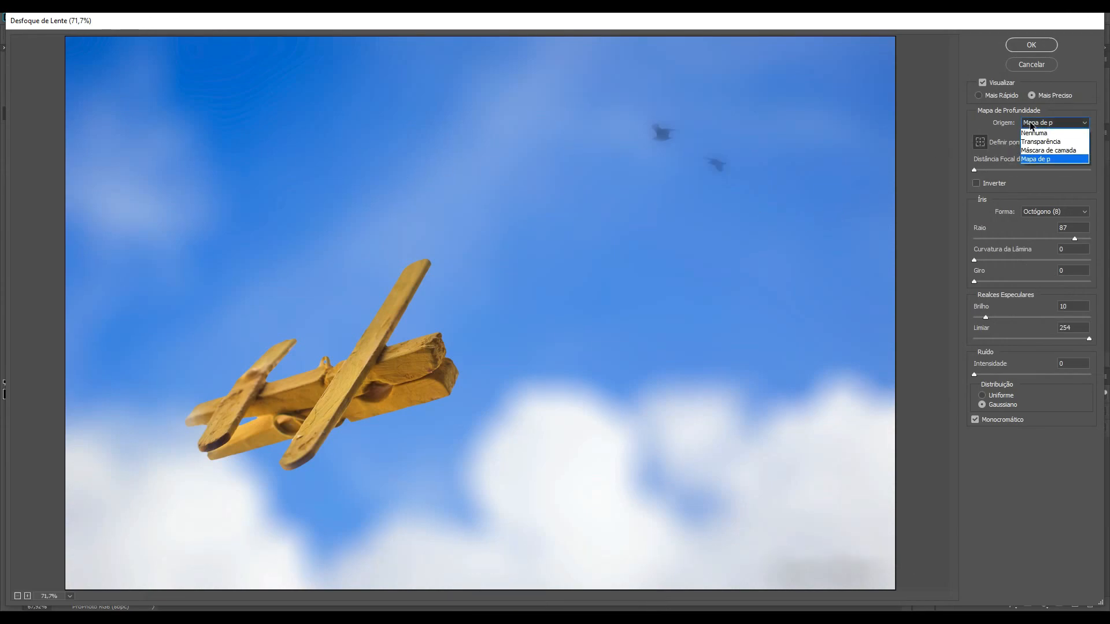
click(1040, 150)
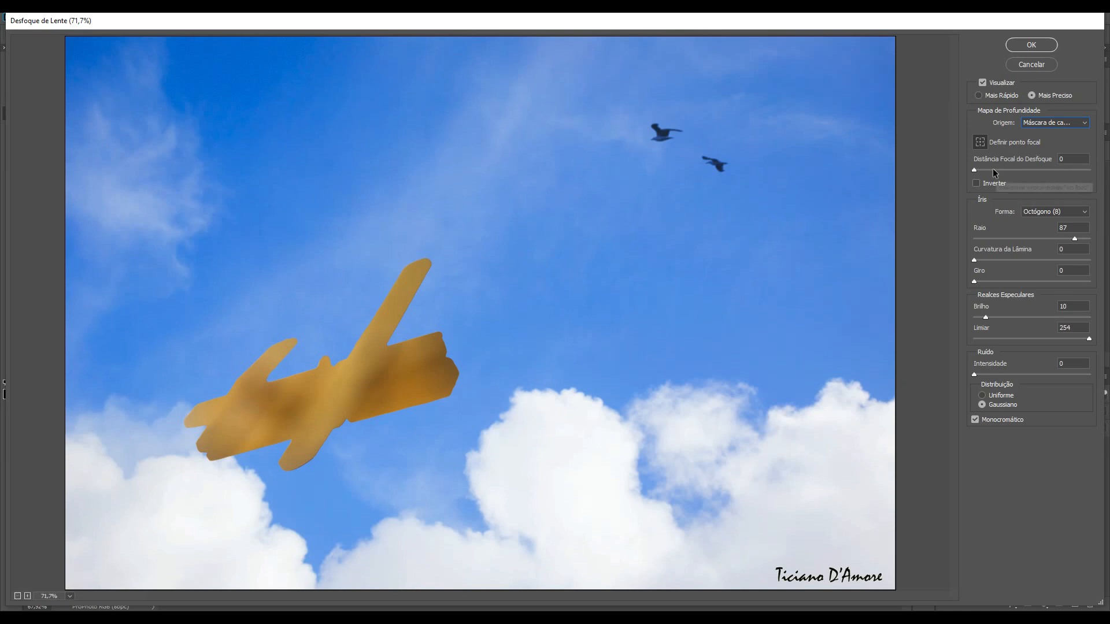
Step: Toggle Invert on and off and set the focal point on the airplane, comparing the preview
click(976, 184)
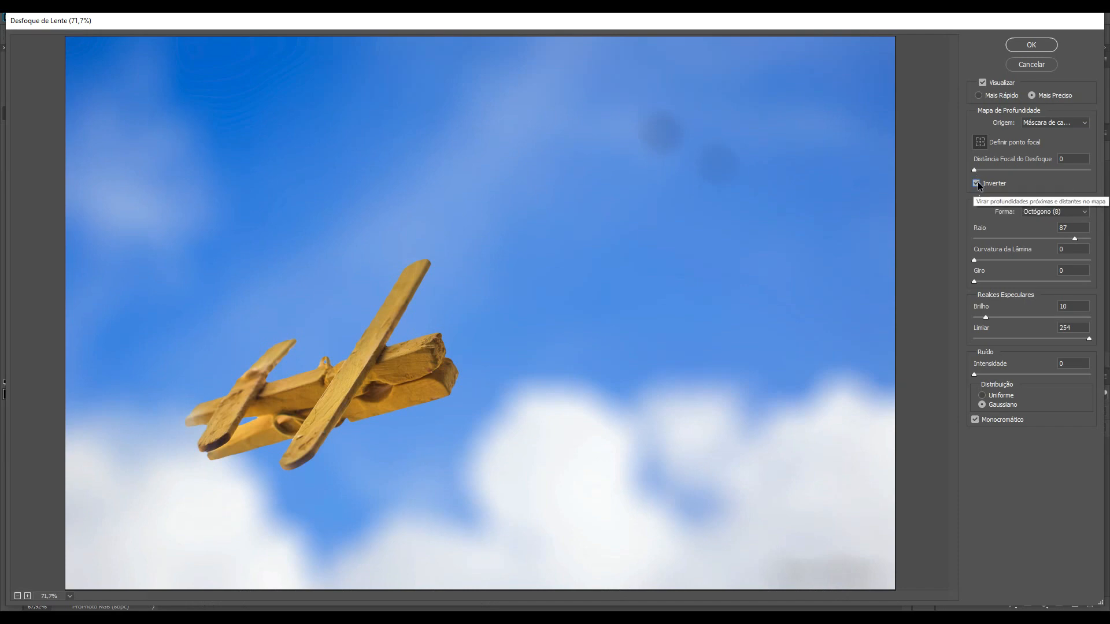
click(977, 183)
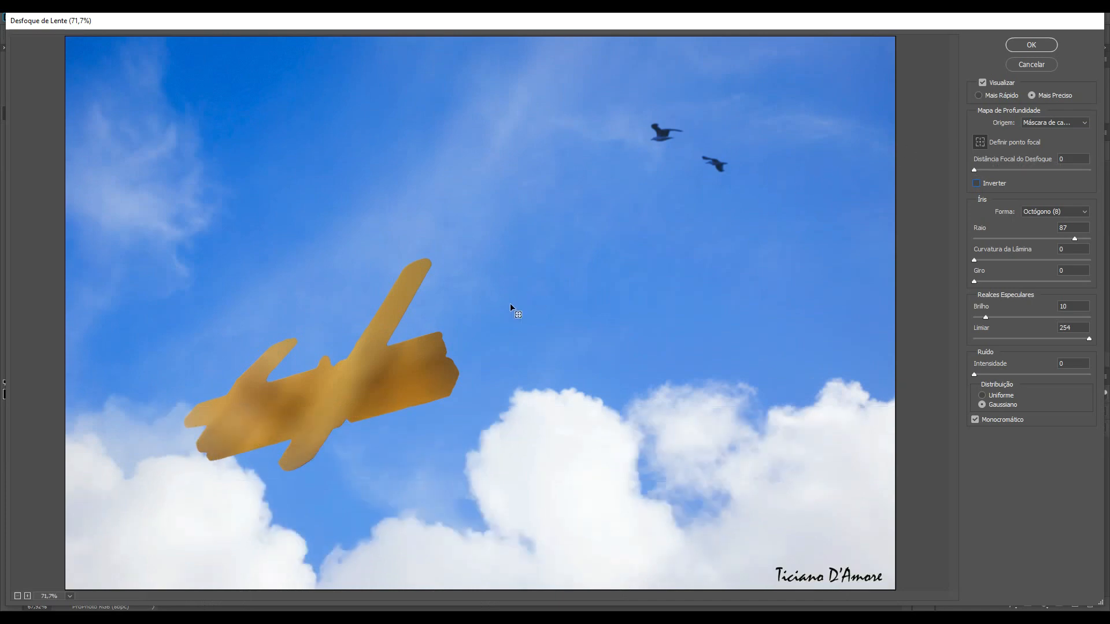
click(359, 386)
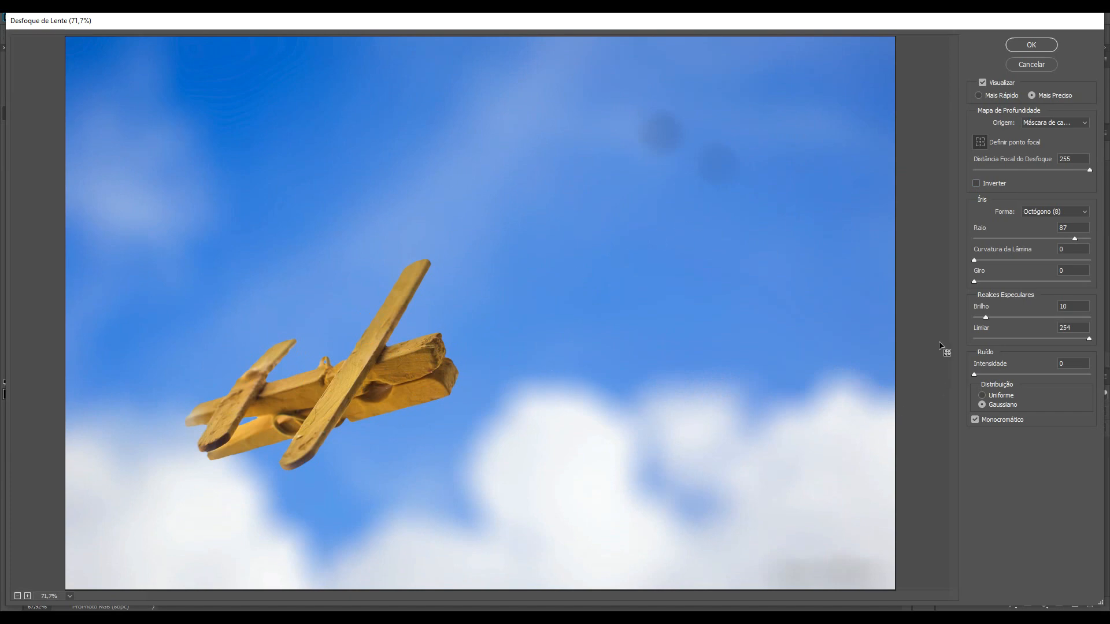
click(942, 290)
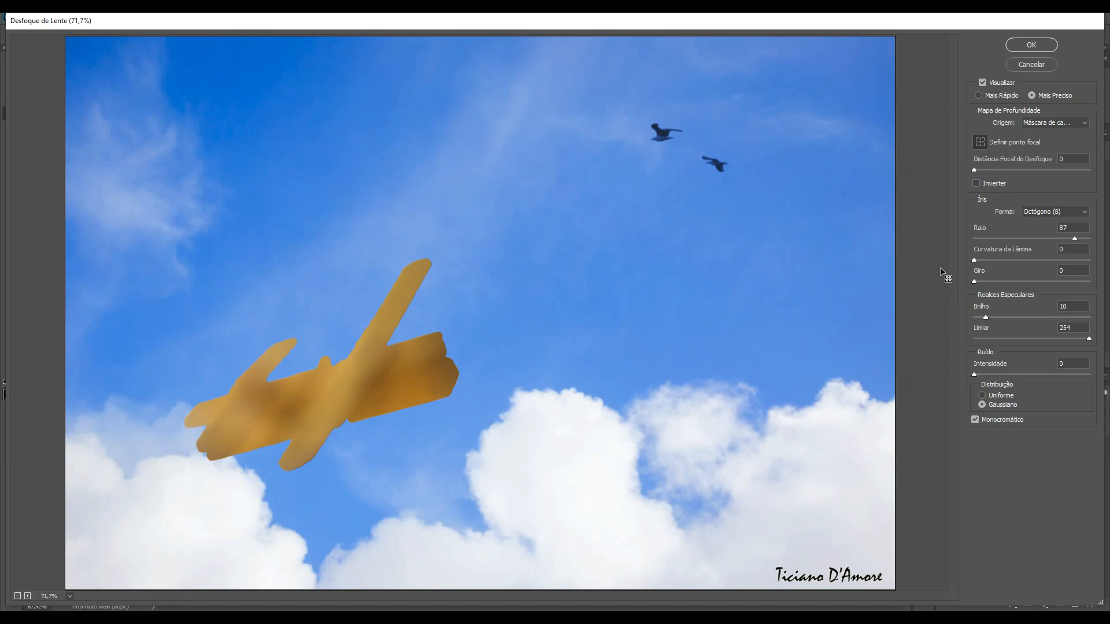
Step: Switch the depth map source to Transparência and cancel the Lens Blur
click(1043, 122)
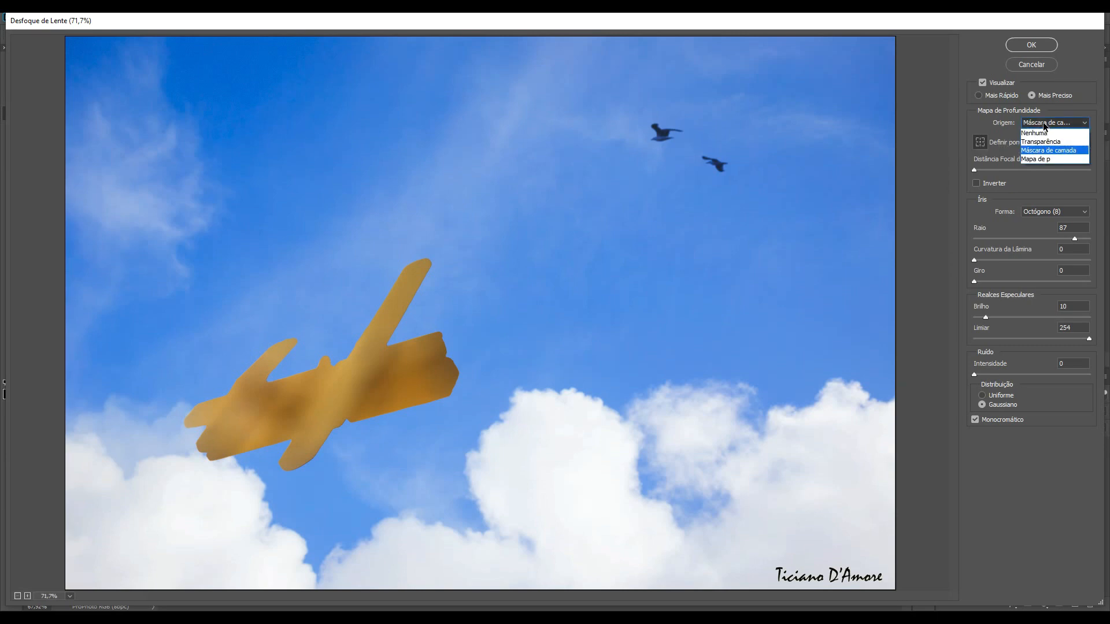
click(1040, 142)
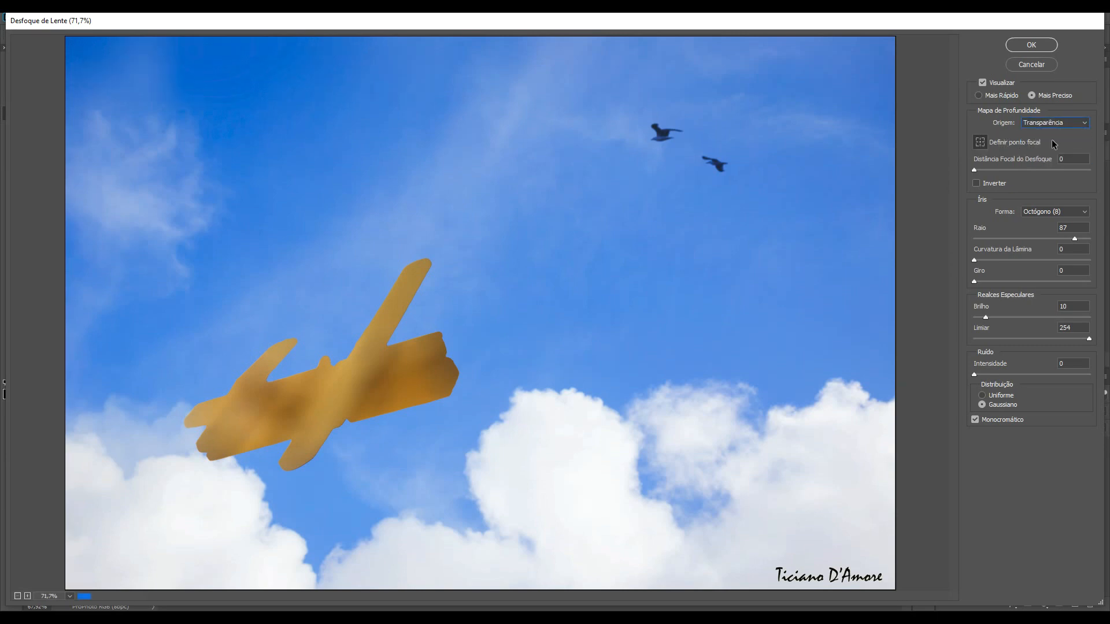
click(1033, 66)
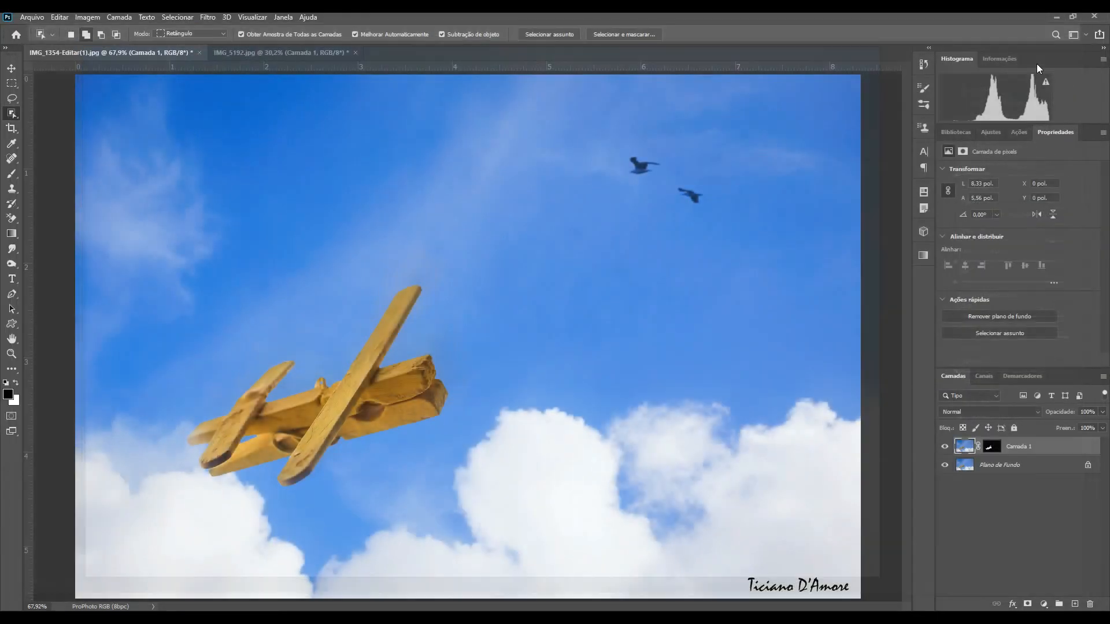
Step: Create a new 500 × 500 px document with the default settings
click(33, 17)
click(40, 30)
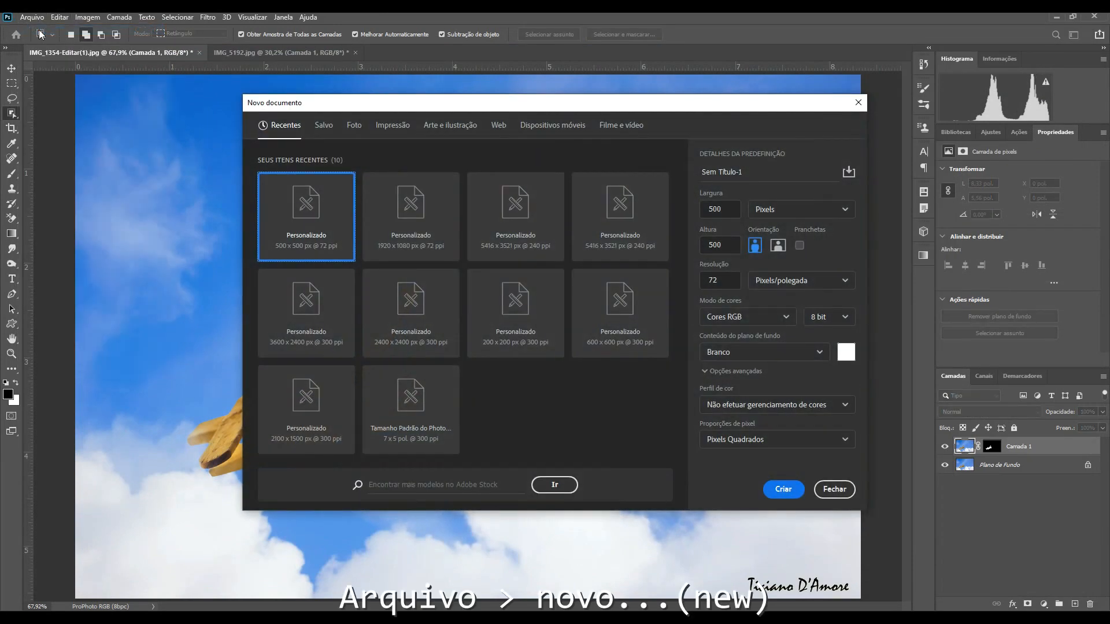
key(Return)
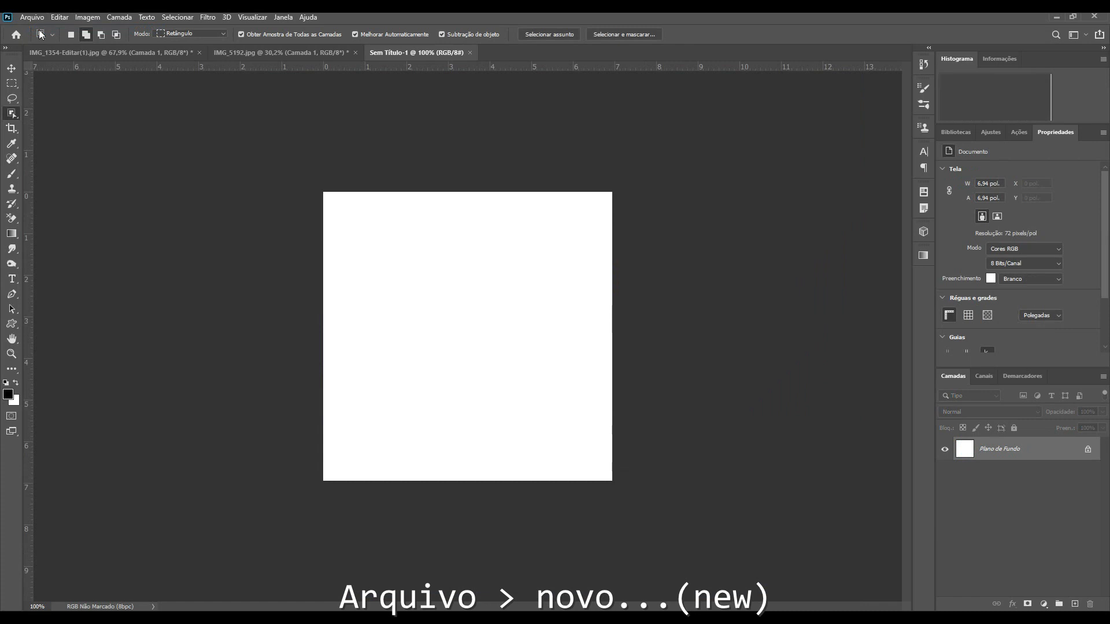
Step: Add a new layer and paint three blue dots at 100%, 50% and 20% brush opacity
key(ctrl+plus)
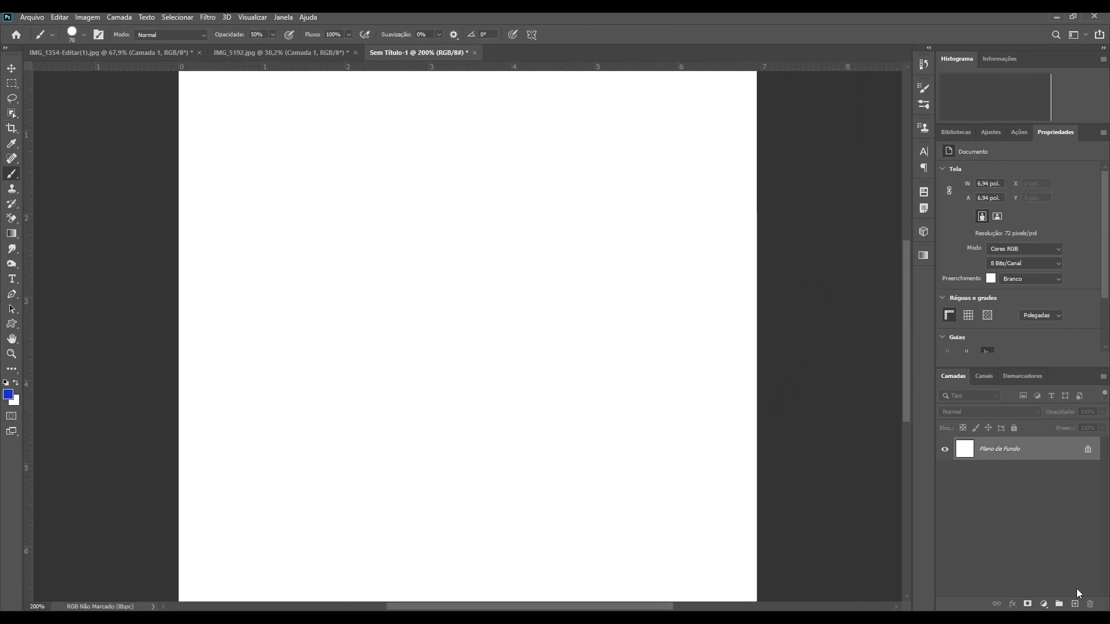
click(1074, 604)
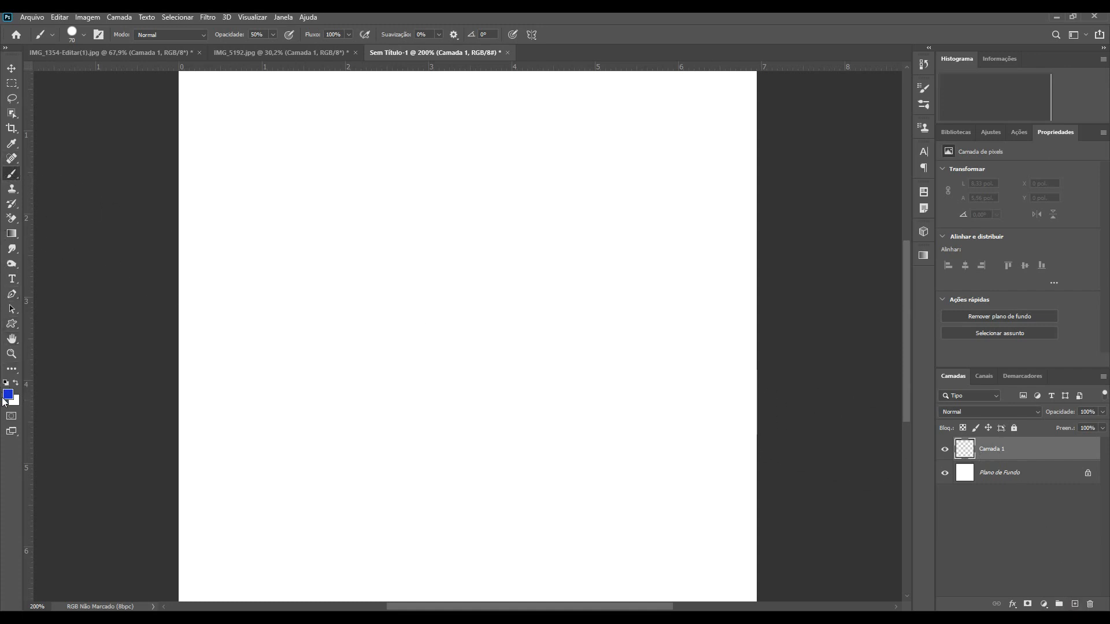
key(0)
click(308, 444)
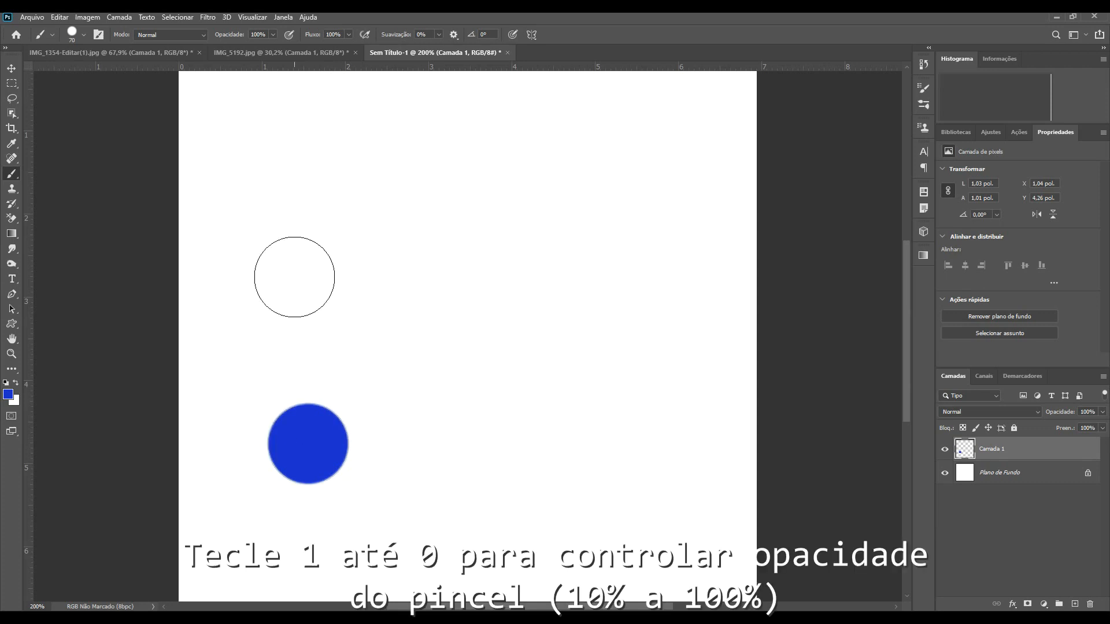
key(5)
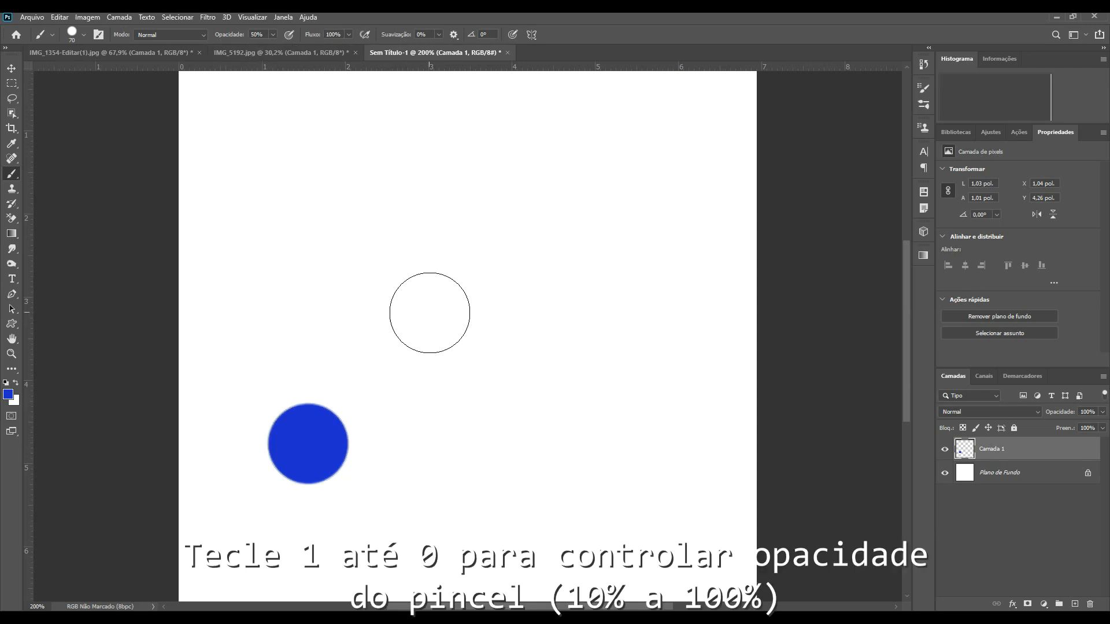
click(446, 322)
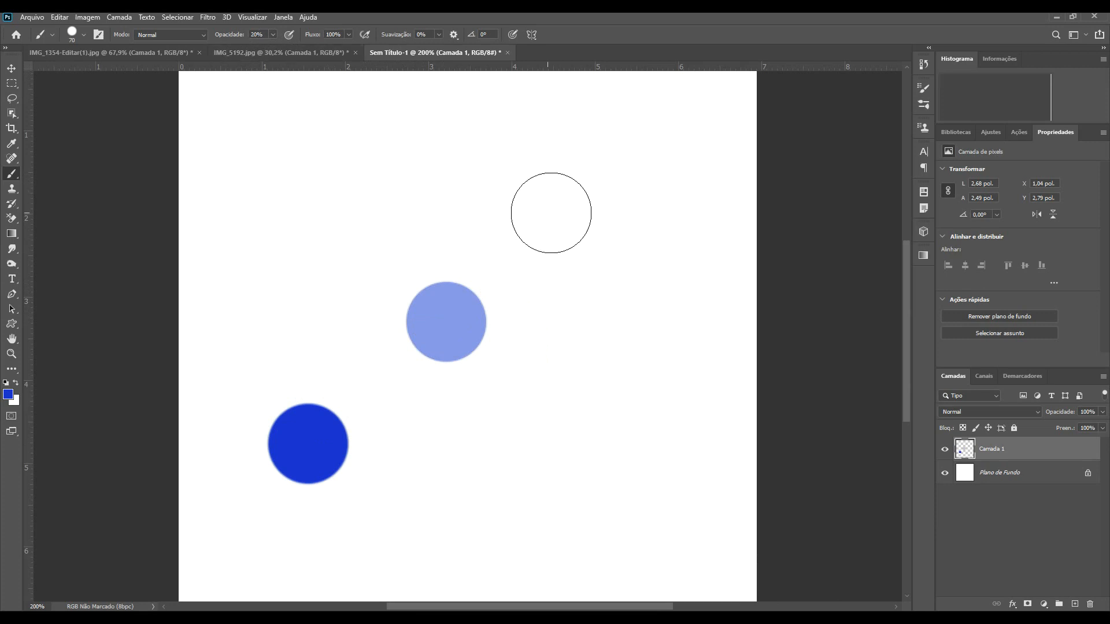
click(597, 201)
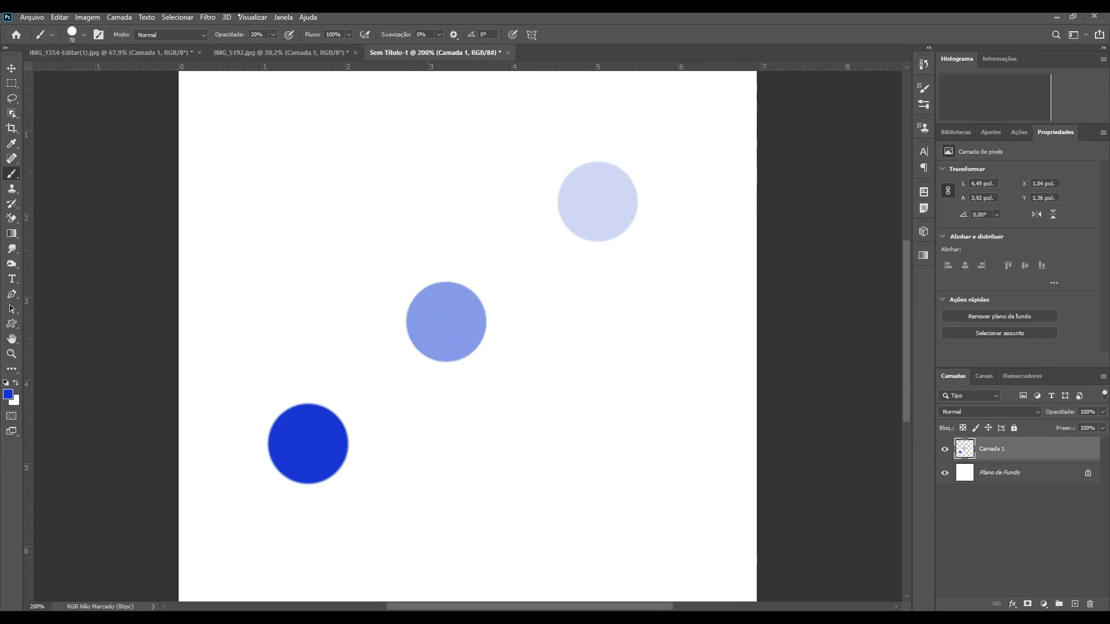
Step: Open Lens Blur on the dots layer, zoom the preview, and set the depth map source to Transparência
click(207, 16)
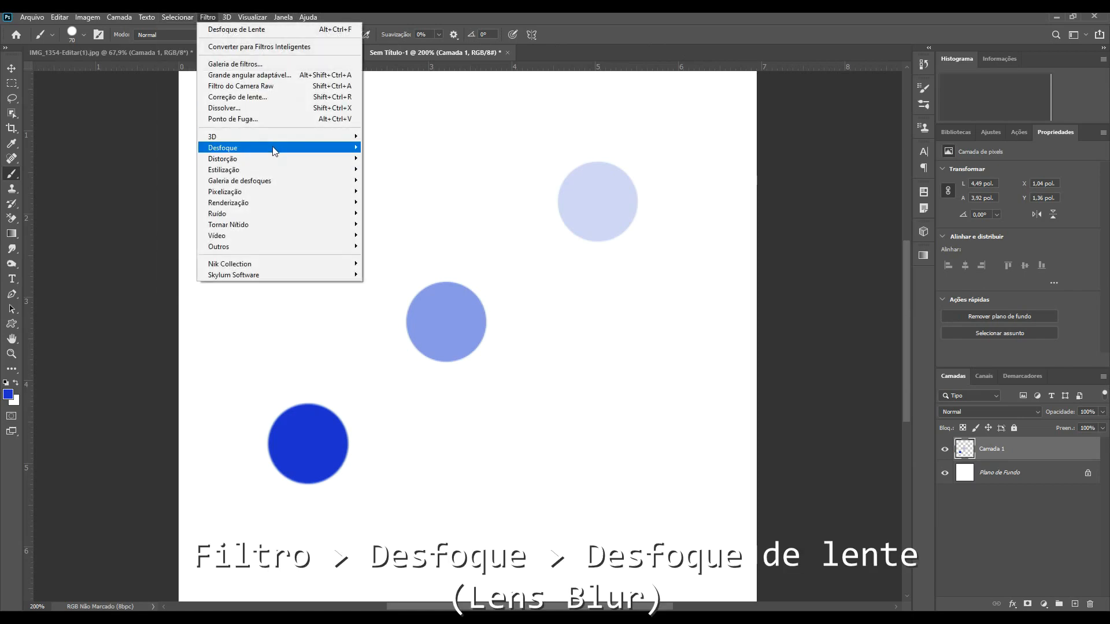
mouse_move(274, 152)
click(424, 181)
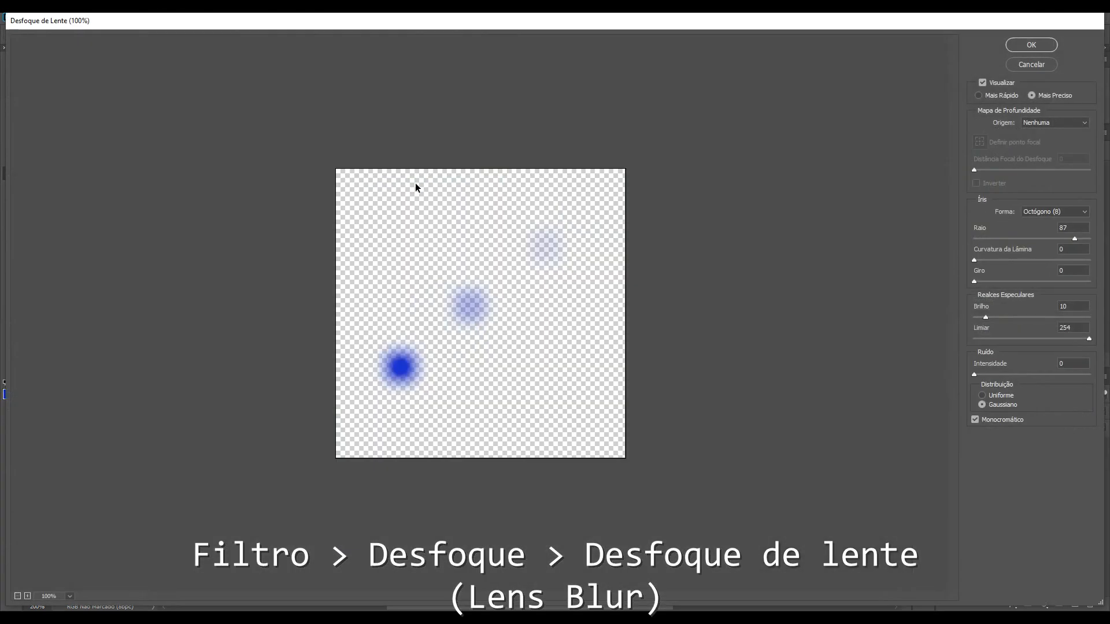
key(ctrl+plus)
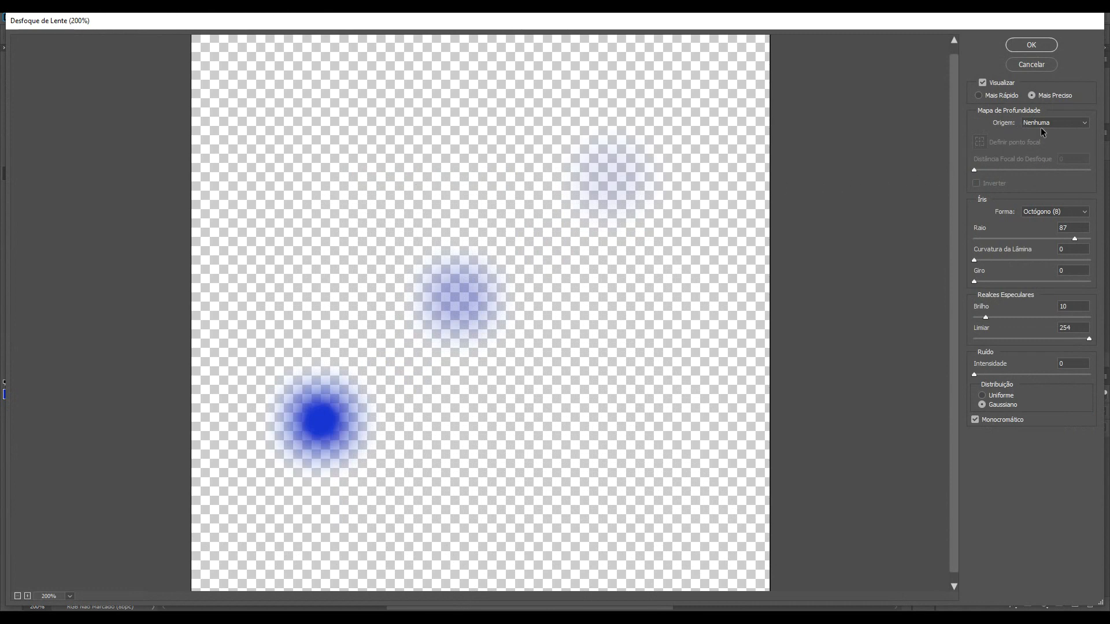
click(1054, 122)
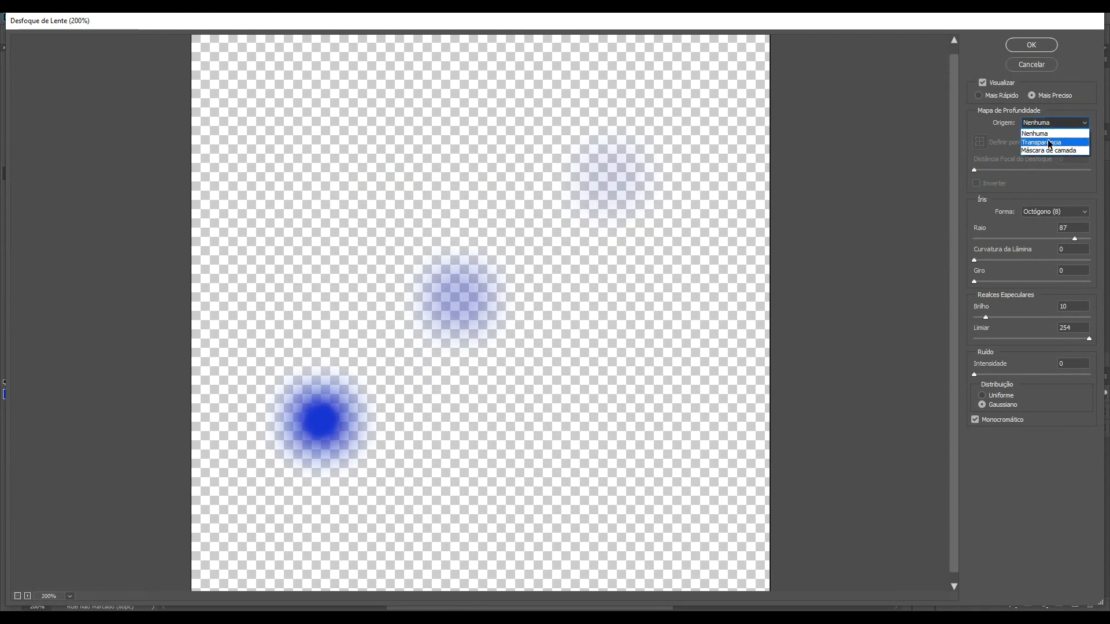
click(1050, 143)
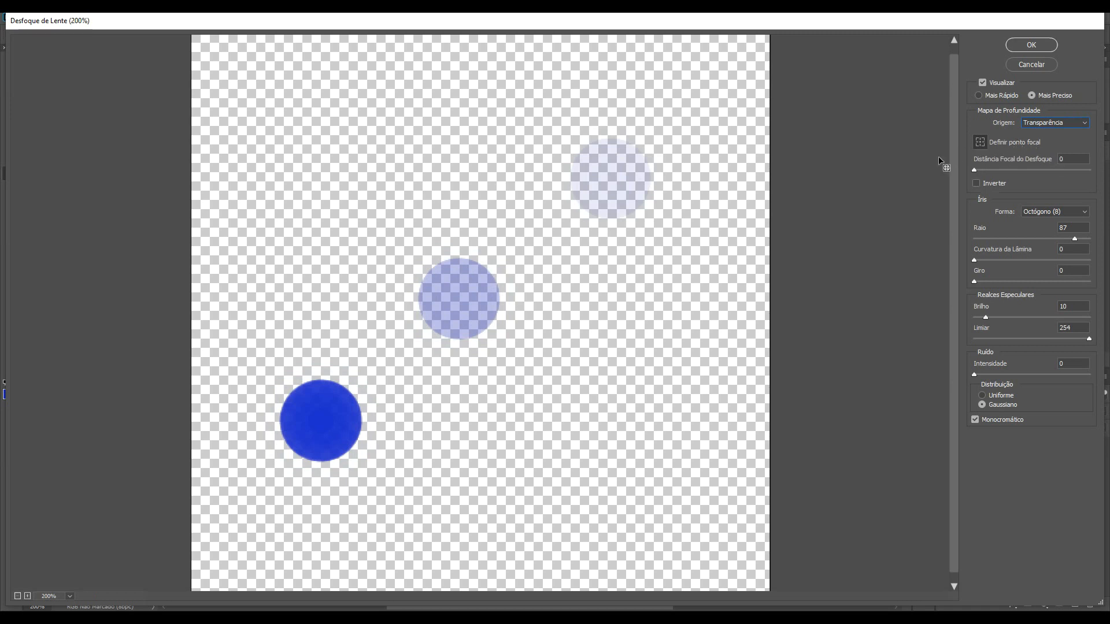
Step: Set the focal point on the solid blue dot and raise the iris radius to 99
click(312, 429)
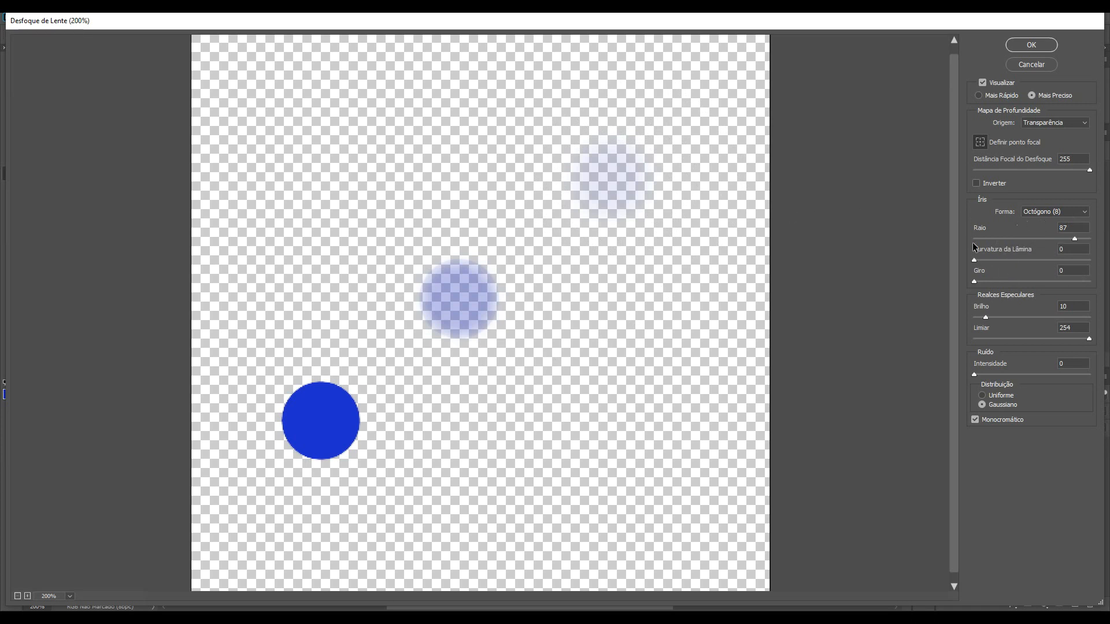
drag(1008, 240, 991, 238)
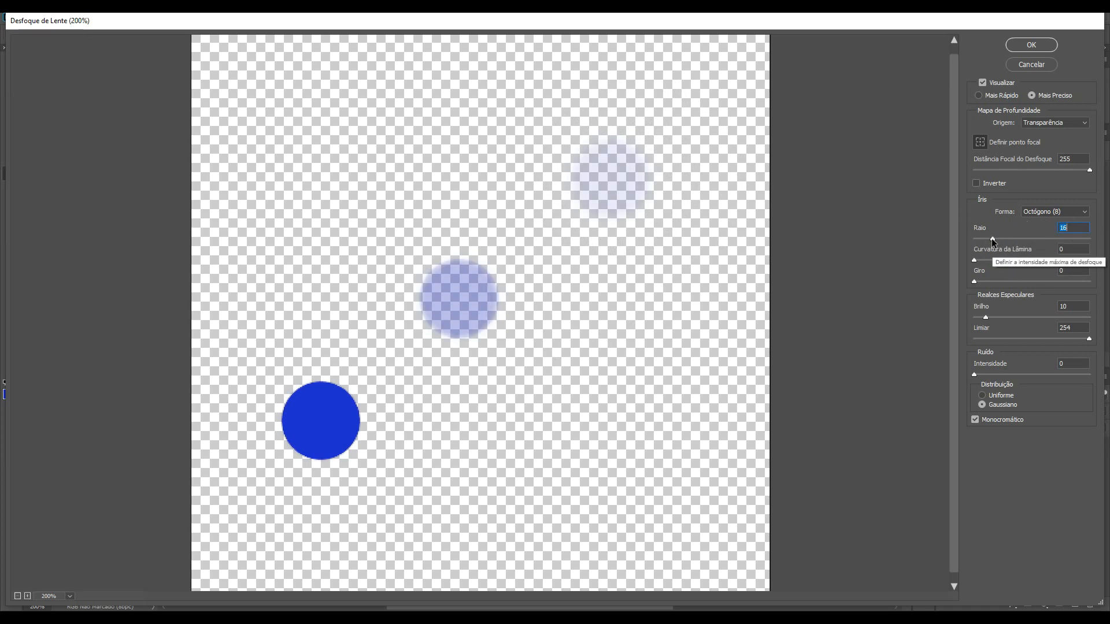
click(1087, 238)
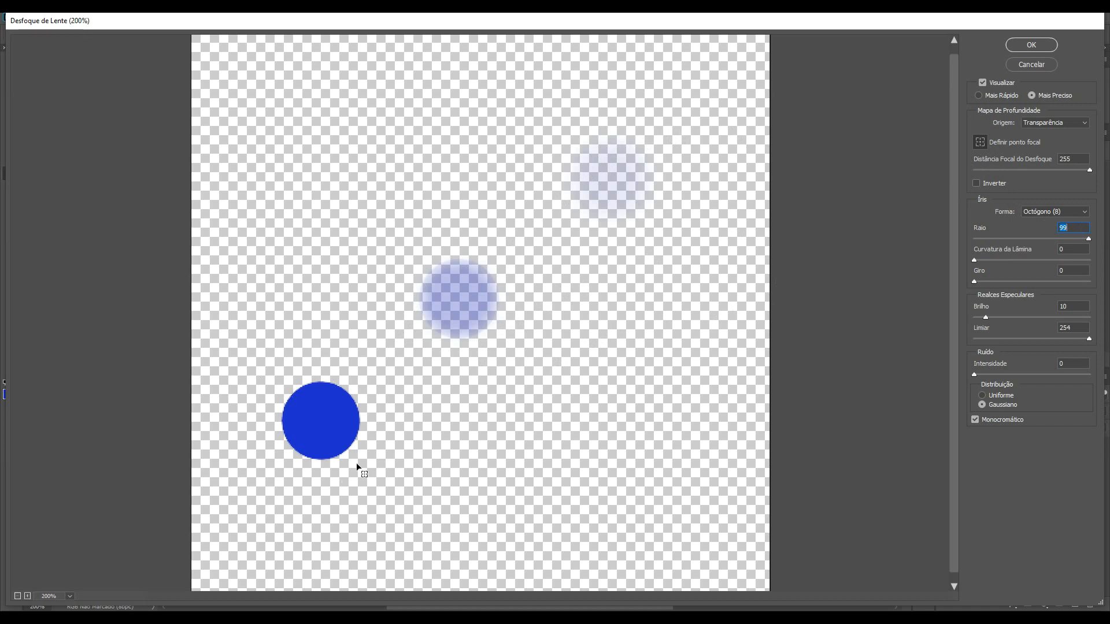
Step: Set the focal point on the middle dot, then on the faintest dot, and apply the Lens Blur
click(461, 298)
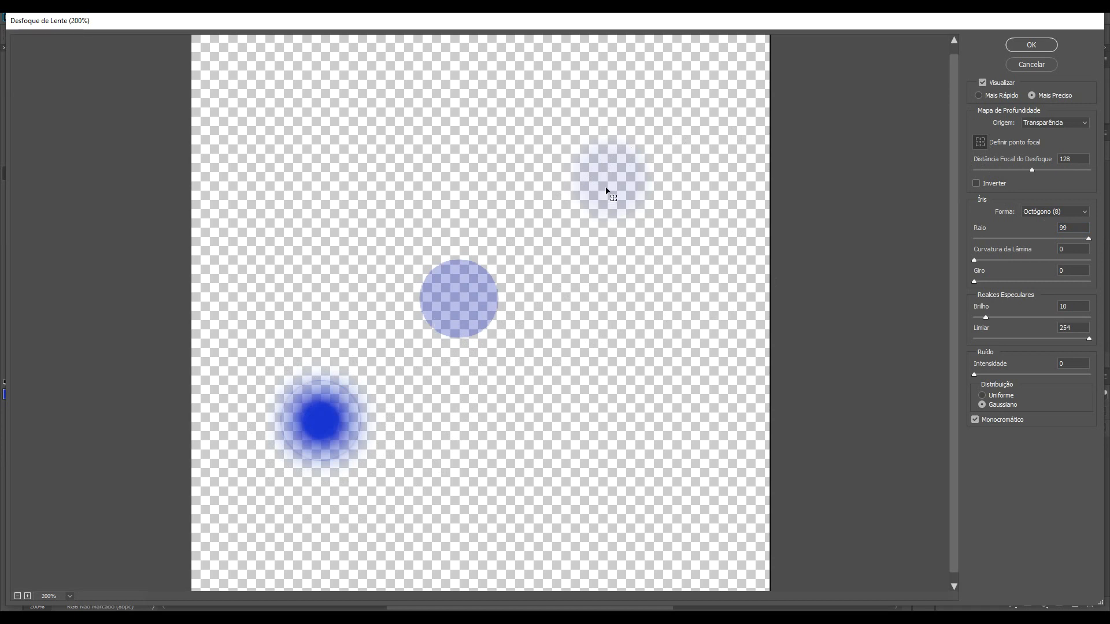
click(619, 178)
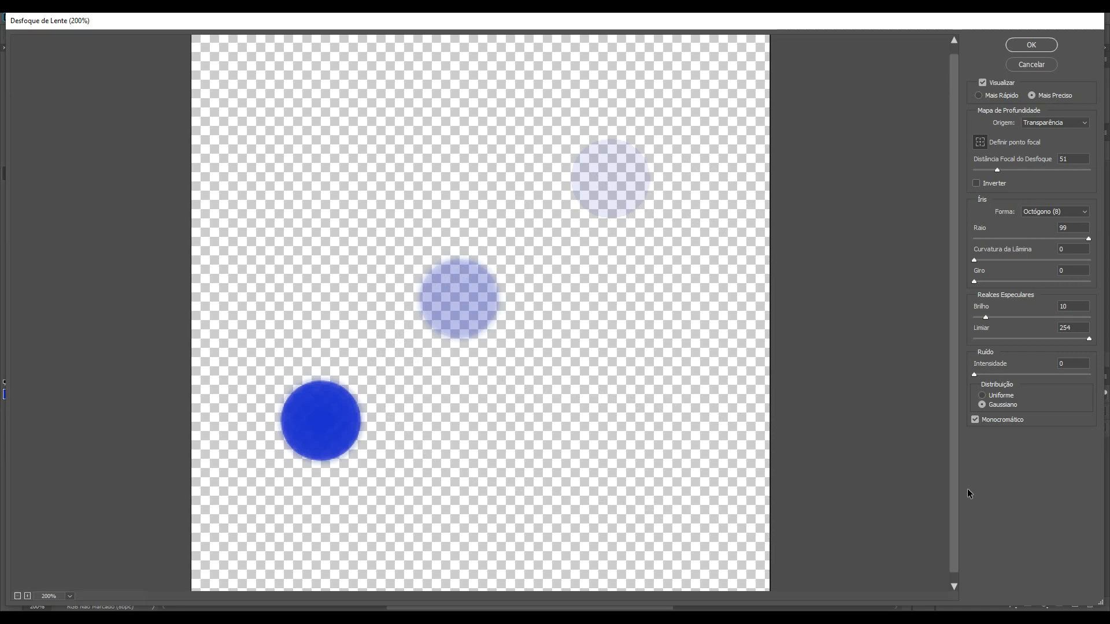
click(1044, 41)
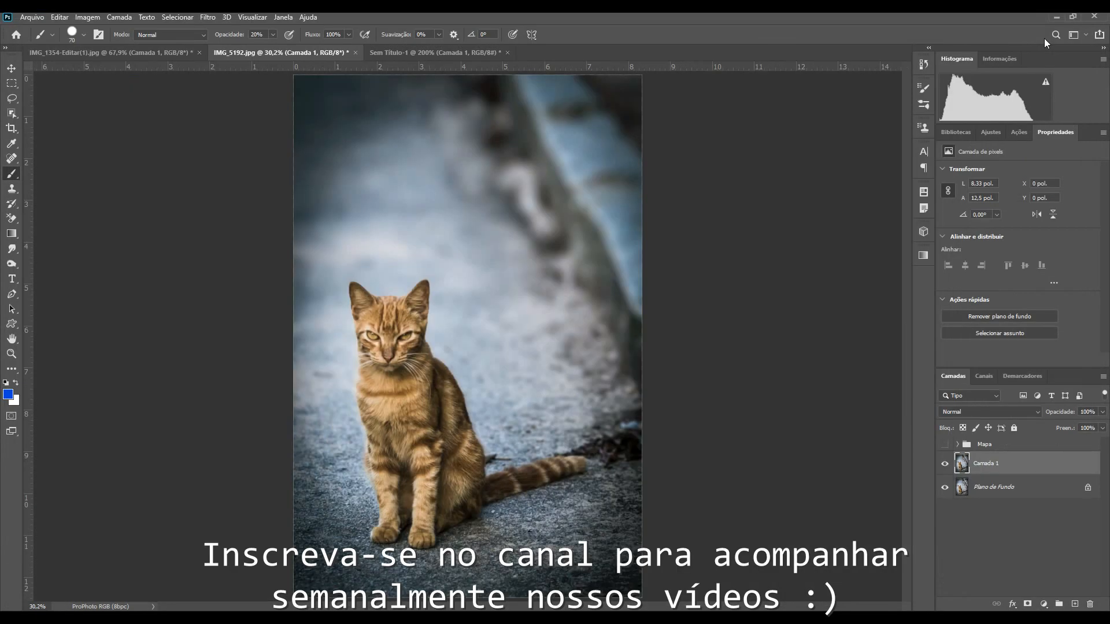